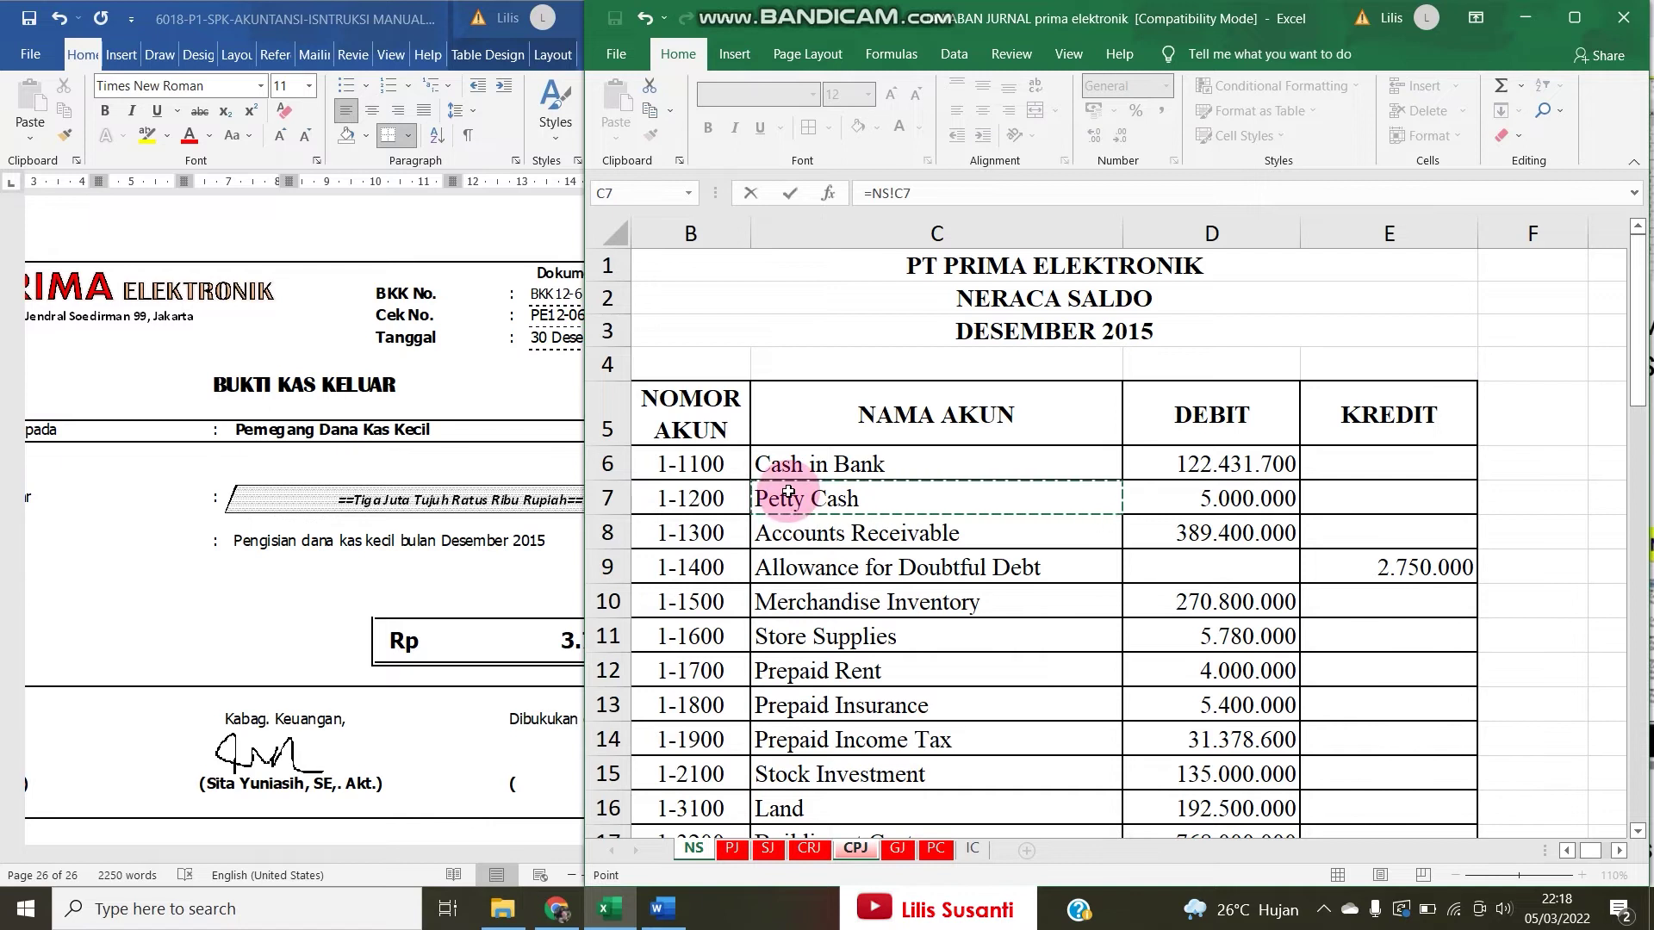
Finish the debit side of voucher BKK12-6 in row 15 with account number 1-1200 from NS and amount 3.700.000.
{"action": "key", "text": "Return"}
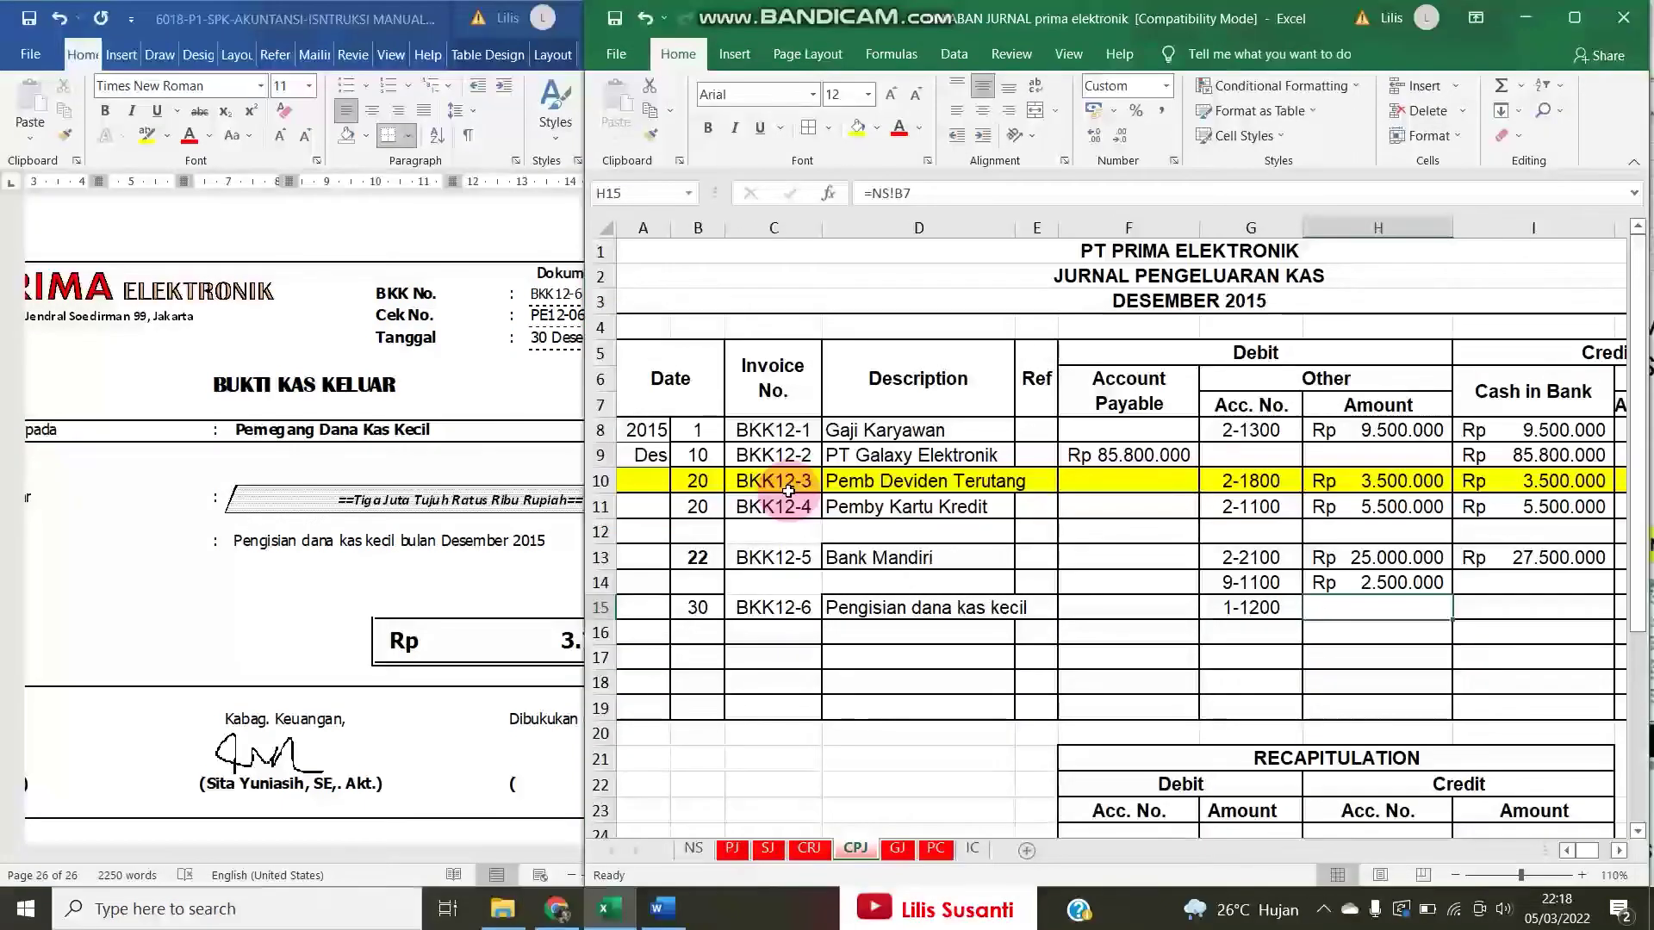
{"action": "left_click", "coordinate": [510, 506]}
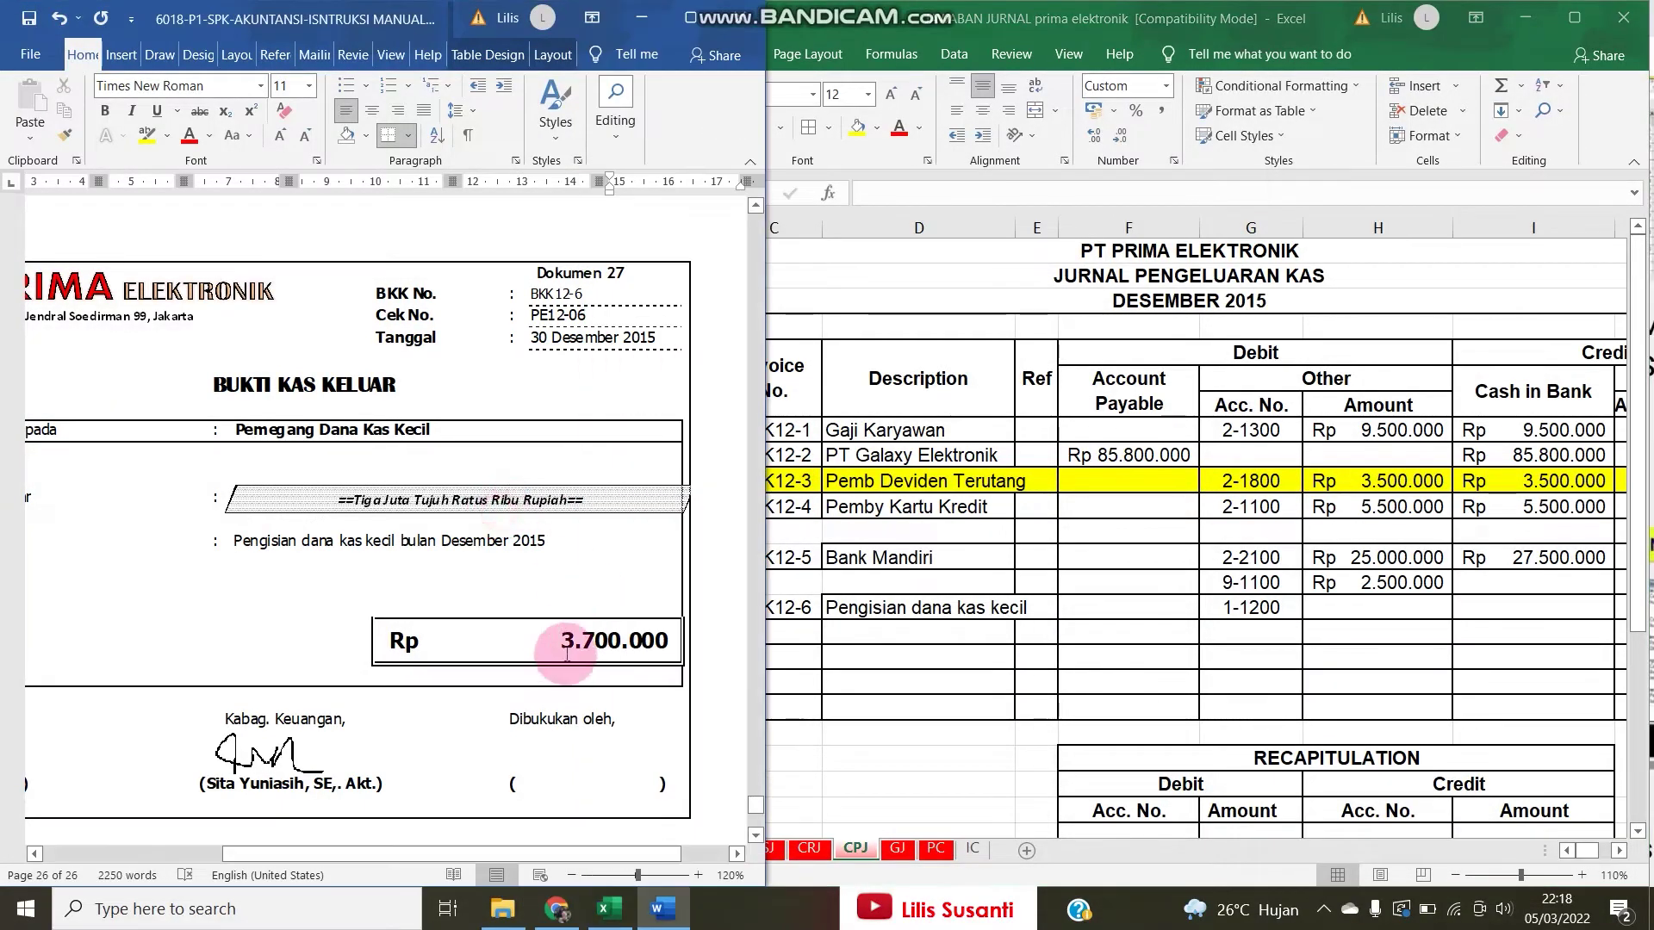
{"action": "left_click", "coordinate": [1326, 600]}
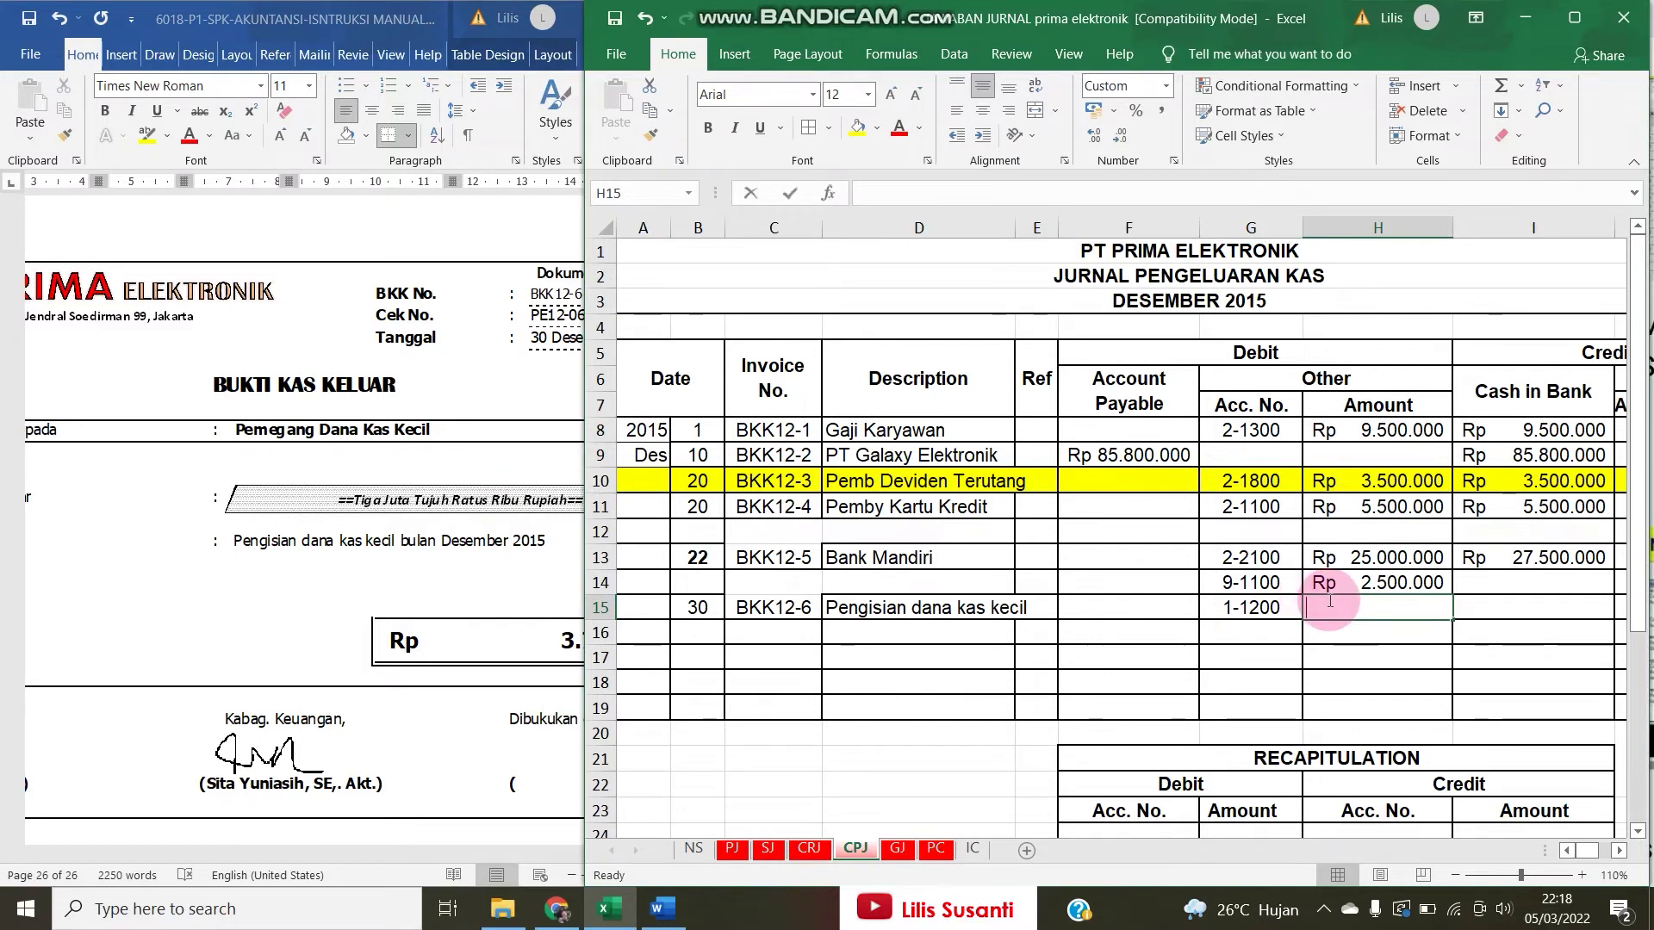
{"action": "type", "text": "3.7"}
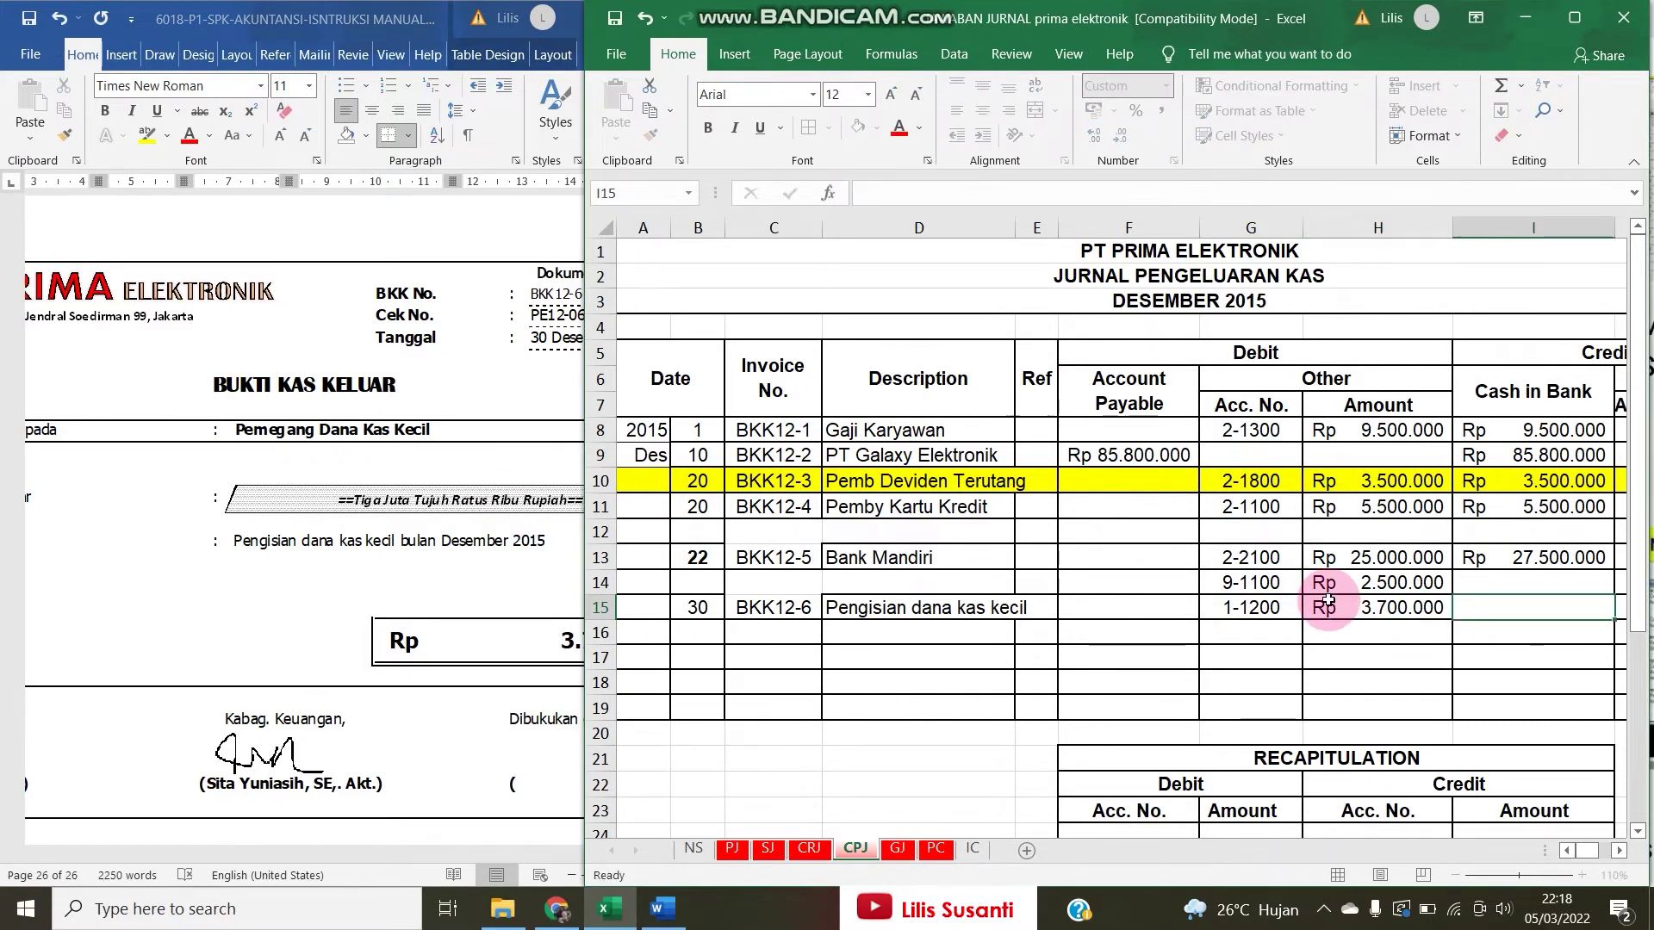
{"action": "type", "text": "00.000"}
Enter the credit amount for voucher BKK12-6 in J15 as a reference to the debit amount in H15.
{"action": "key", "text": "Tab"}
{"action": "key", "text": "Tab"}
{"action": "type", "text": "="}
{"action": "left_click", "coordinate": [1329, 600]}
{"action": "key", "text": "Return"}
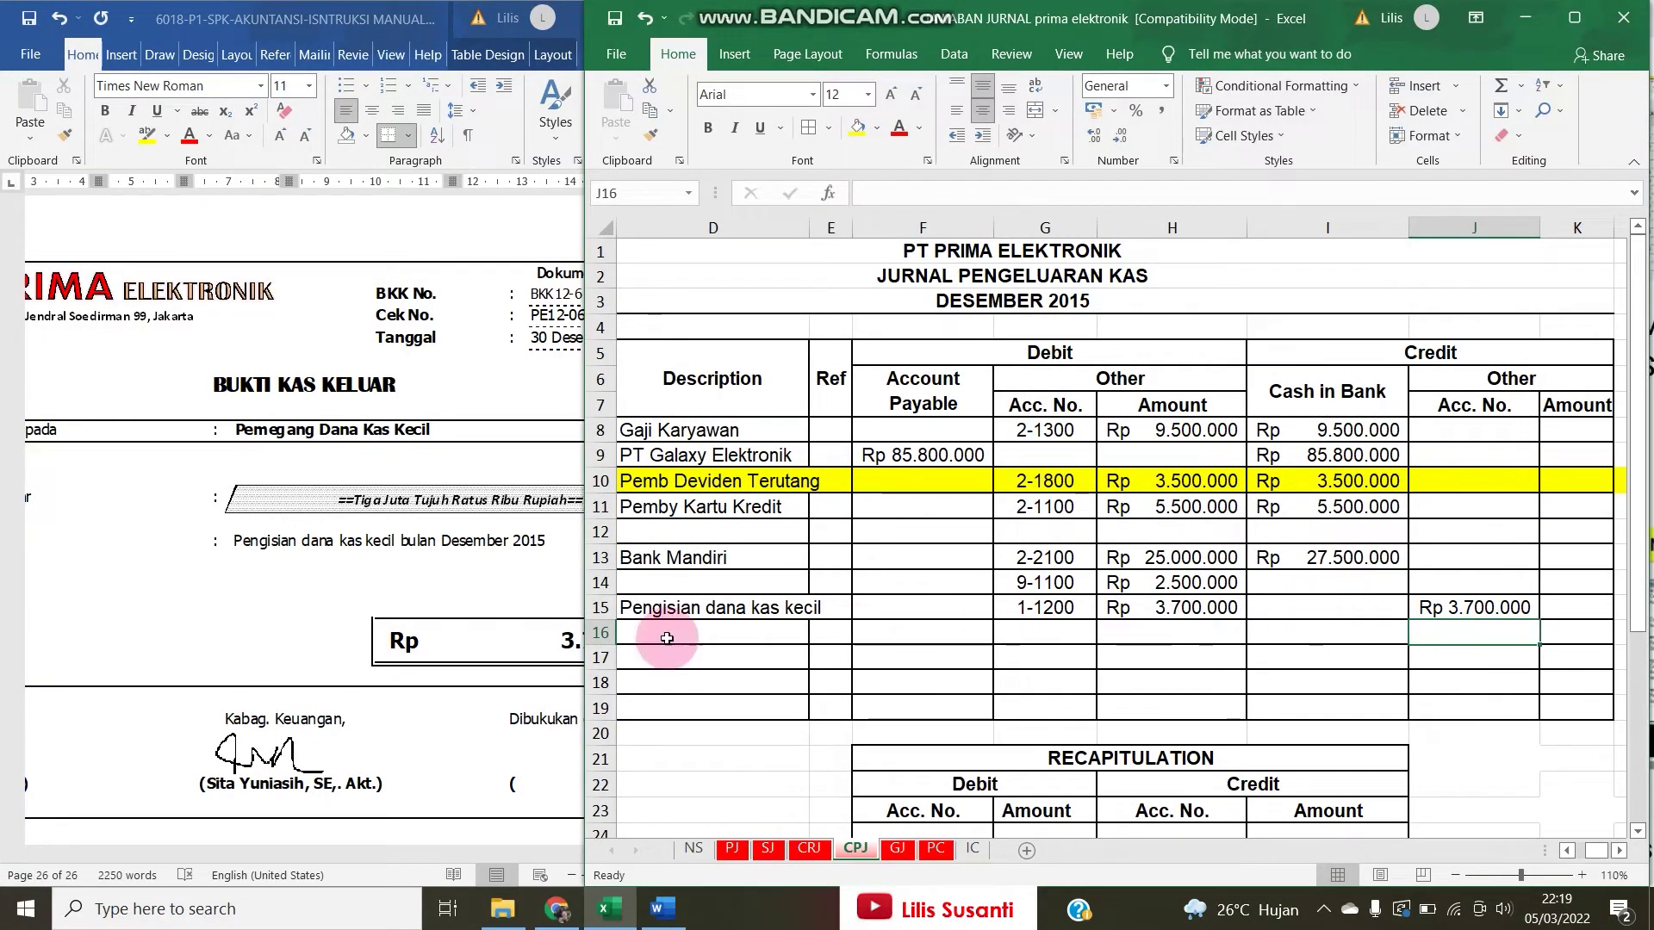
{"action": "left_click", "coordinate": [345, 637]}
{"action": "scroll", "coordinate": [522, 508], "scroll_direction": "down", "scroll_amount": 4}
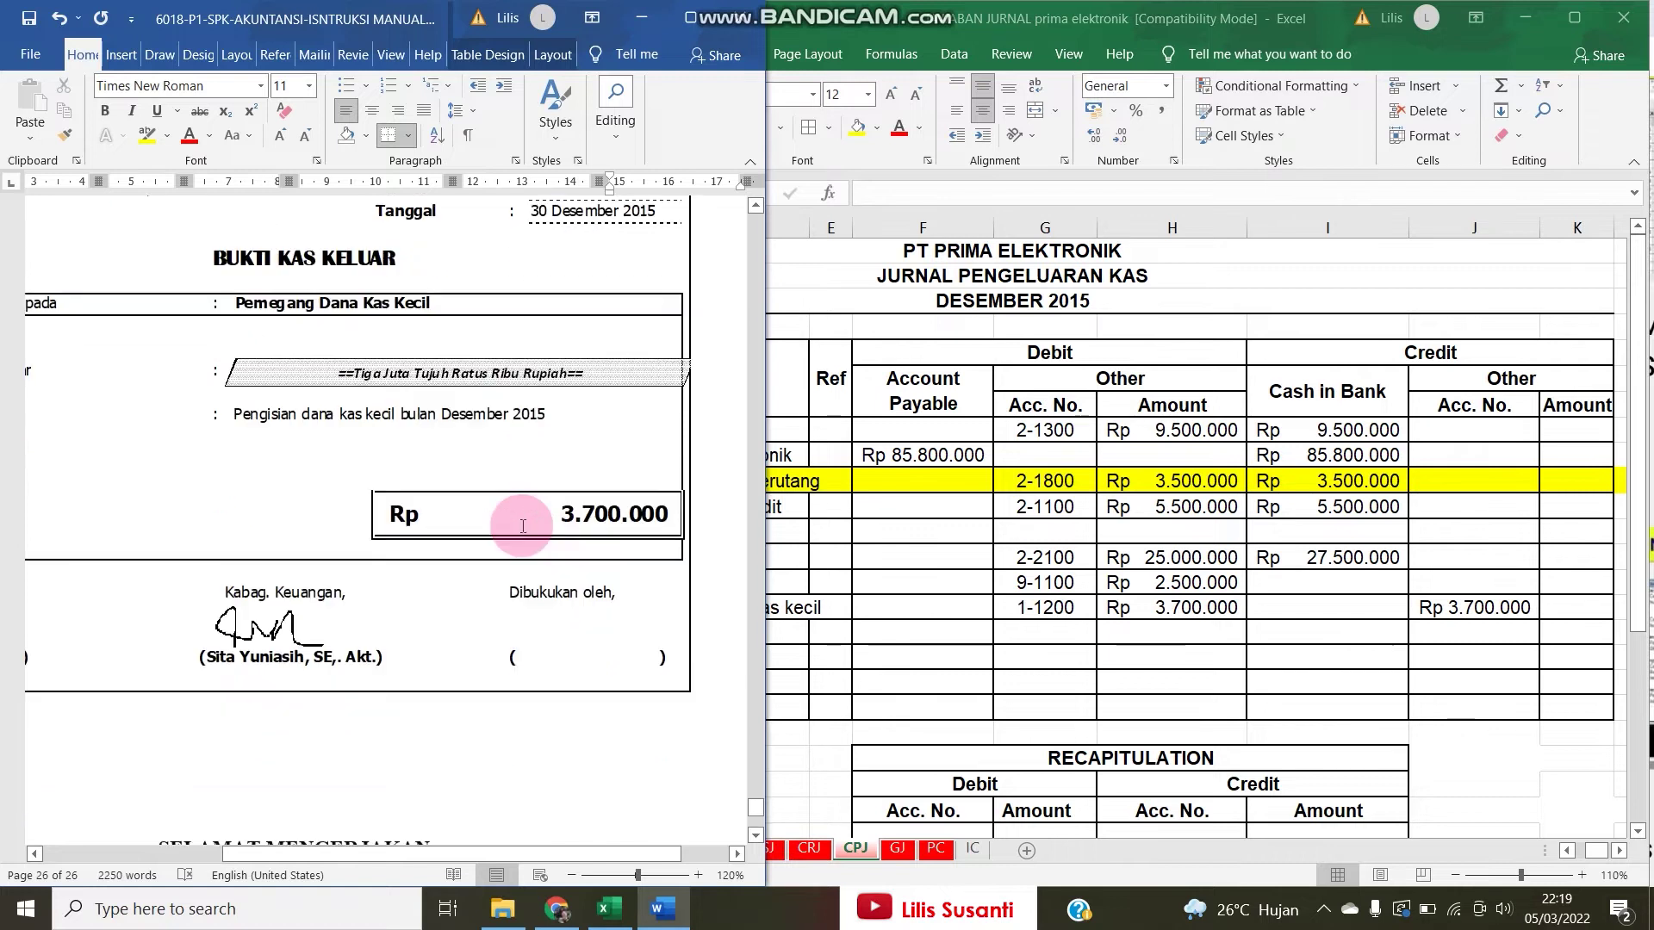
{"action": "scroll", "coordinate": [523, 526], "scroll_direction": "up", "scroll_amount": 5}
{"action": "scroll", "coordinate": [523, 527], "scroll_direction": "down", "scroll_amount": 1}
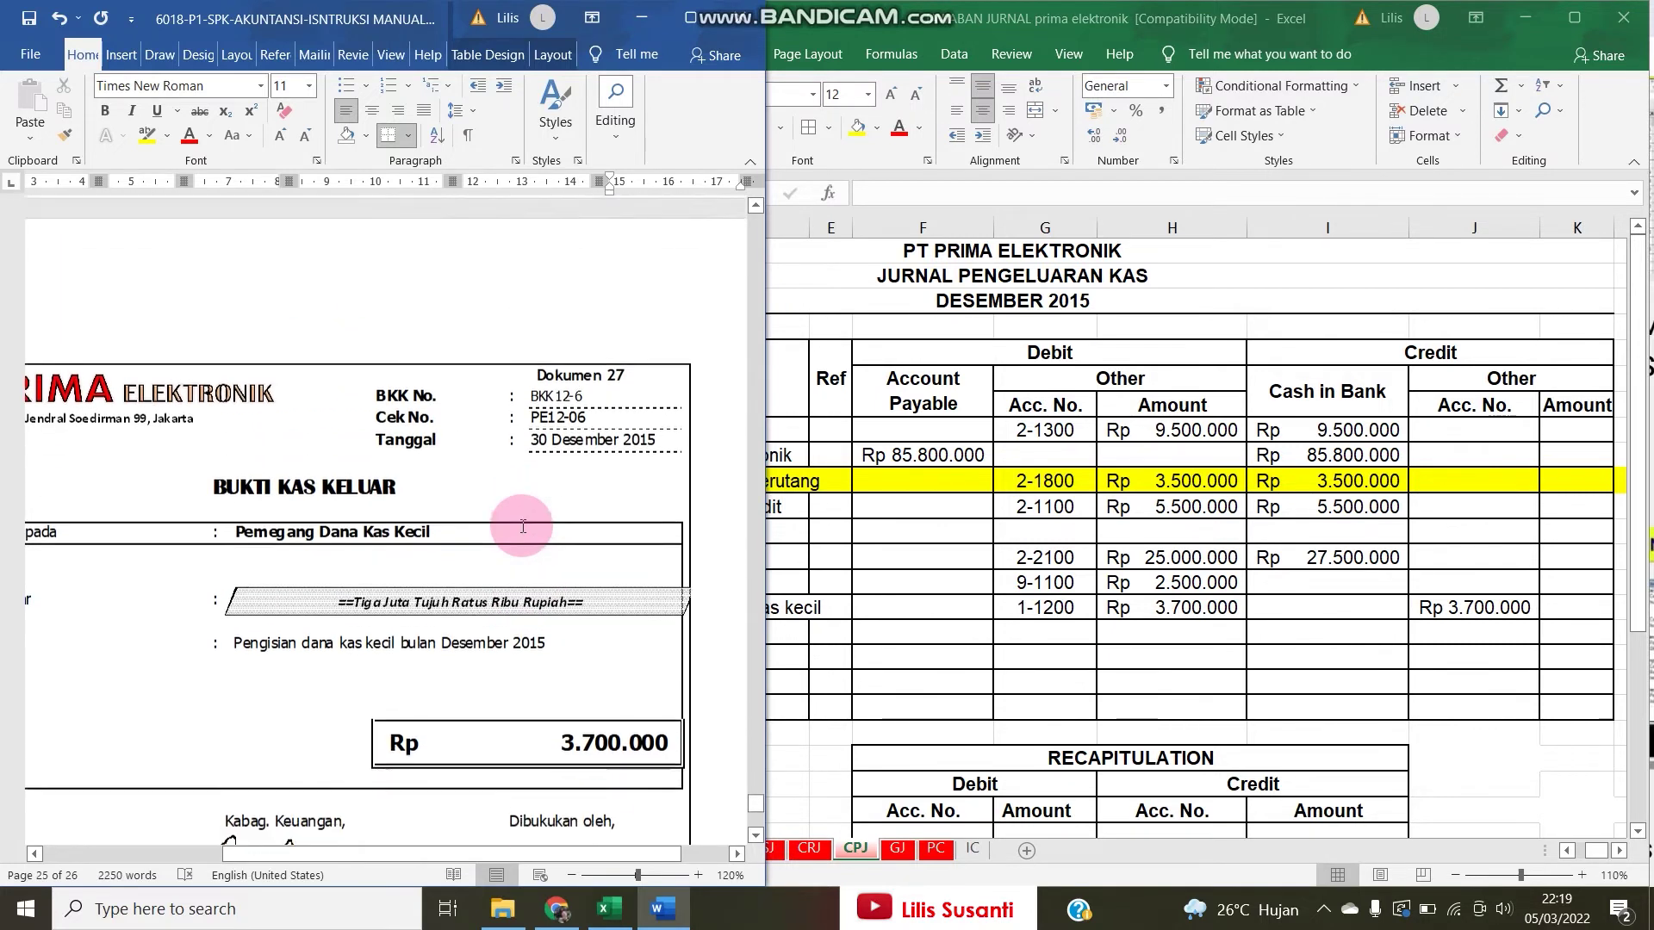
{"action": "left_click_drag", "start_coordinate": [354, 858], "coordinate": [299, 870]}
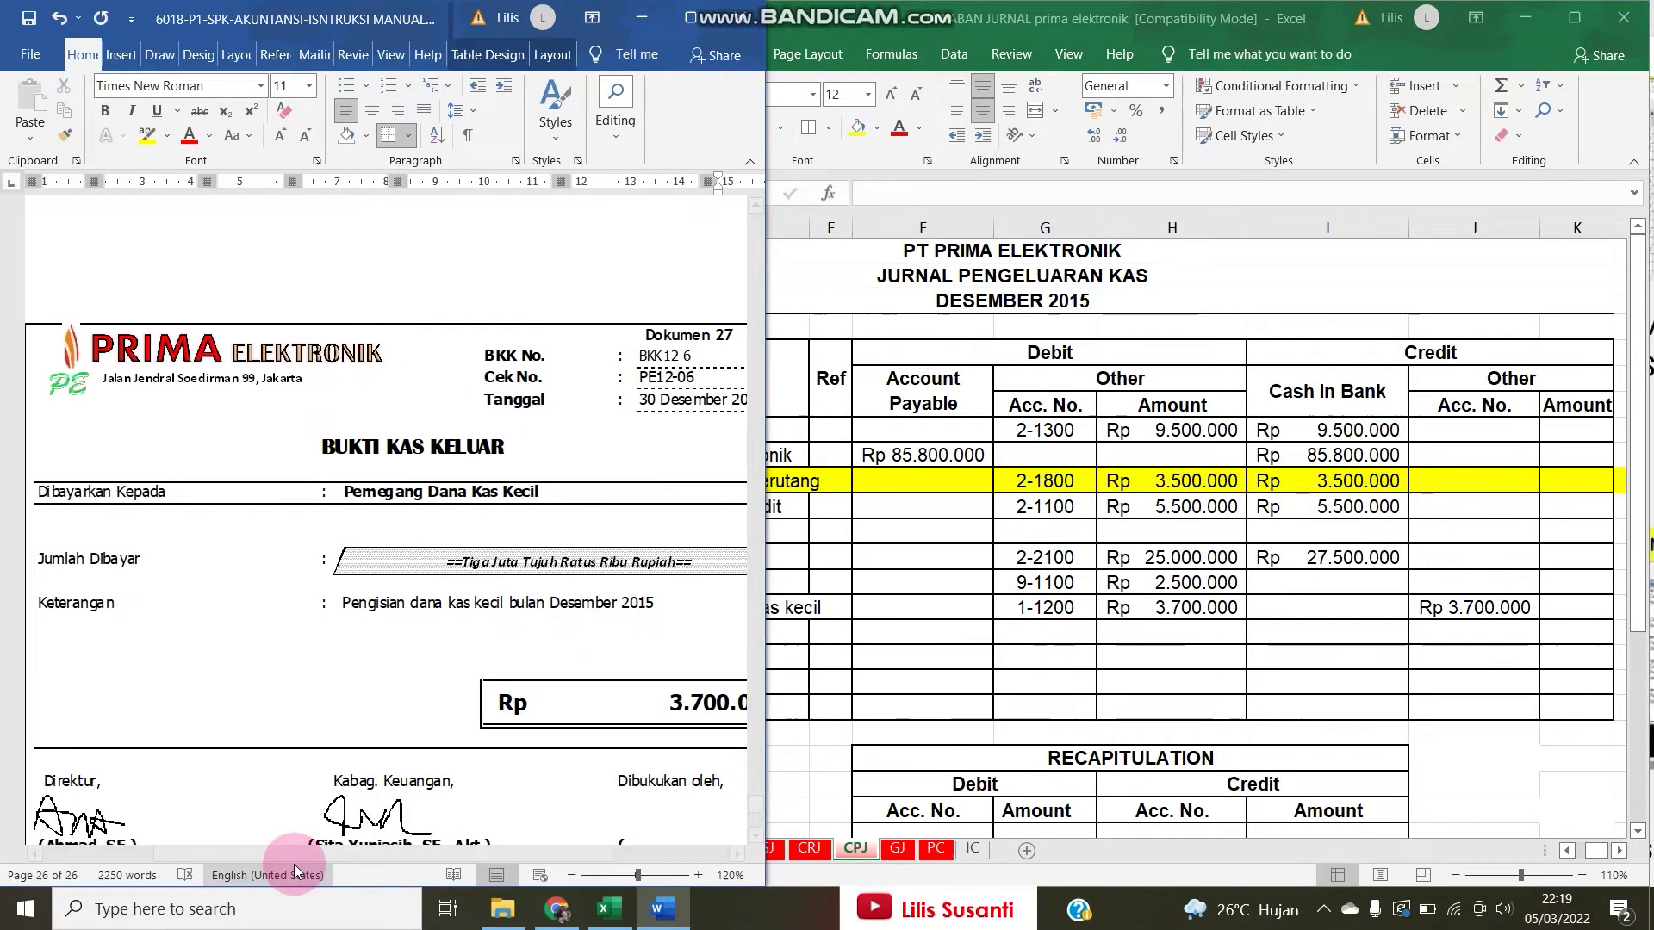
Switch back to Excel and show the PJ purchase journal sheet at 130% zoom in a full-width window.
{"action": "left_click", "coordinate": [854, 647]}
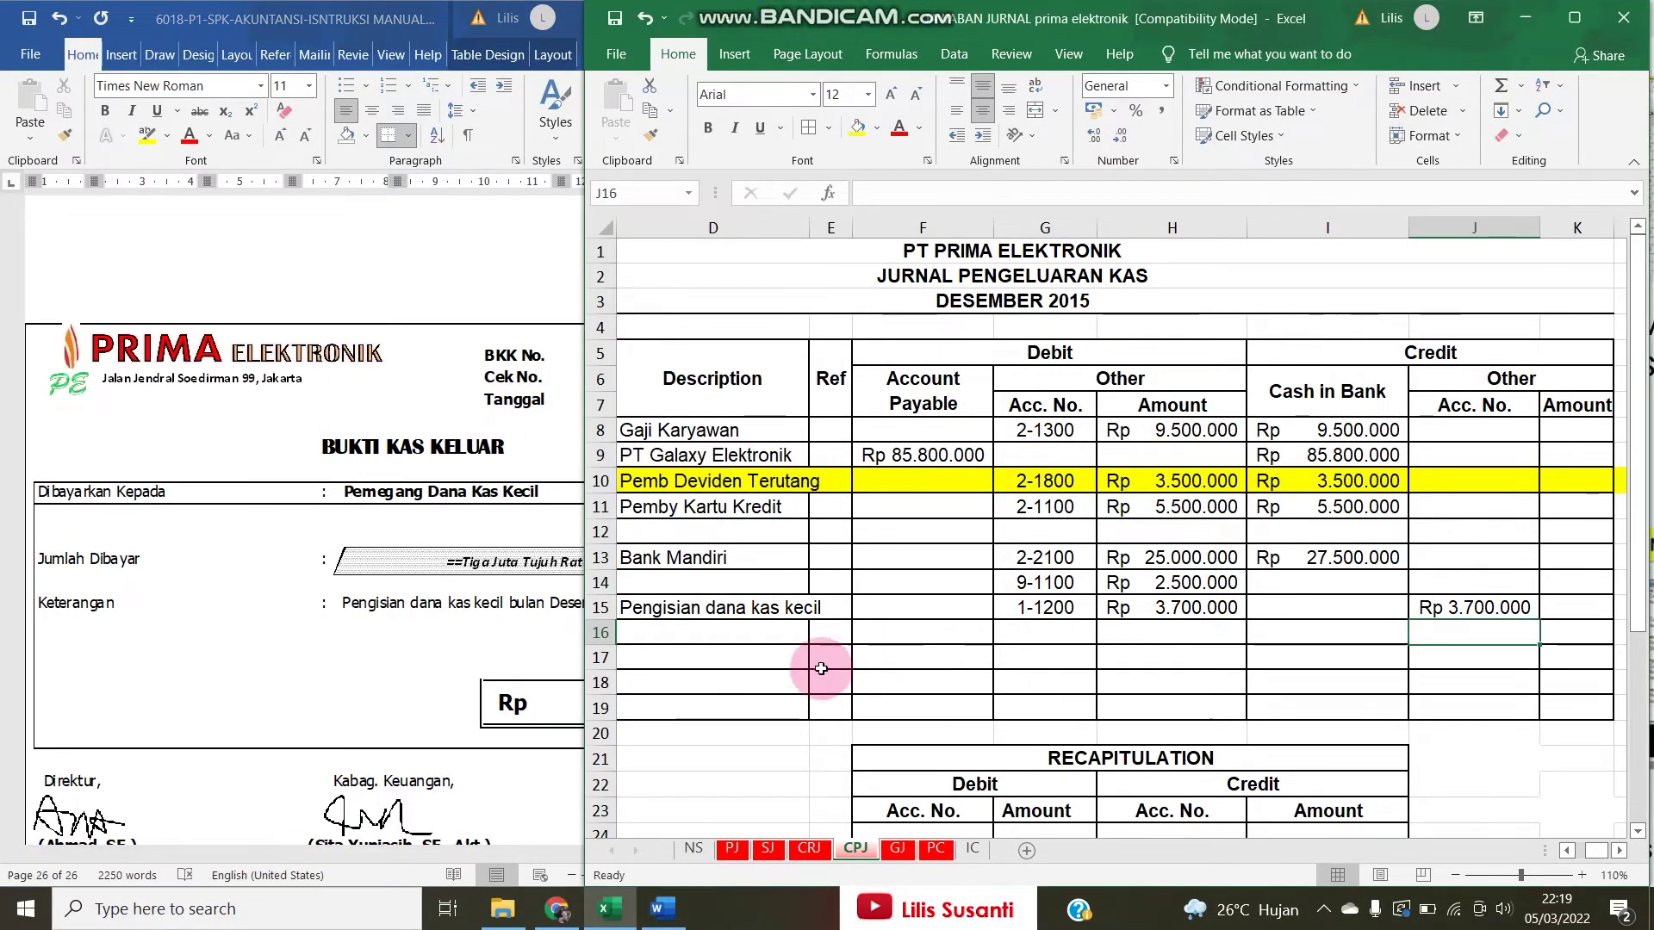
{"action": "left_click", "coordinate": [732, 851]}
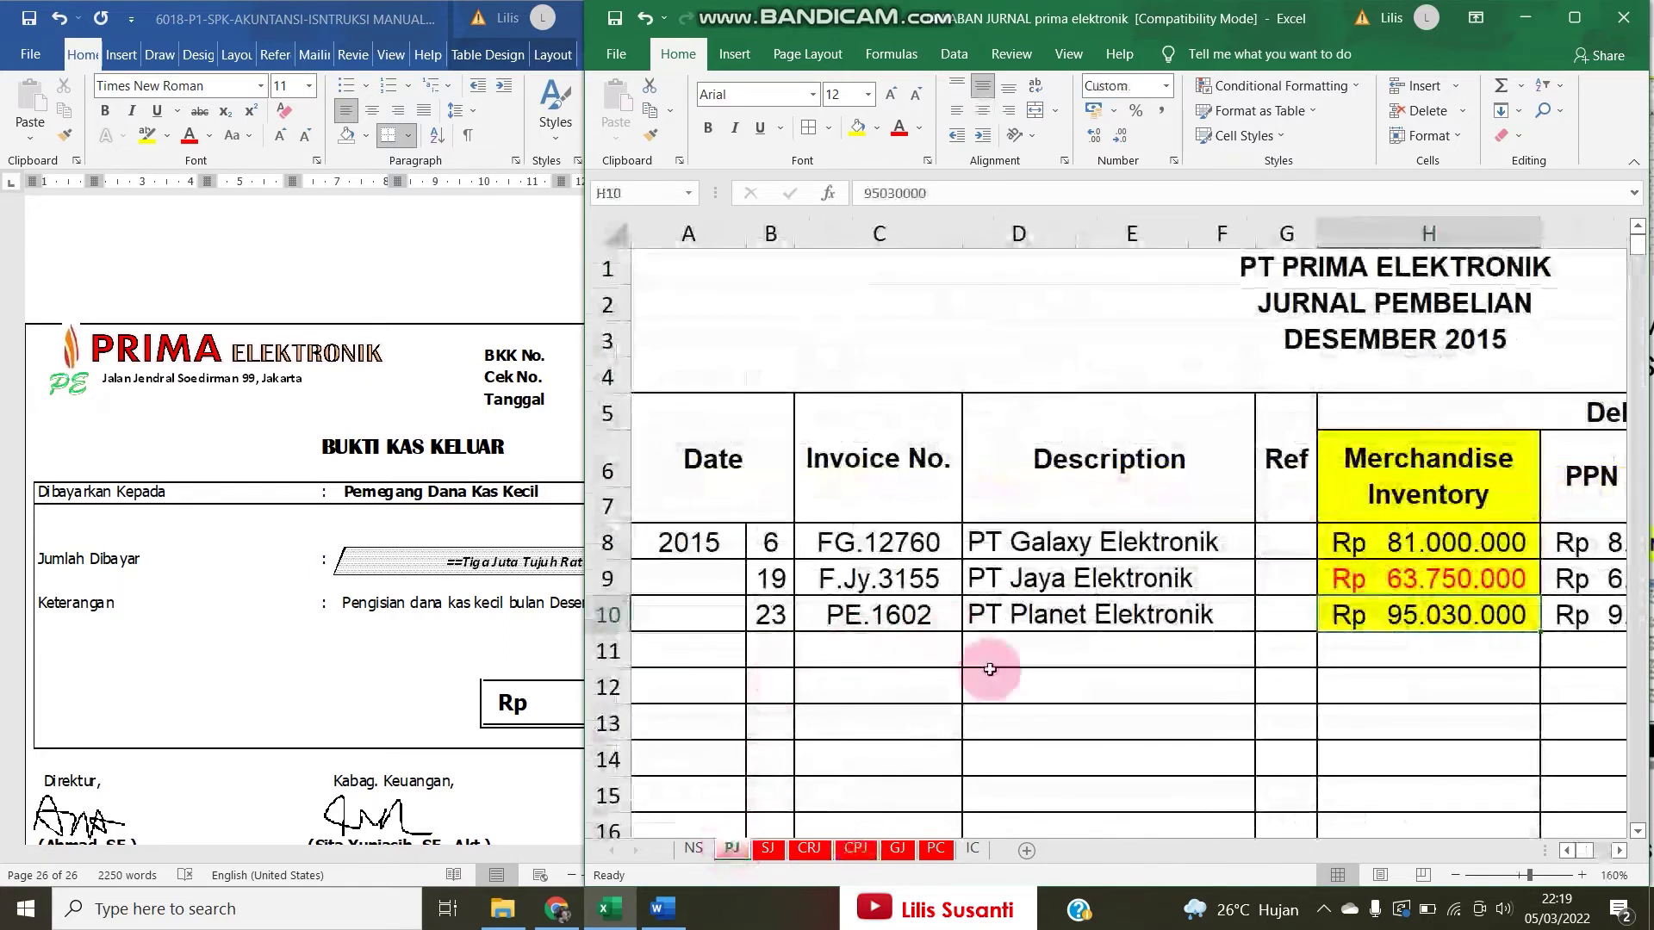
{"action": "left_click", "coordinate": [1458, 875]}
{"action": "left_click", "coordinate": [1457, 875]}
{"action": "left_click", "coordinate": [1457, 876]}
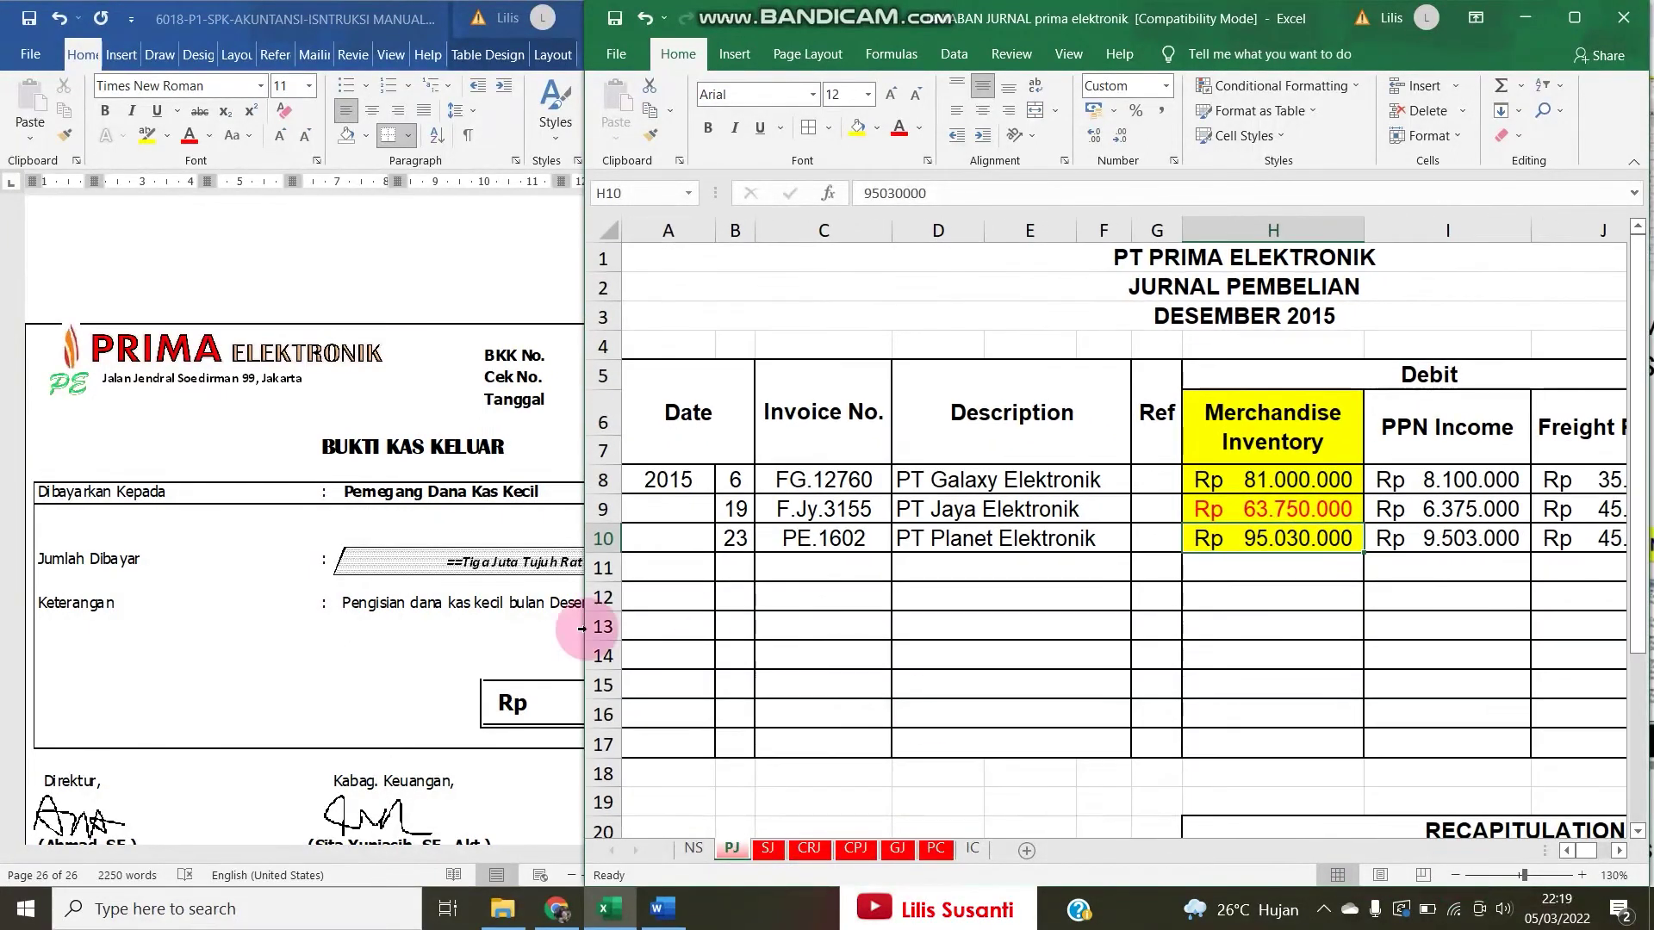
{"action": "left_click_drag", "start_coordinate": [579, 599], "coordinate": [13, 620]}
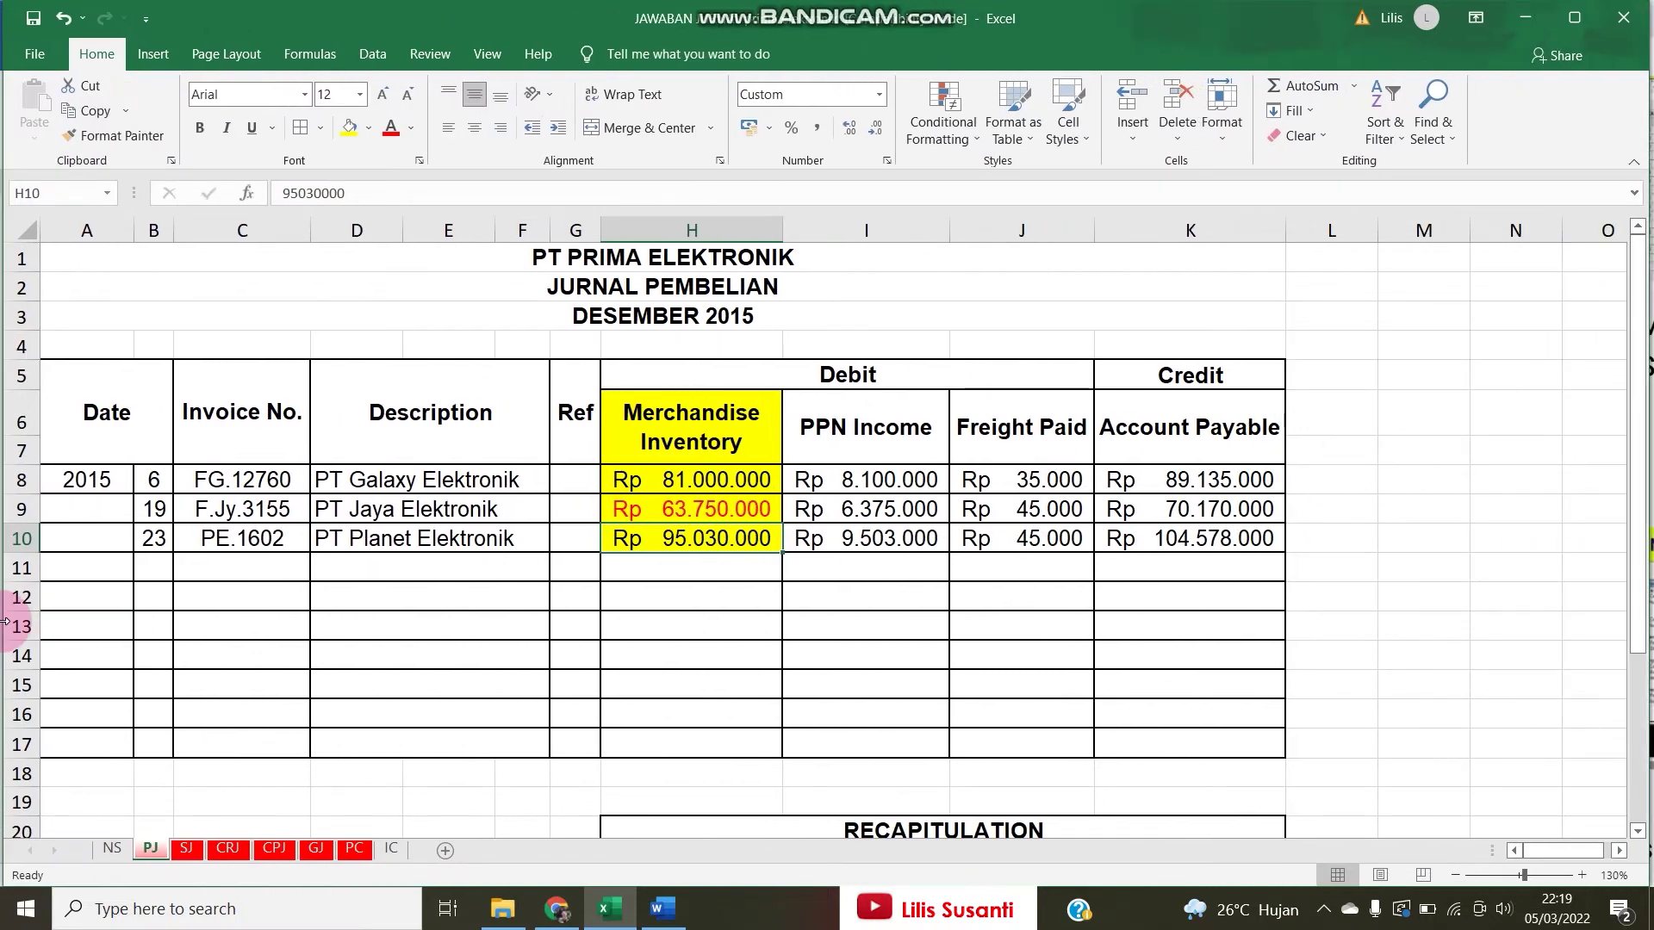
Total the Merchandise Inventory column in H17 with AutoSum over H8:H16 and copy the sum across to I17:K17.
{"action": "left_click", "coordinate": [362, 729]}
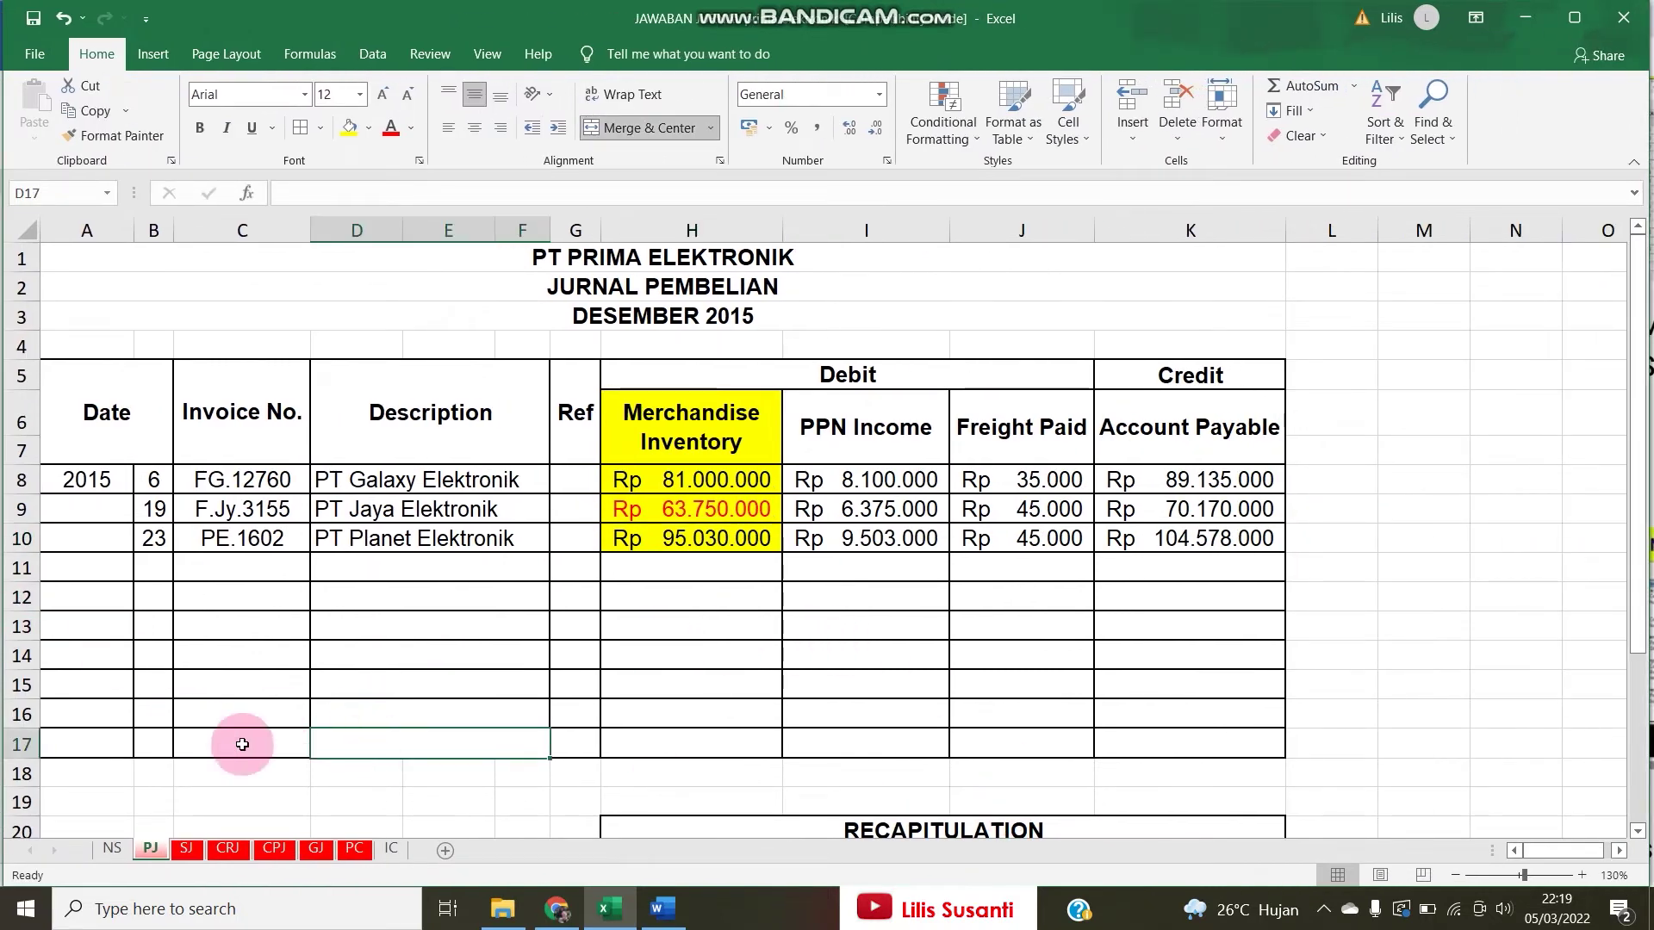
{"action": "left_click", "coordinate": [633, 736]}
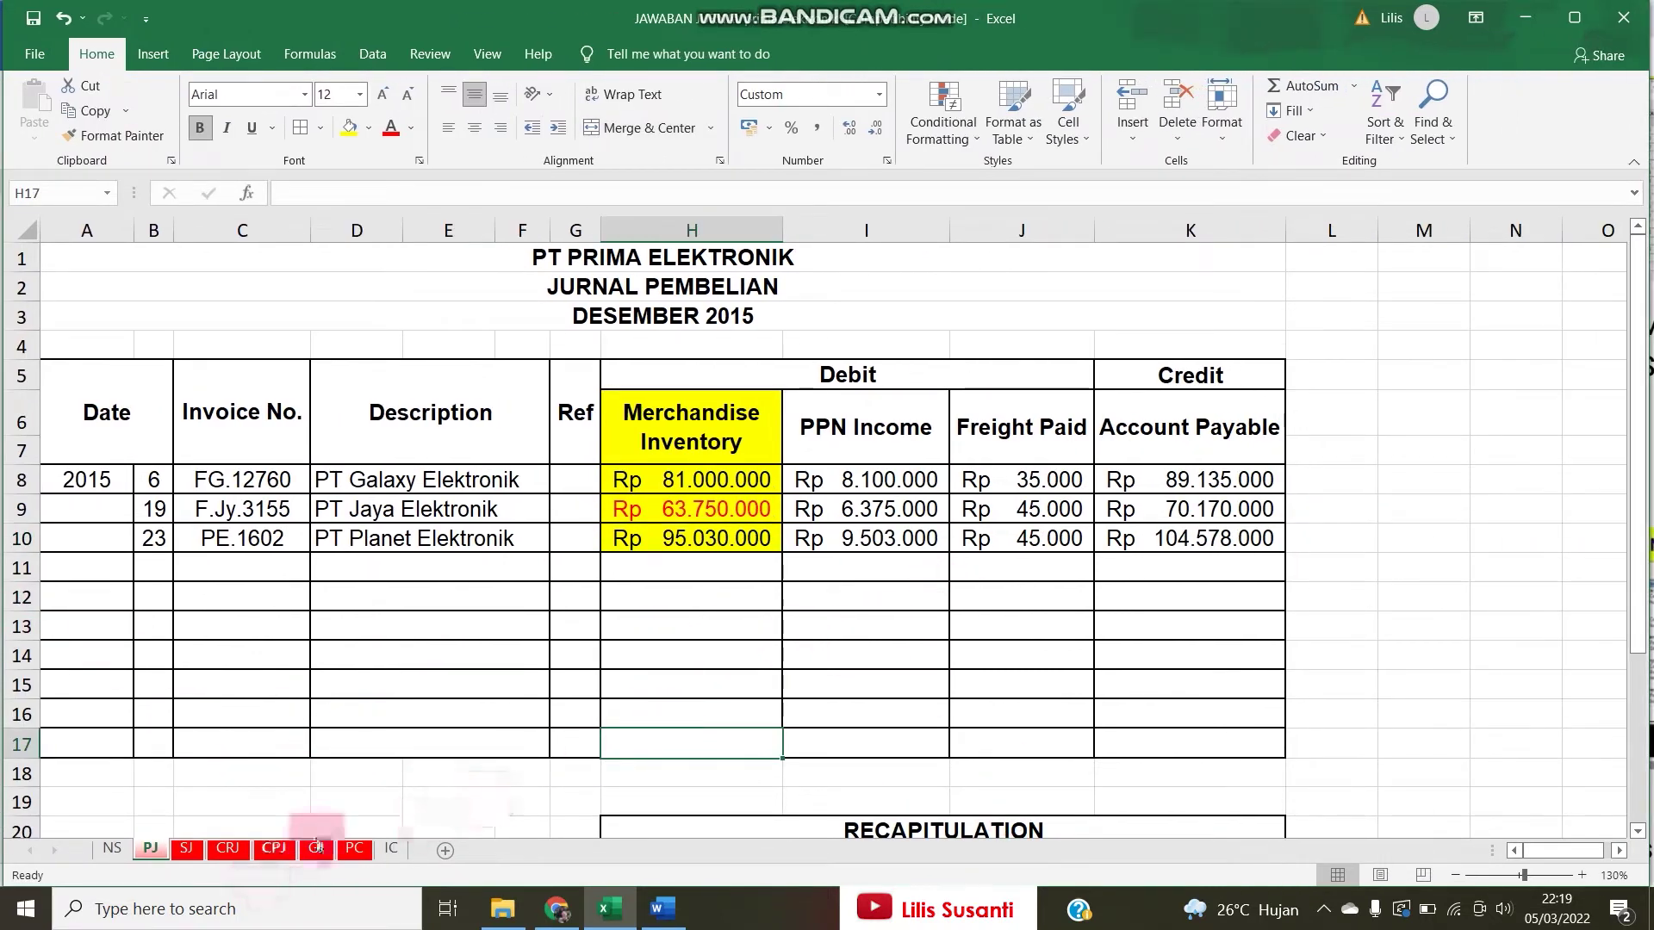
{"action": "left_click", "coordinate": [1289, 90]}
{"action": "key", "text": "Return"}
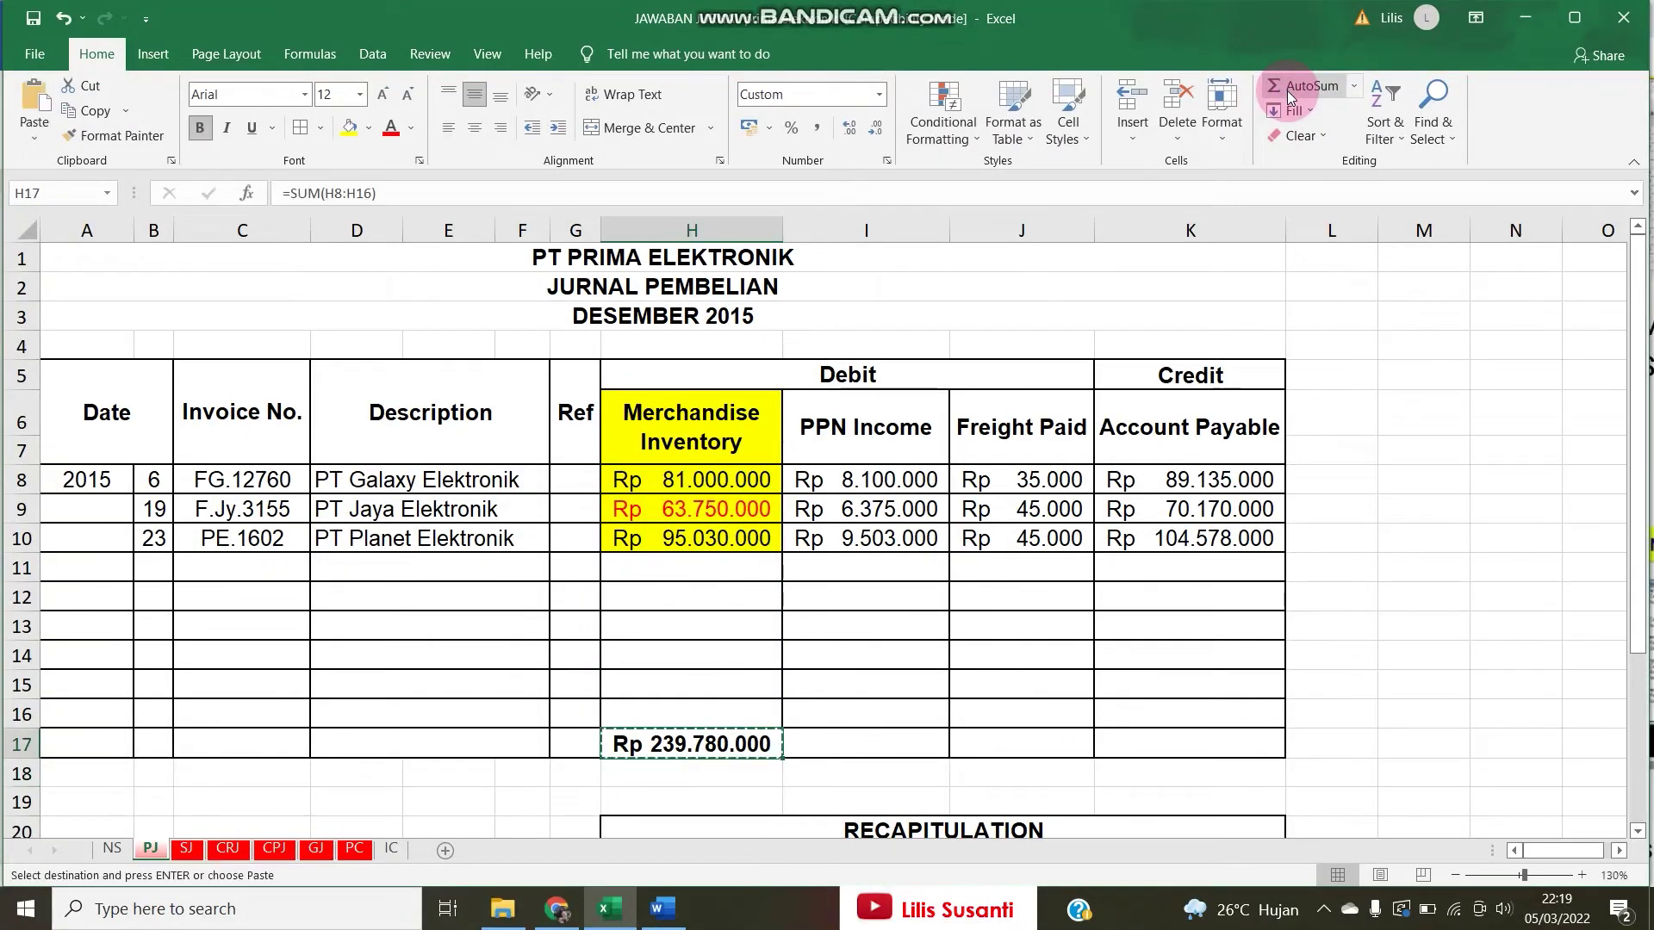
{"action": "key", "text": "shift+Right"}
{"action": "key", "text": "shift+Right"}
{"action": "key", "text": "shift+Right"}
{"action": "key", "text": "Return"}
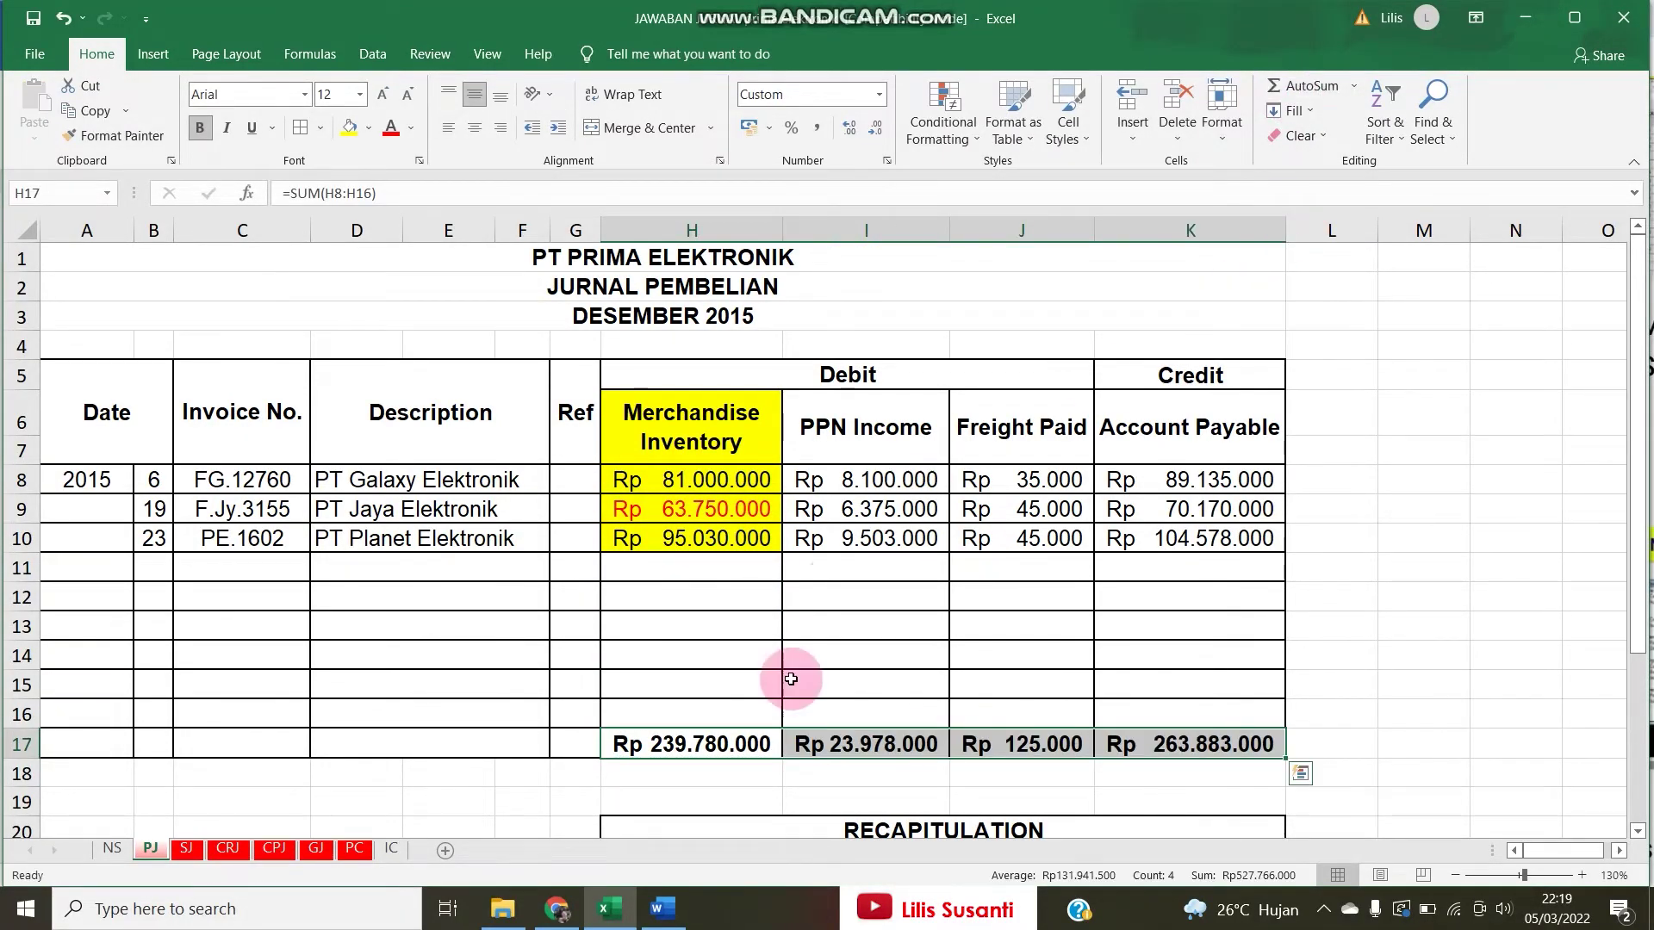
Enter the Merchandise Inventory account number, 1-1500, in H18 below the total as a reference to NS cell B10.
{"action": "left_click", "coordinate": [716, 774]}
{"action": "type", "text": "="}
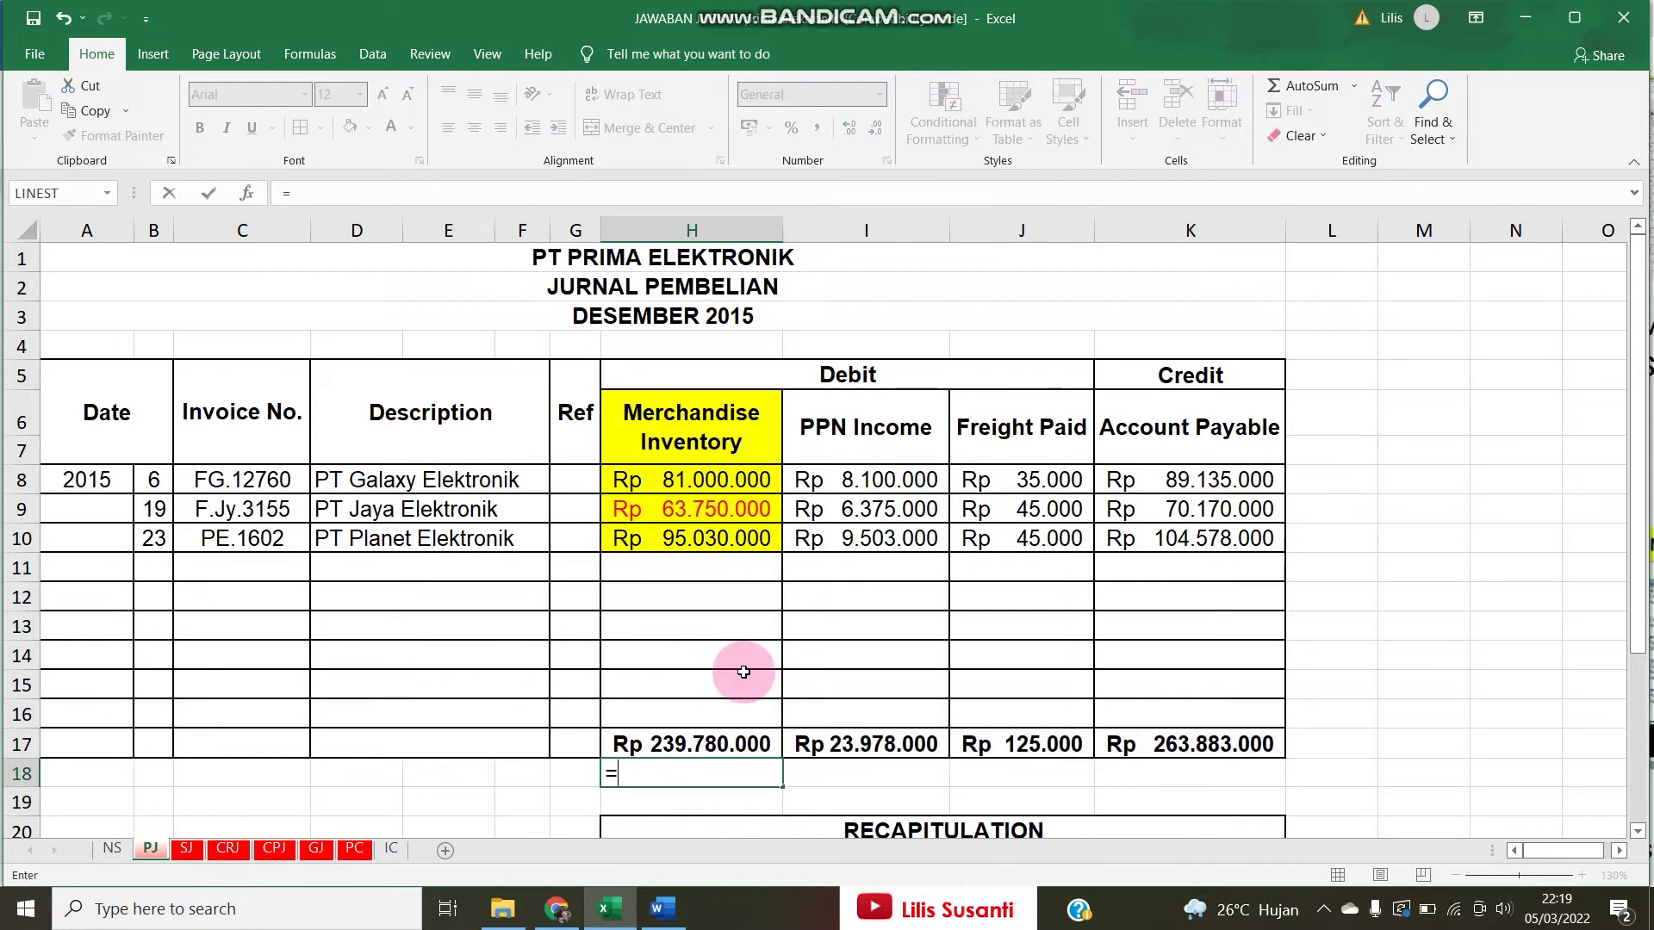
{"action": "left_click", "coordinate": [110, 847]}
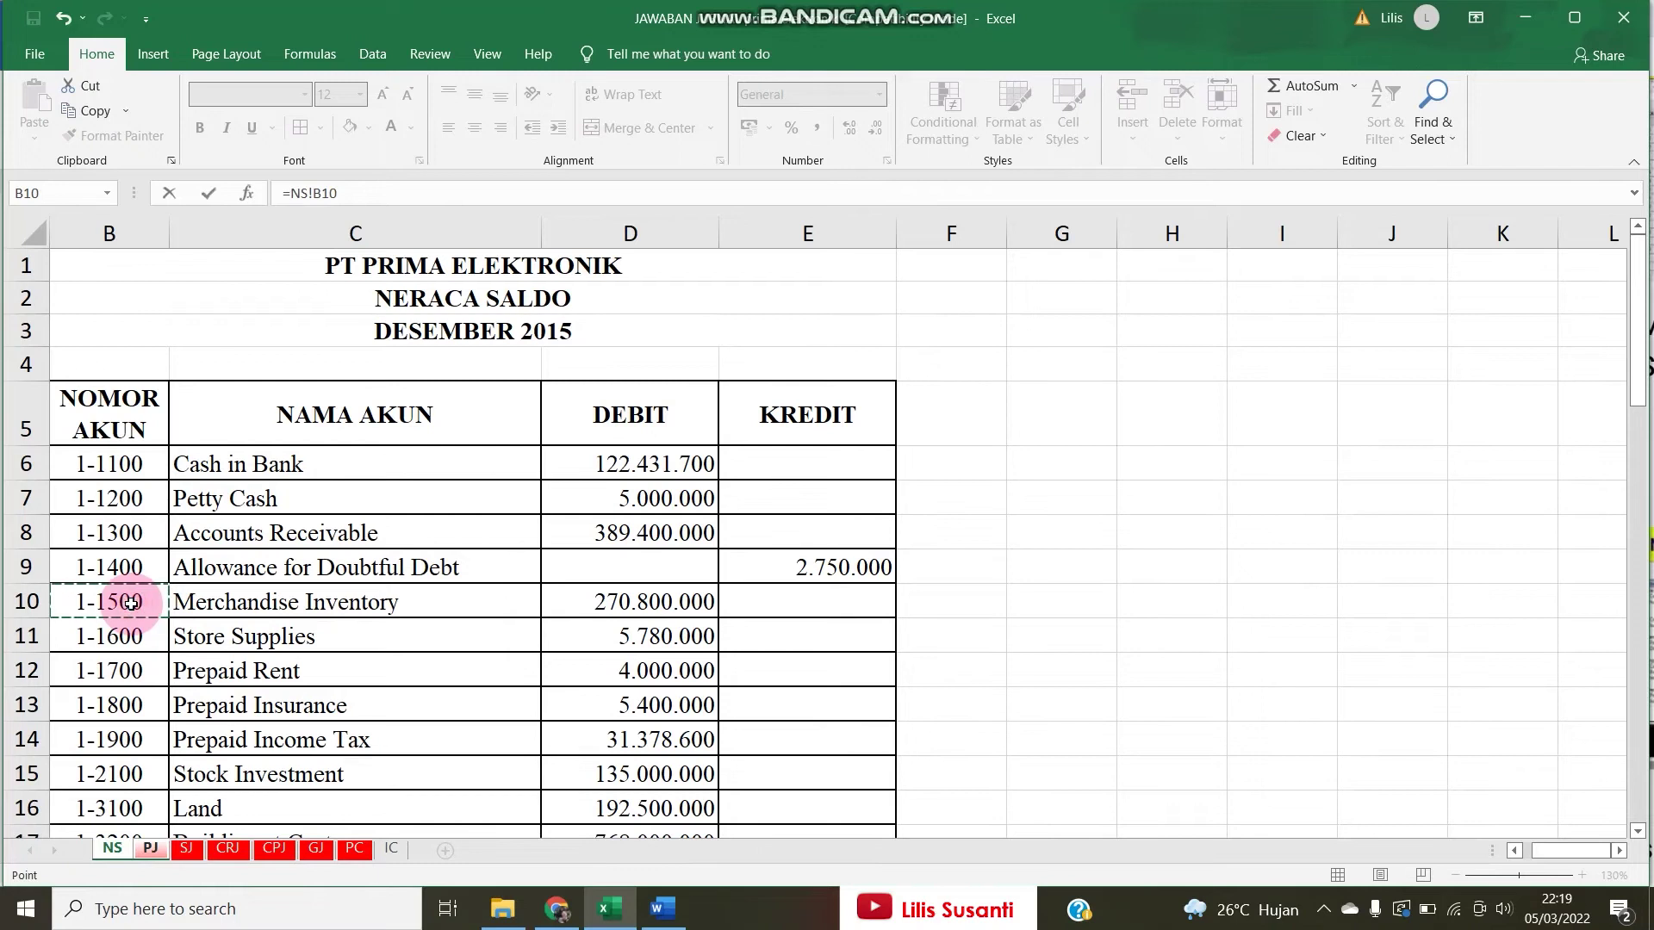
{"action": "key", "text": "Return"}
Enter the PPN Income account number, 2-1700, in I18 as a reference to NS cell B29.
{"action": "key", "text": "Right"}
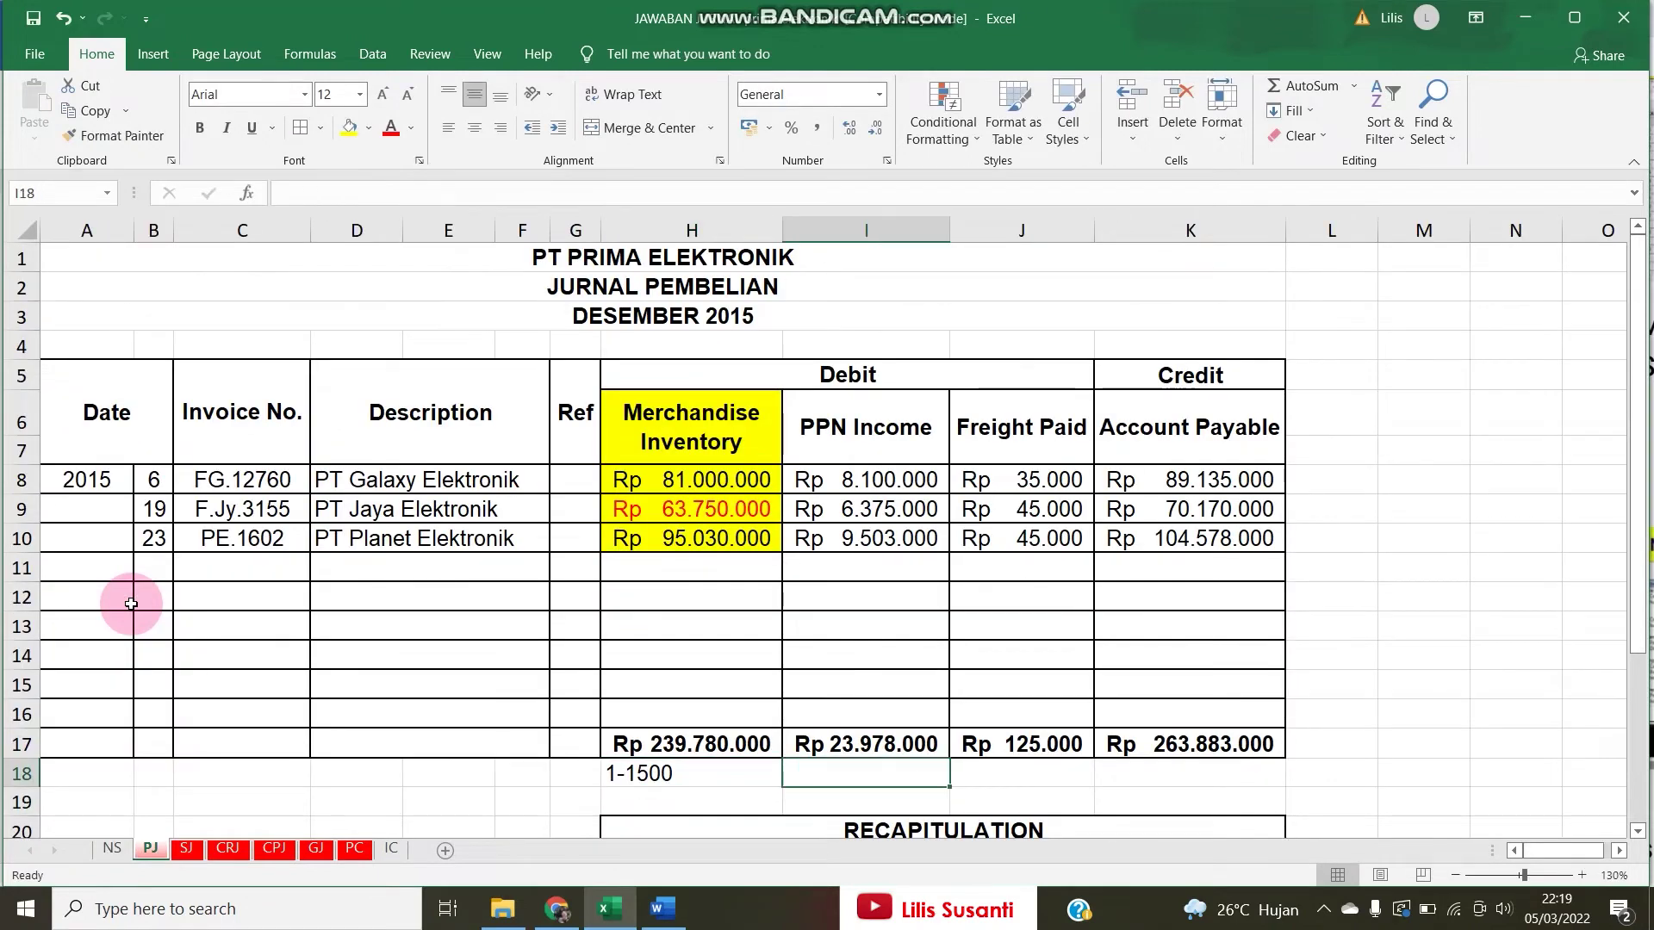
{"action": "type", "text": "="}
{"action": "left_click", "coordinate": [112, 848]}
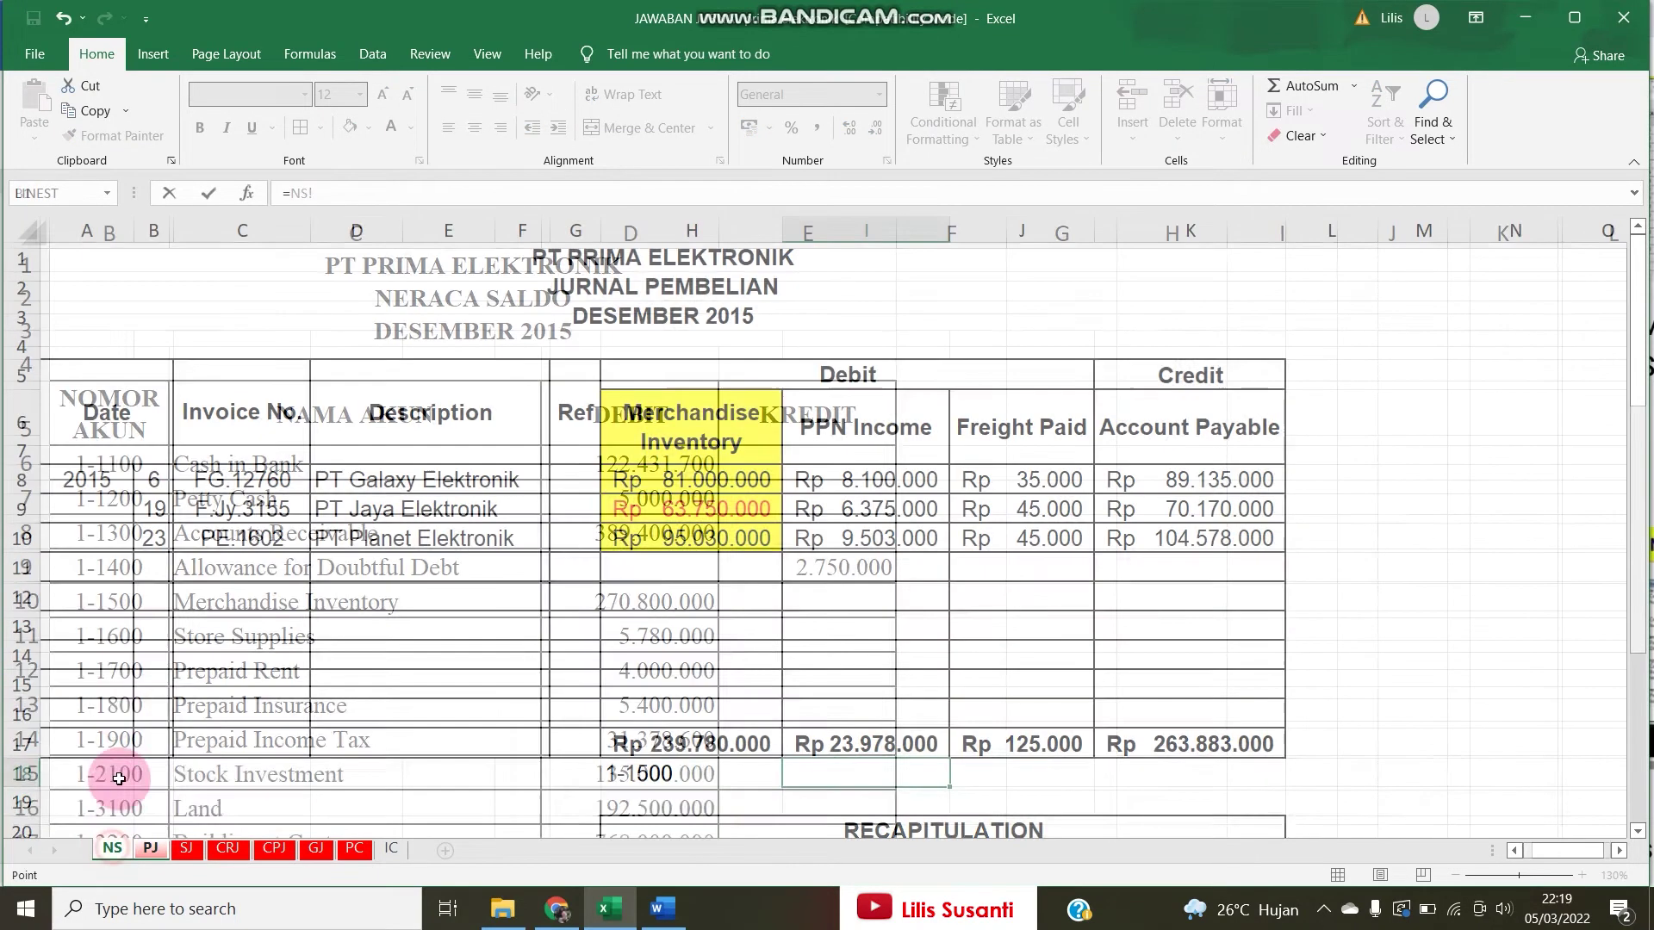
{"action": "scroll", "coordinate": [120, 701], "scroll_direction": "down", "scroll_amount": 4}
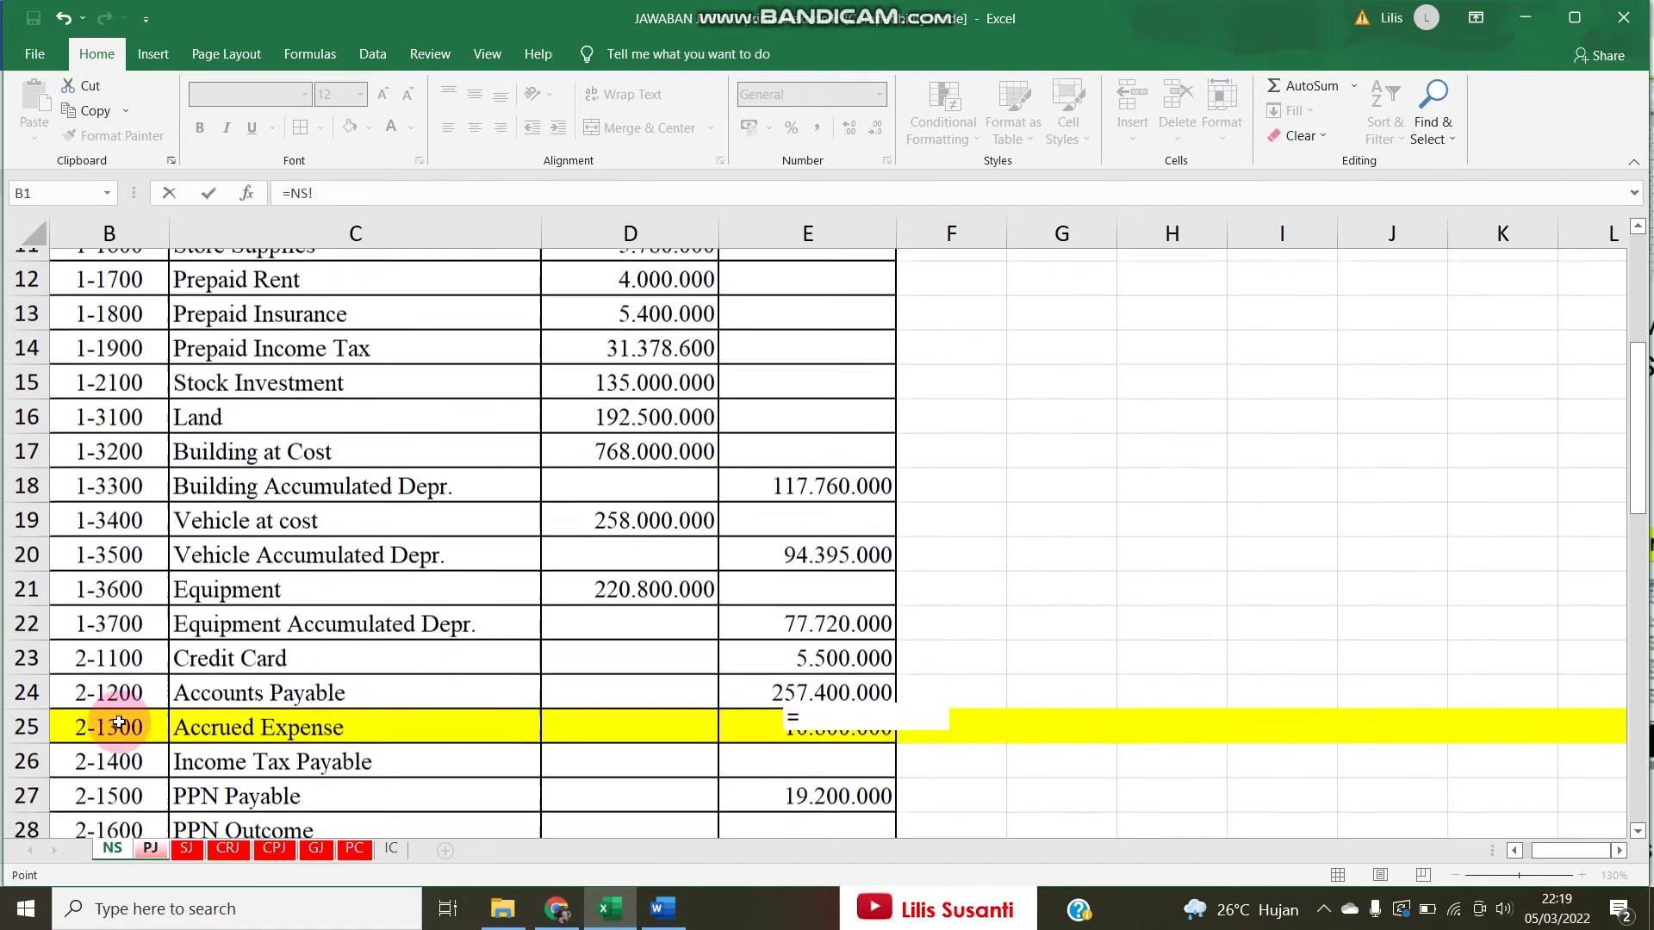
{"action": "scroll", "coordinate": [119, 722], "scroll_direction": "down", "scroll_amount": 3}
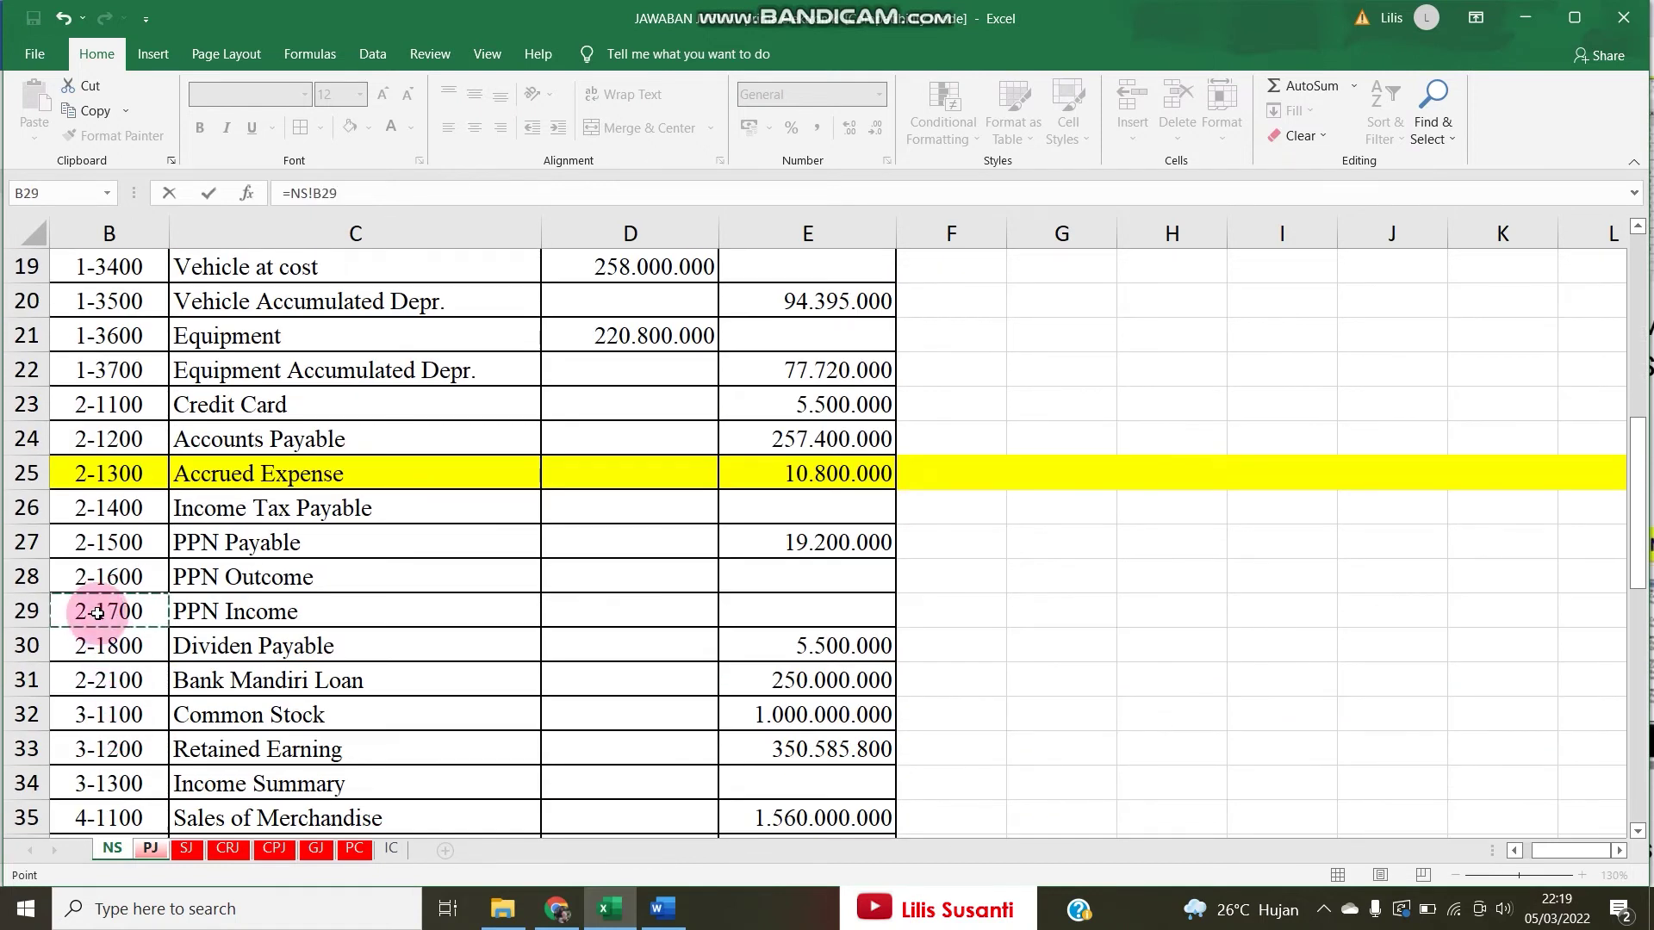
{"action": "key", "text": "Tab"}
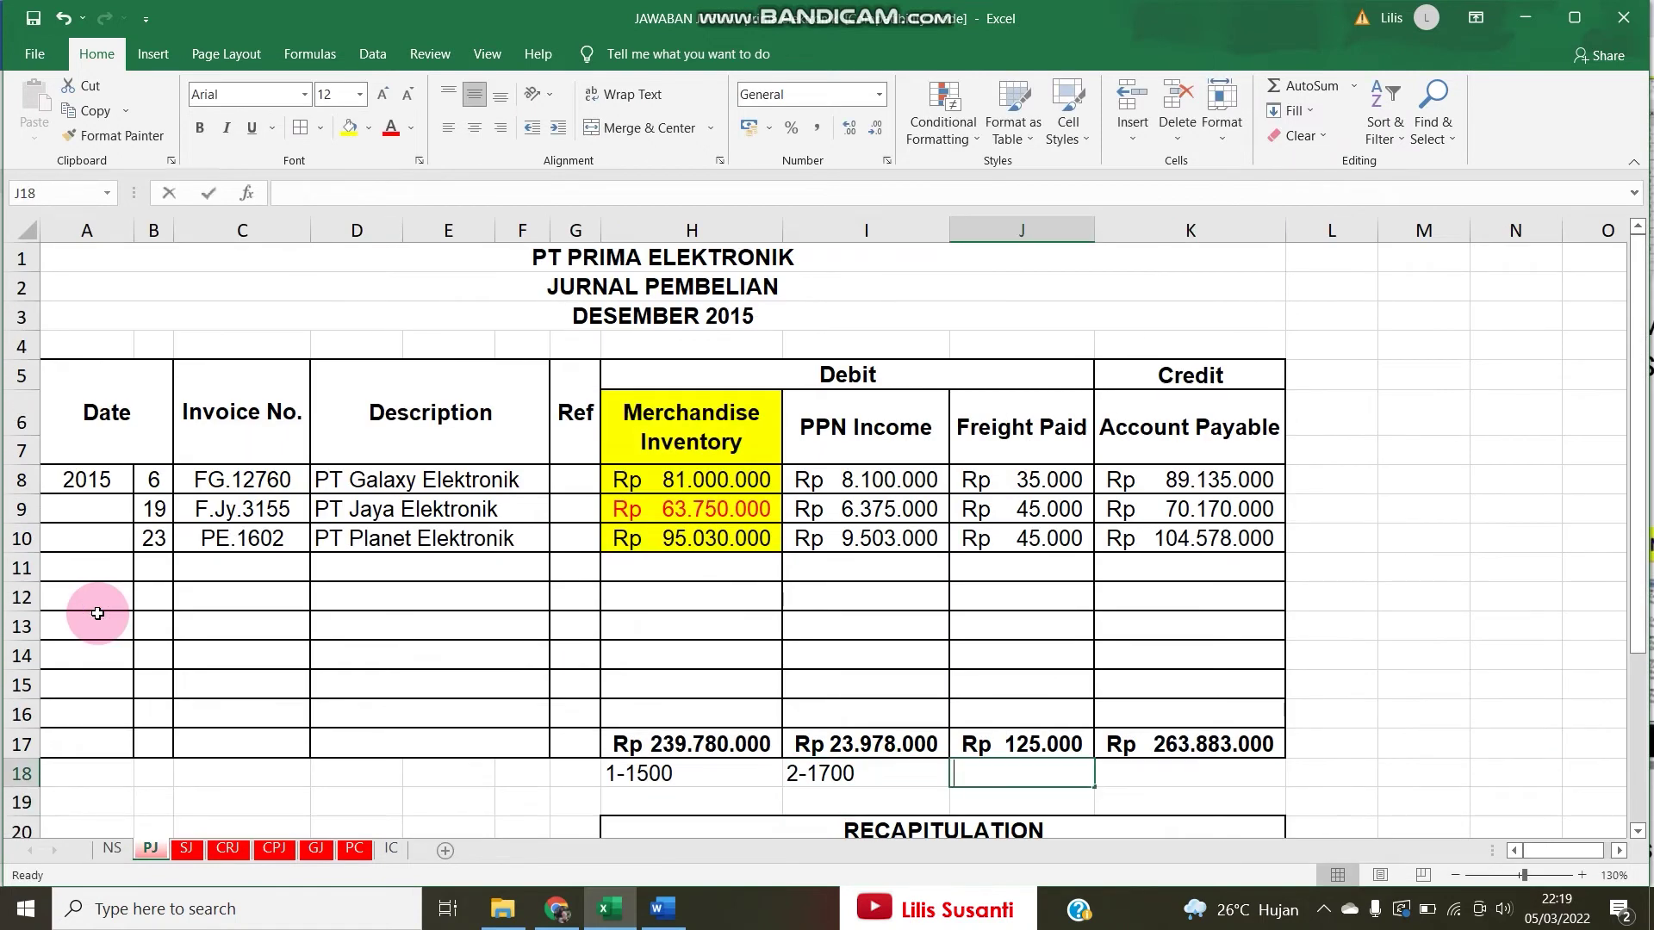
Enter the Freight In account number, 5-1200, in J18 below the Freight Paid total as a reference to NS cell B39.
{"action": "type", "text": "="}
{"action": "left_click", "coordinate": [112, 848]}
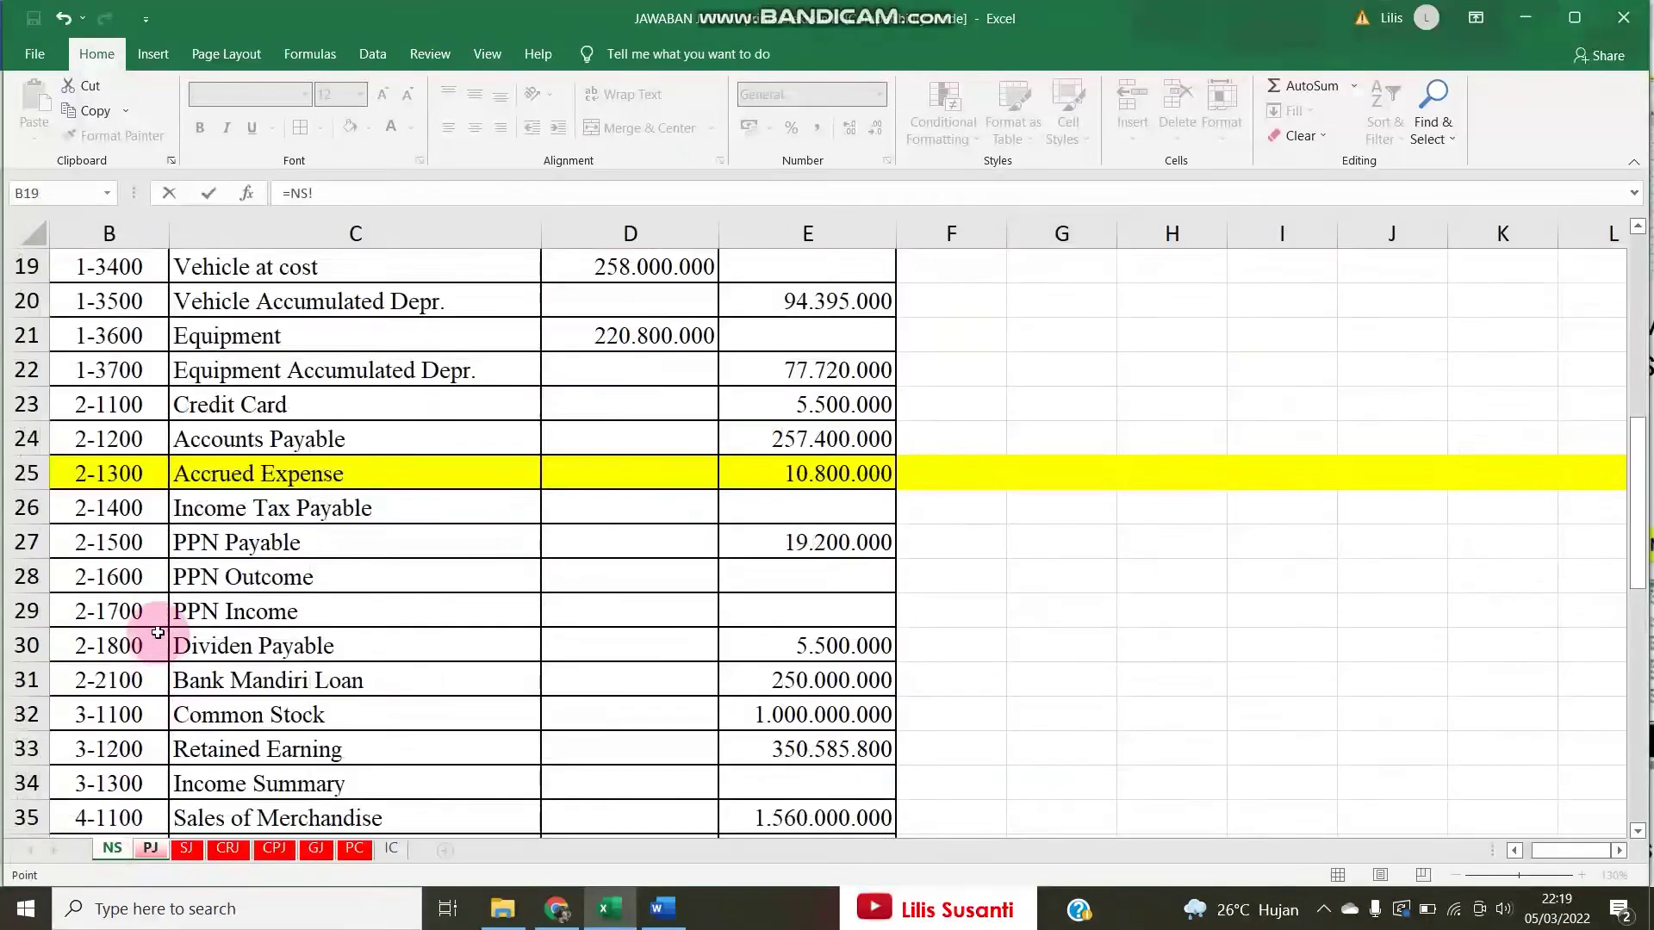
{"action": "scroll", "coordinate": [158, 633], "scroll_direction": "down", "scroll_amount": 8}
{"action": "scroll", "coordinate": [158, 633], "scroll_direction": "up", "scroll_amount": 3}
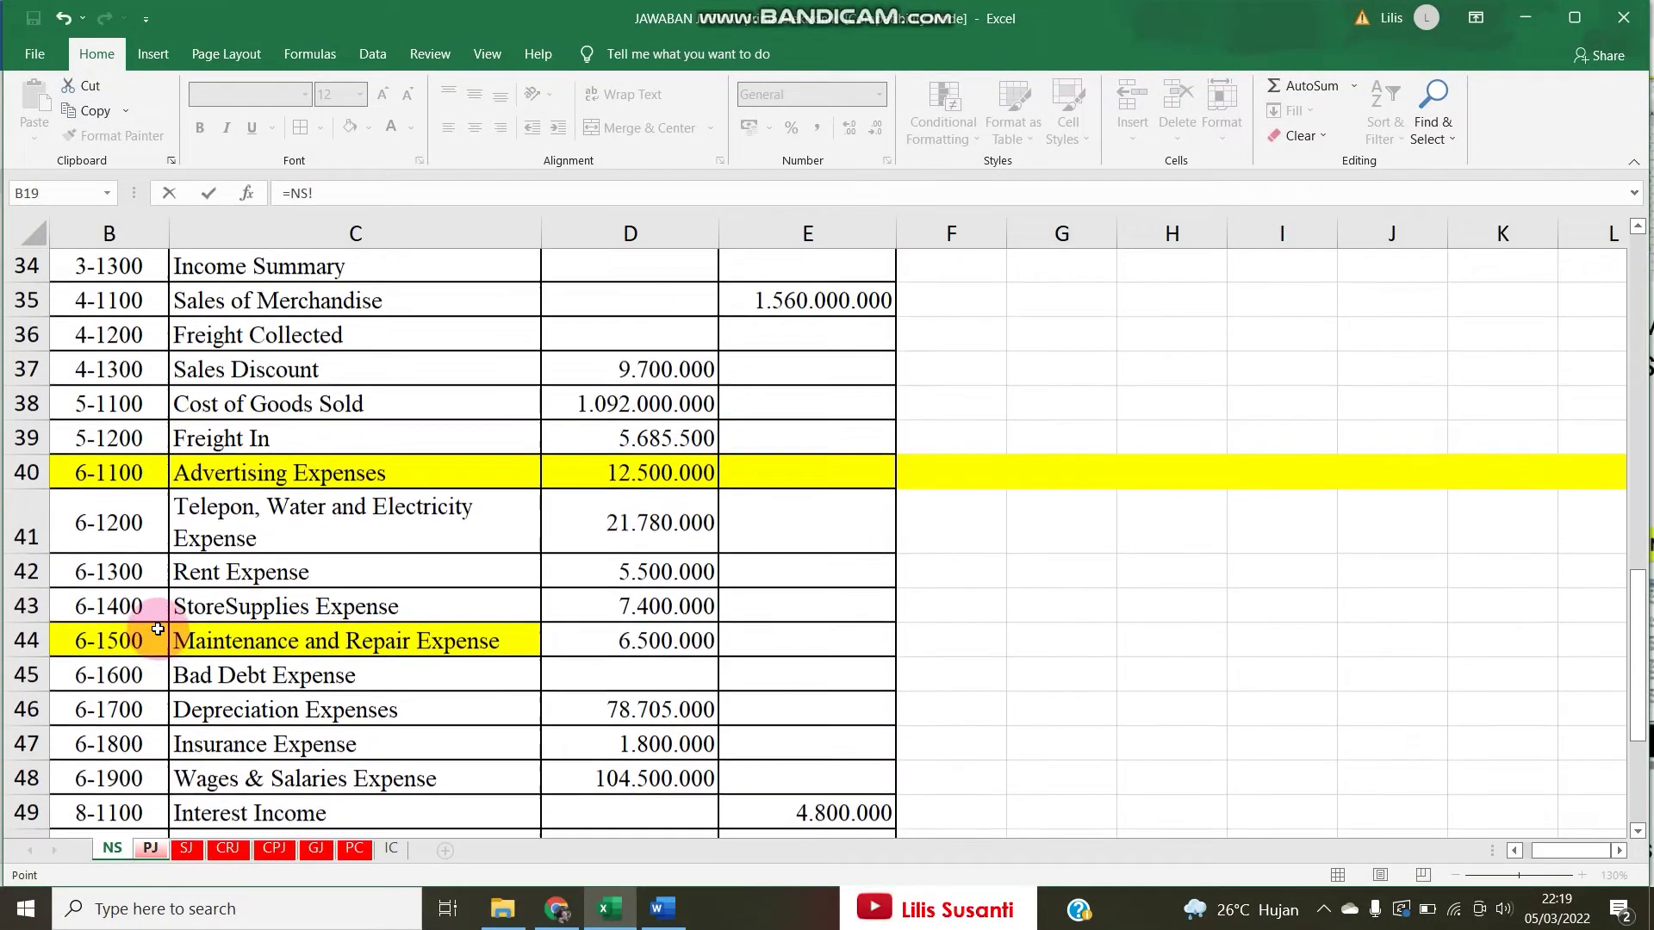
{"action": "scroll", "coordinate": [180, 497], "scroll_direction": "up", "scroll_amount": 1}
{"action": "scroll", "coordinate": [180, 496], "scroll_direction": "down", "scroll_amount": 4}
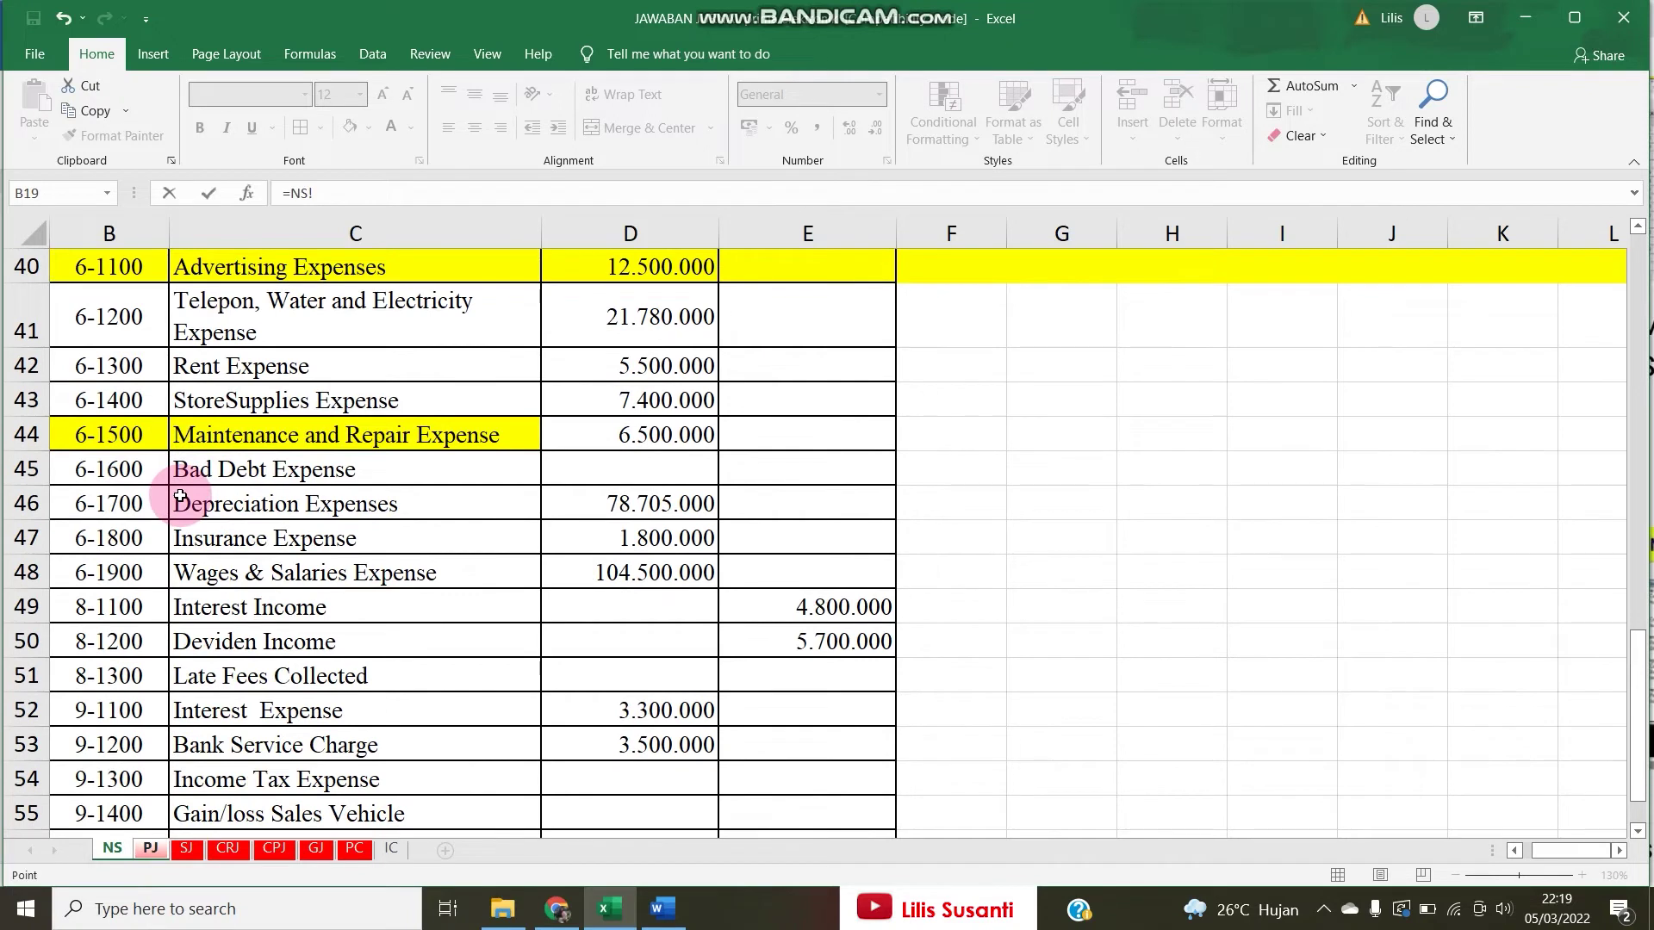
{"action": "scroll", "coordinate": [180, 496], "scroll_direction": "up", "scroll_amount": 5}
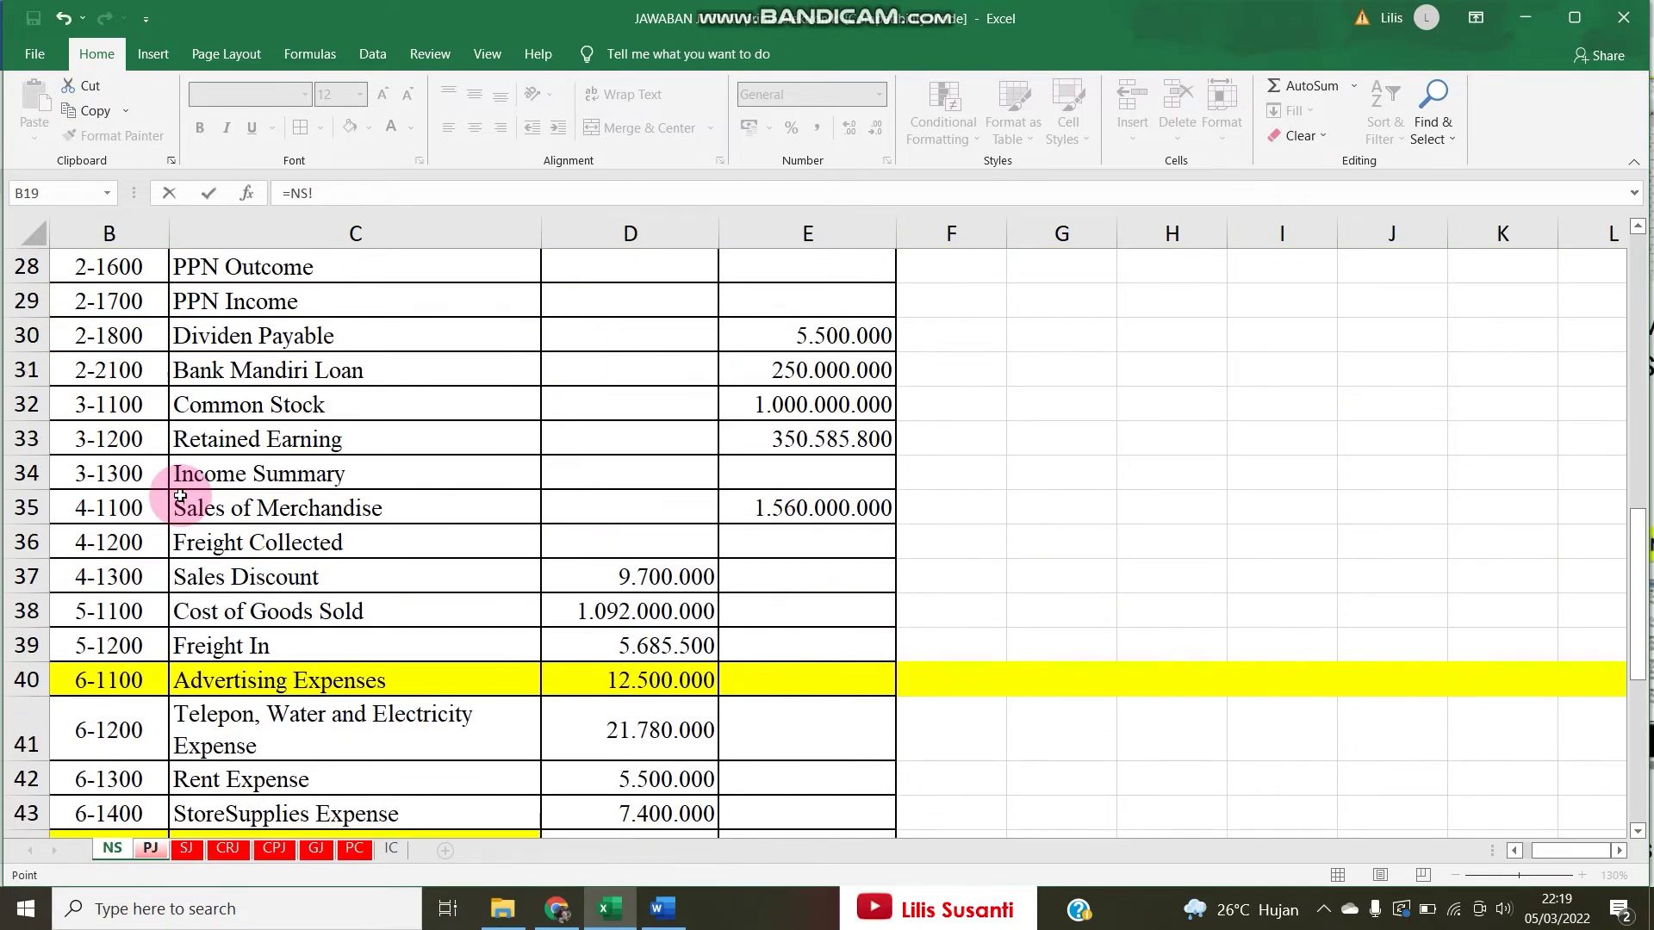
{"action": "scroll", "coordinate": [180, 496], "scroll_direction": "down", "scroll_amount": 2}
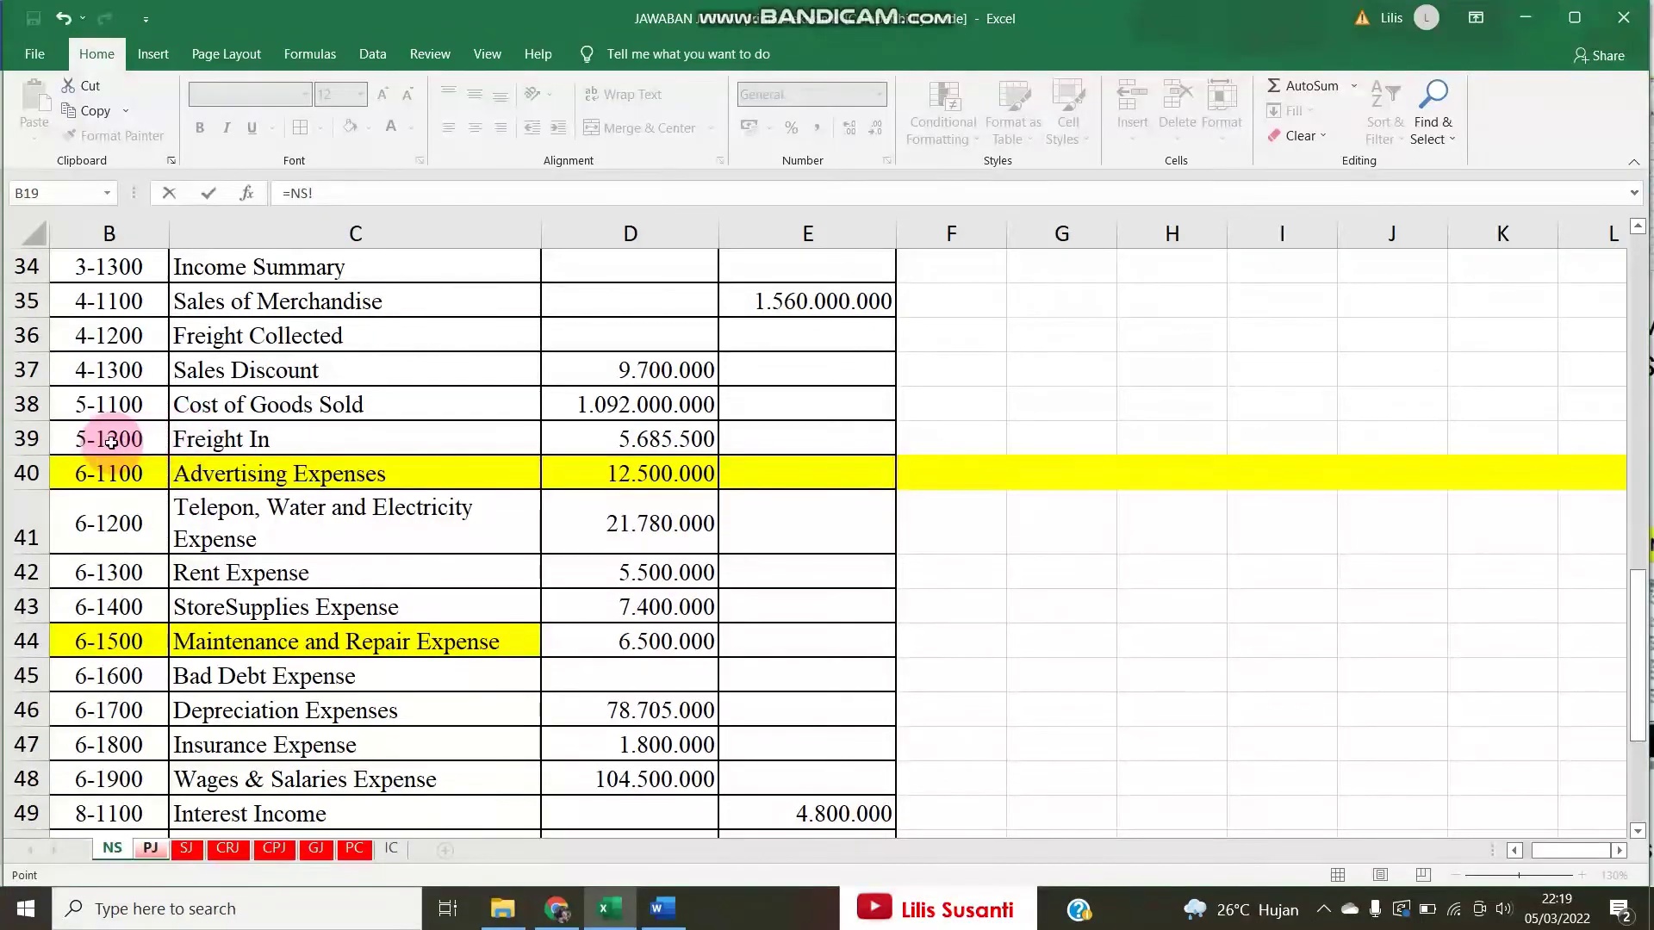
{"action": "key", "text": "Return"}
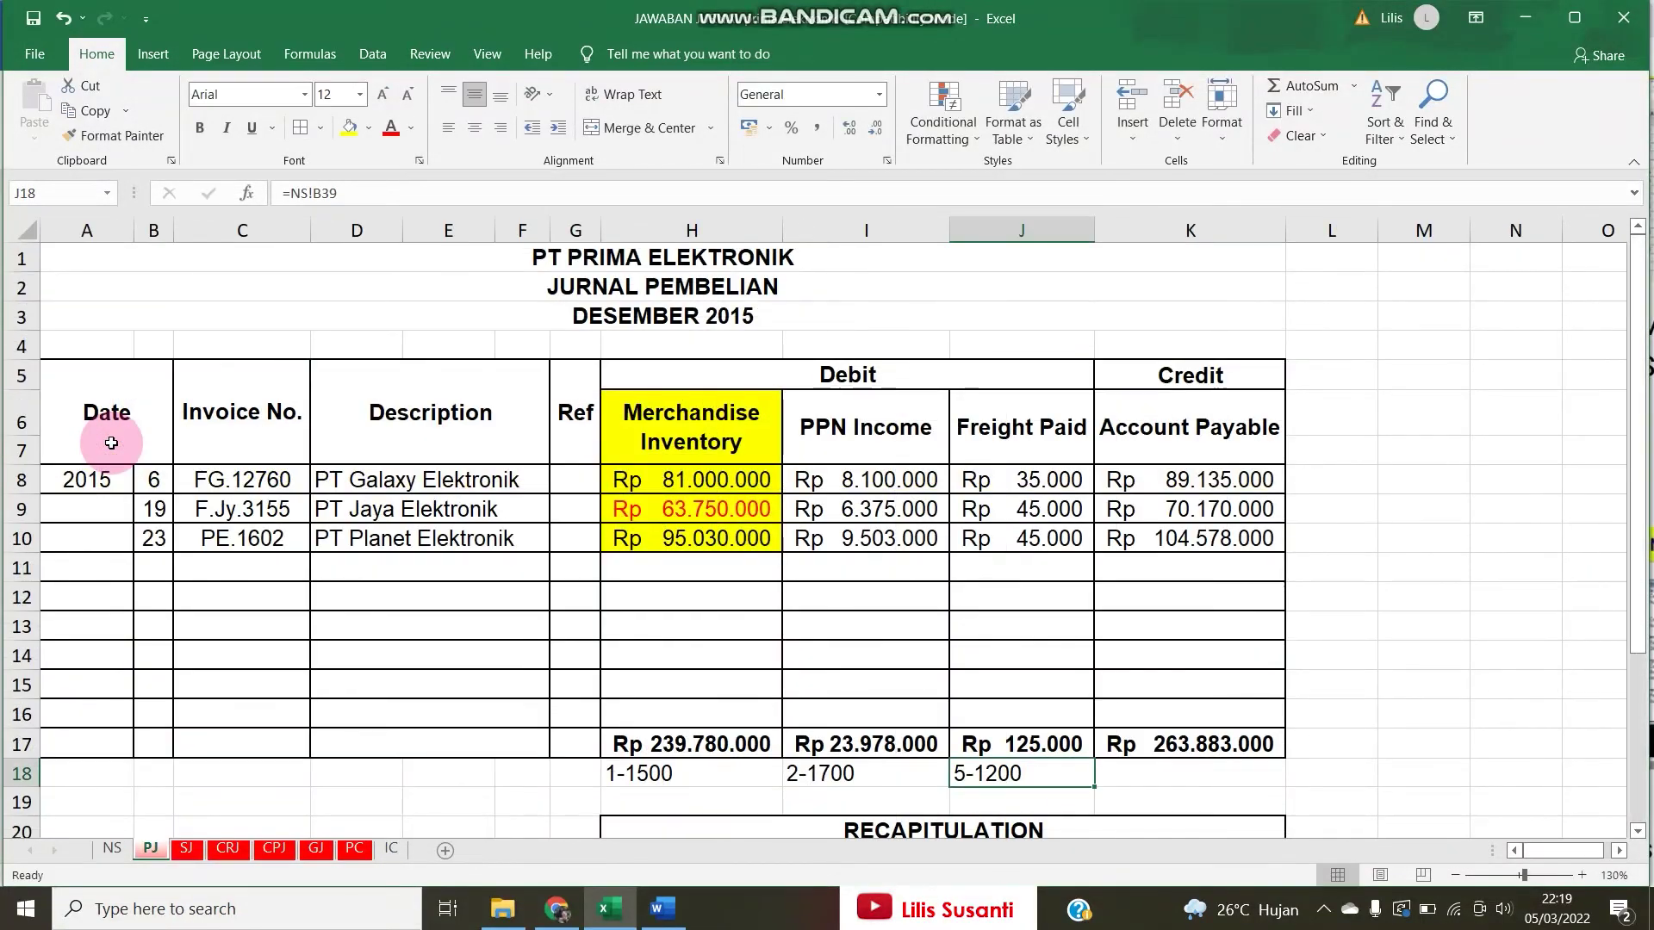
{"action": "key", "text": "Right"}
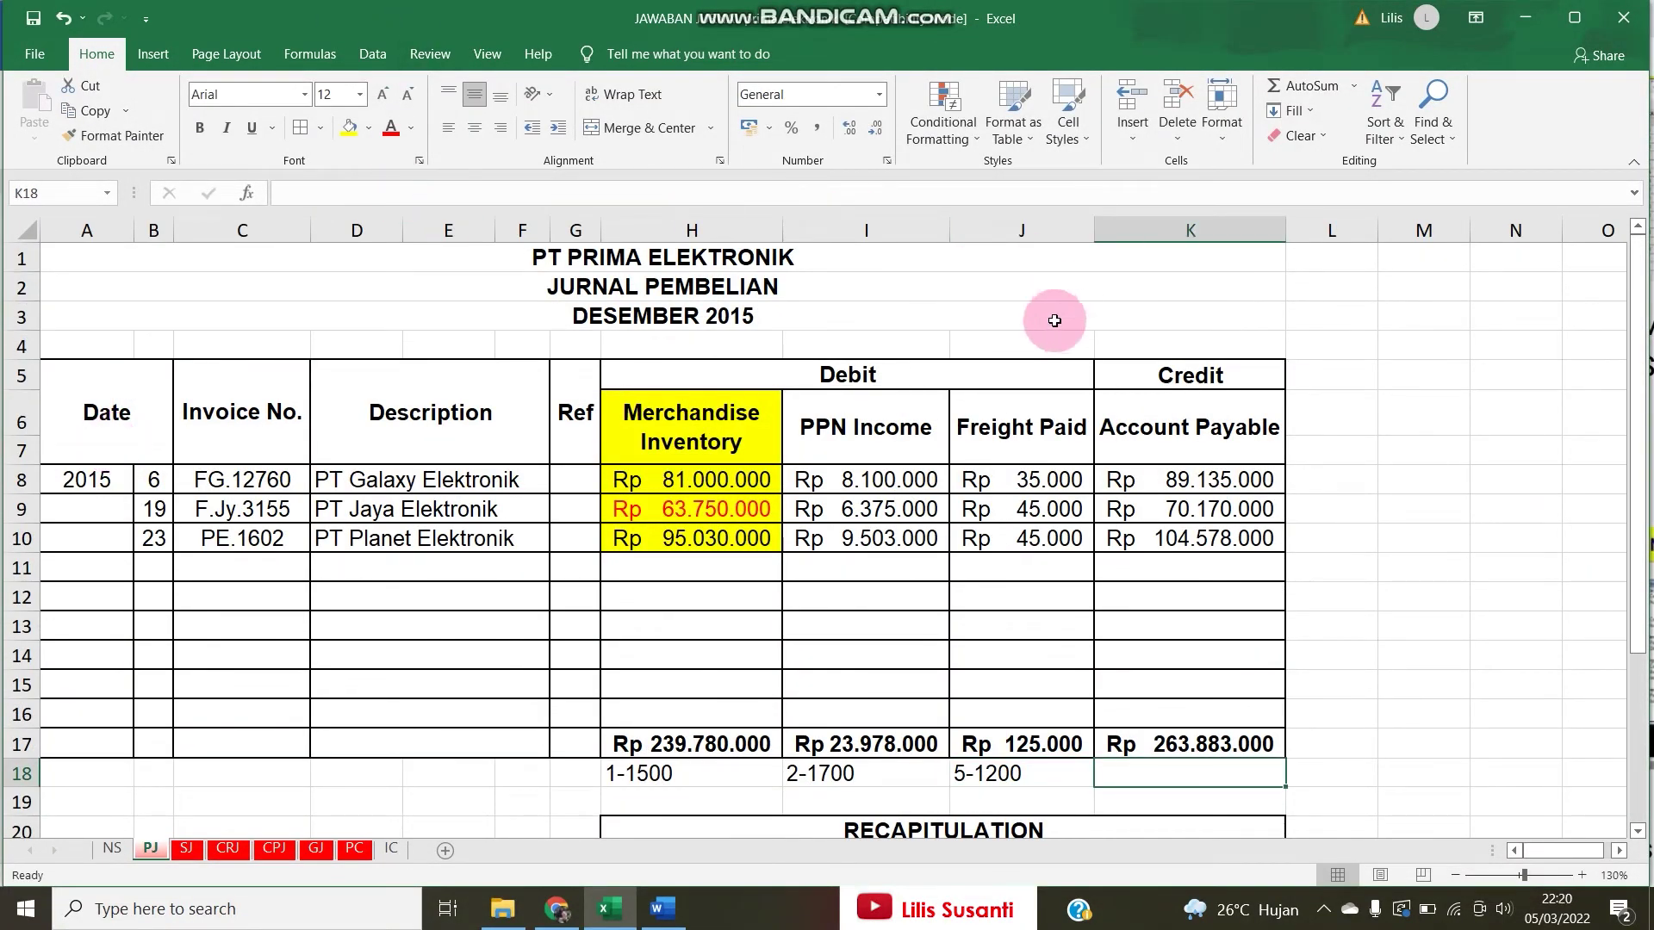
Replace the purchase journal's Freight Paid heading with the account name Freight In, copied from the NS sheet.
{"action": "left_click", "coordinate": [113, 849]}
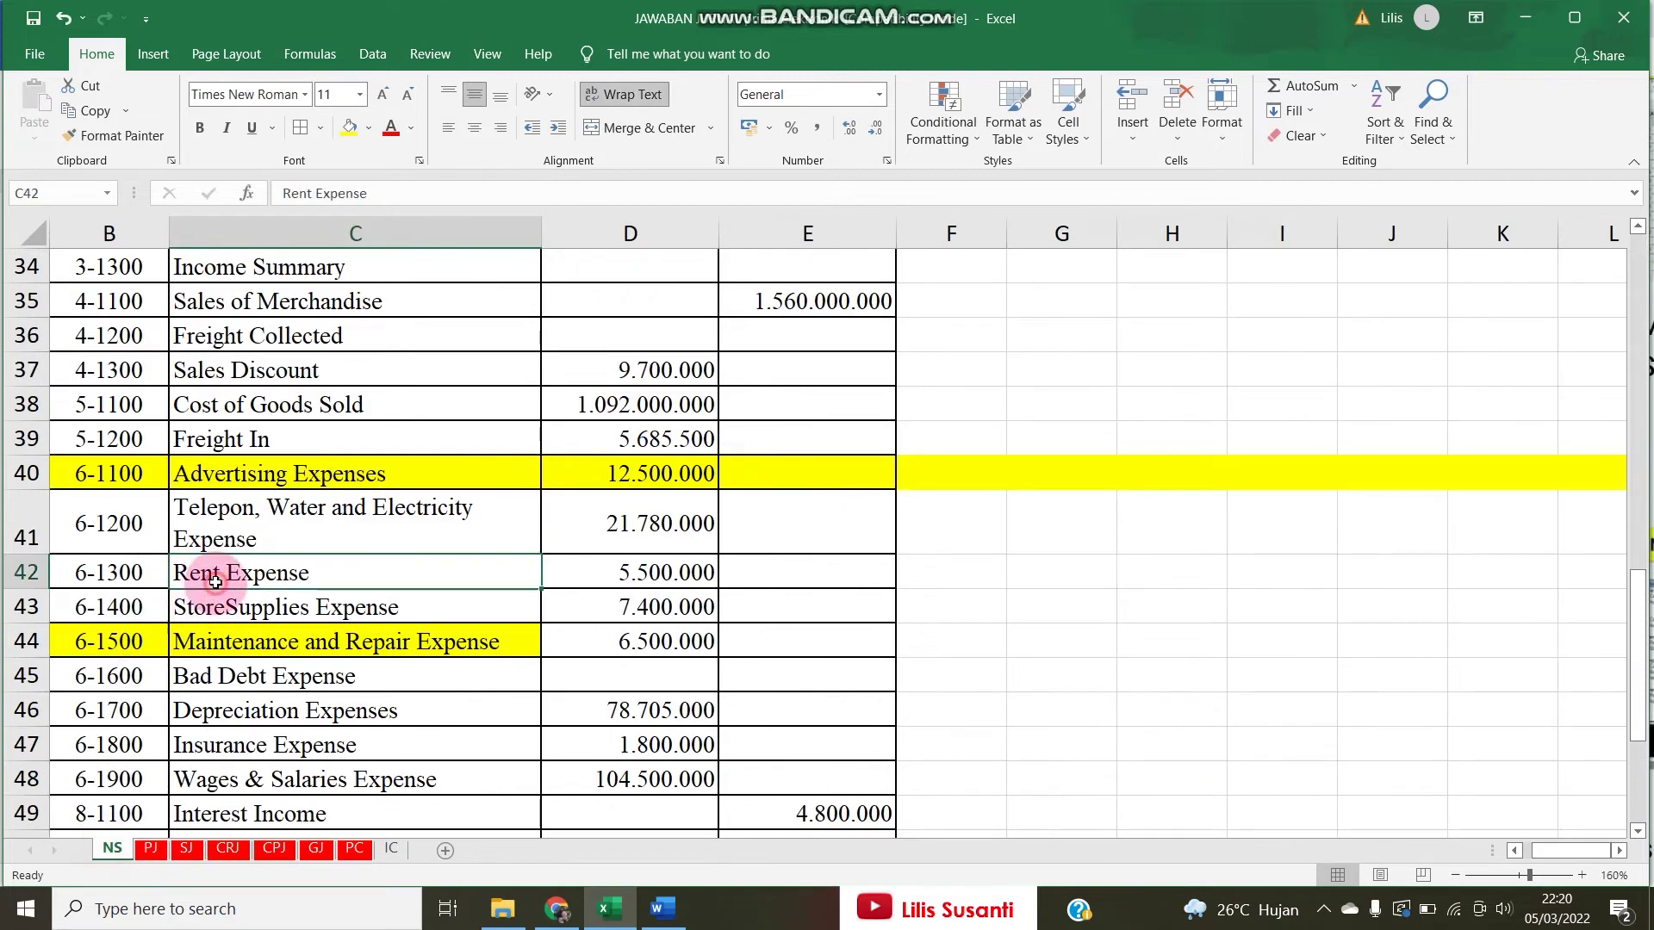
{"action": "double_click", "coordinate": [185, 433]}
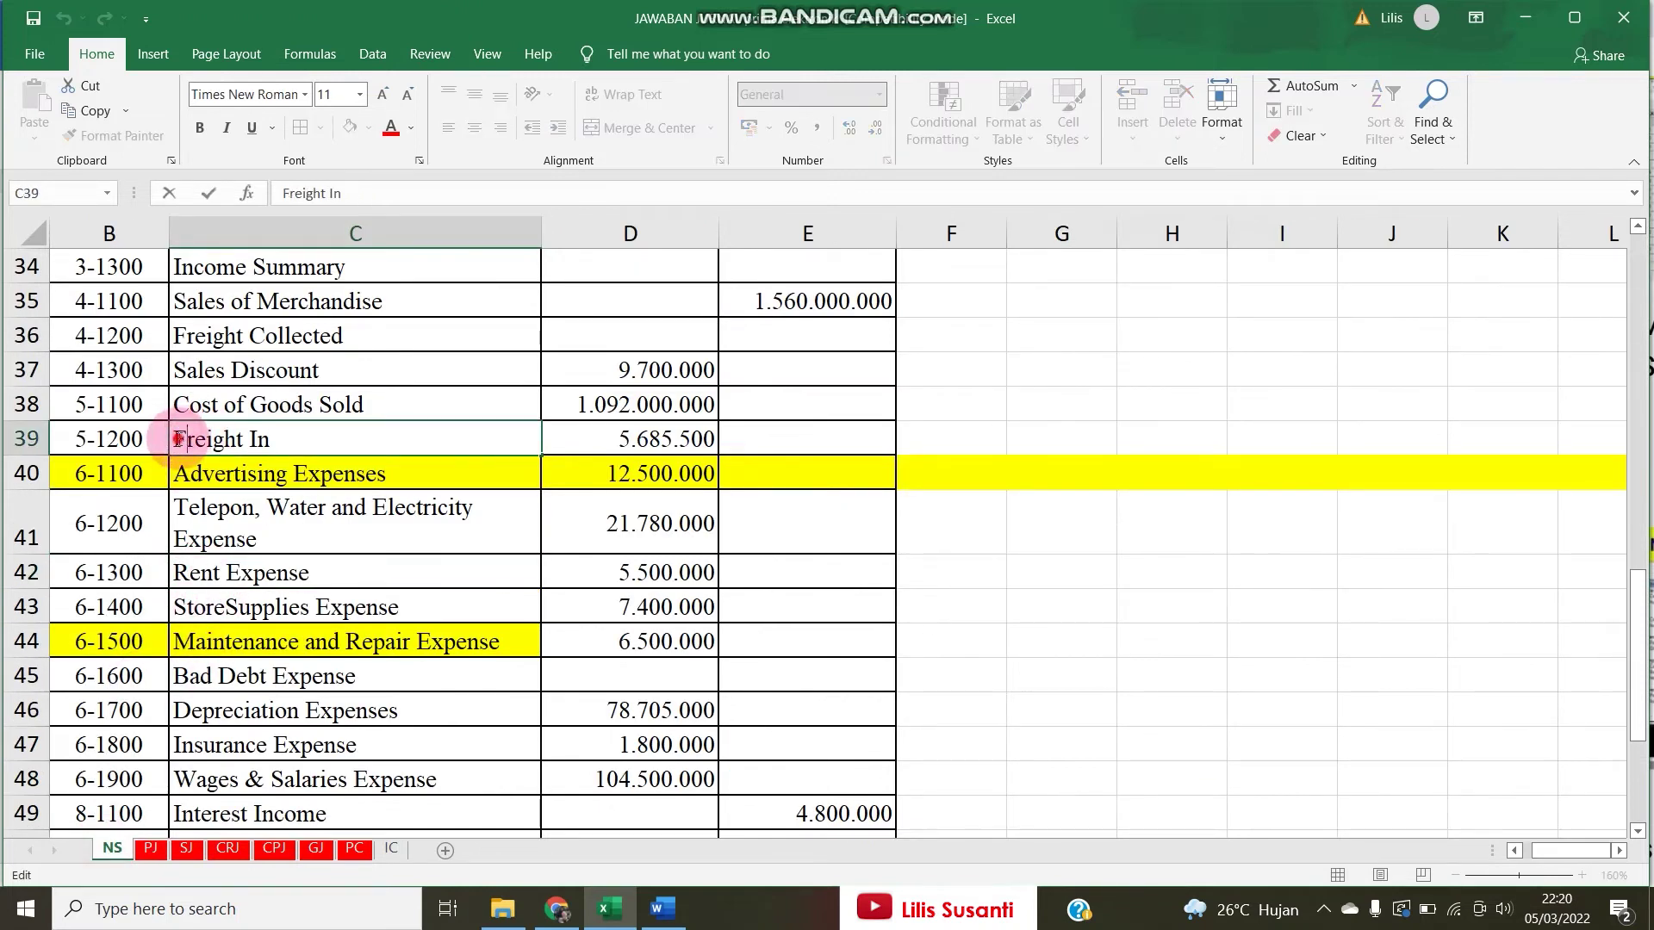
{"action": "left_click_drag", "start_coordinate": [185, 435], "coordinate": [325, 440]}
{"action": "key", "text": "ctrl+c"}
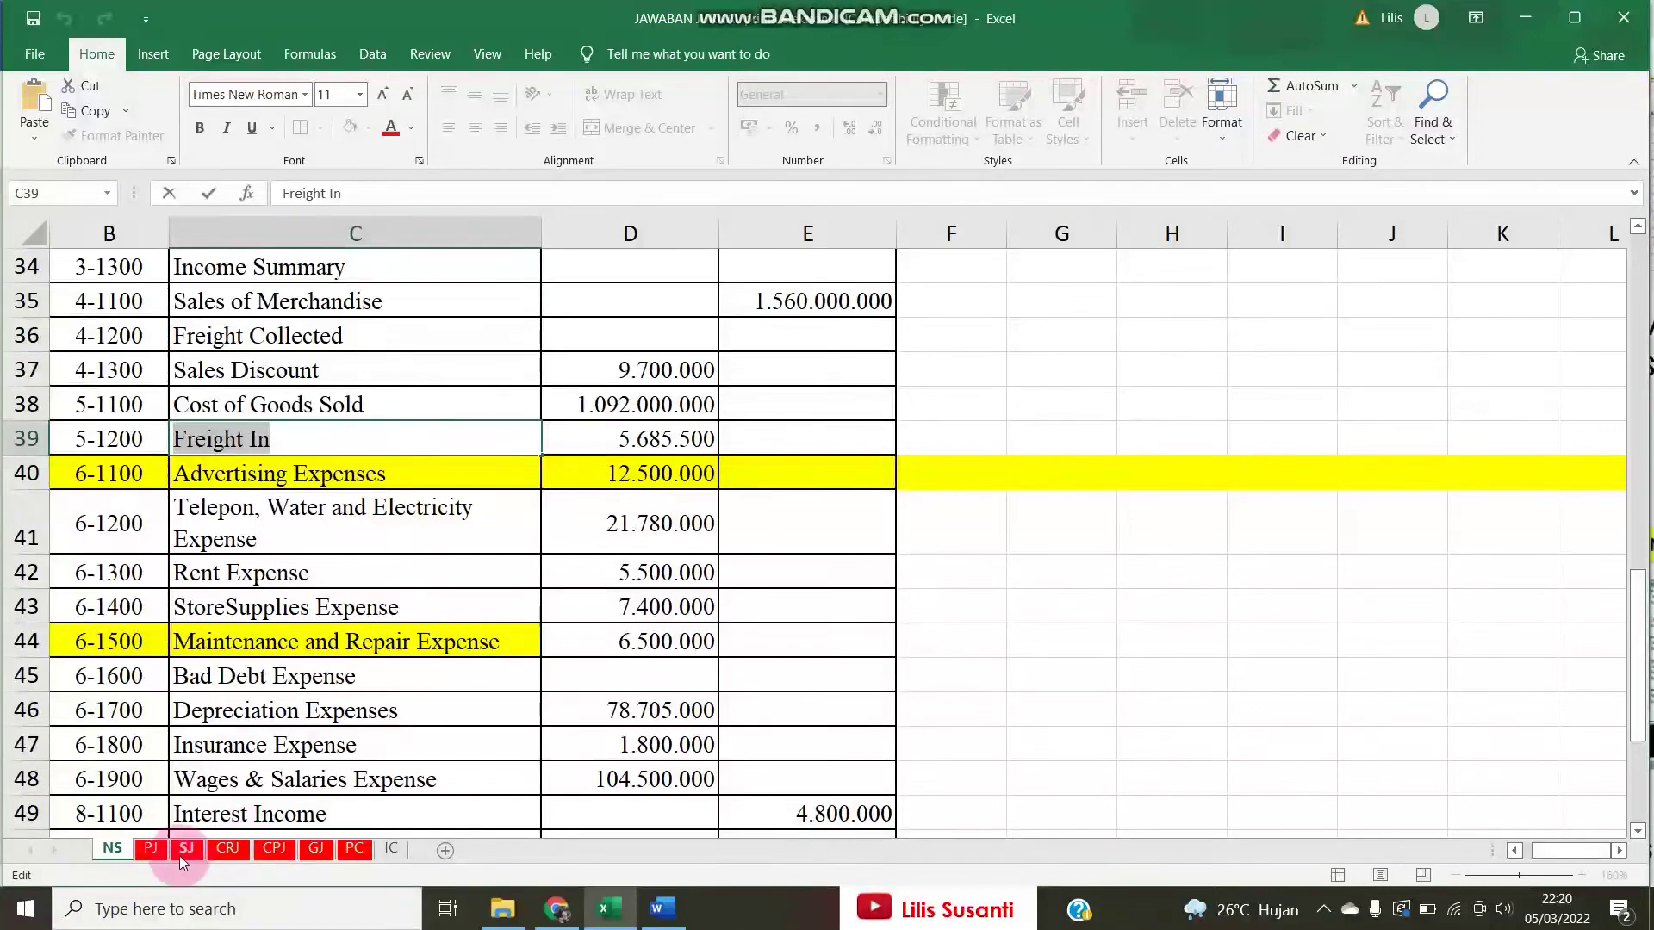
{"action": "left_click", "coordinate": [150, 851]}
{"action": "double_click", "coordinate": [976, 424]}
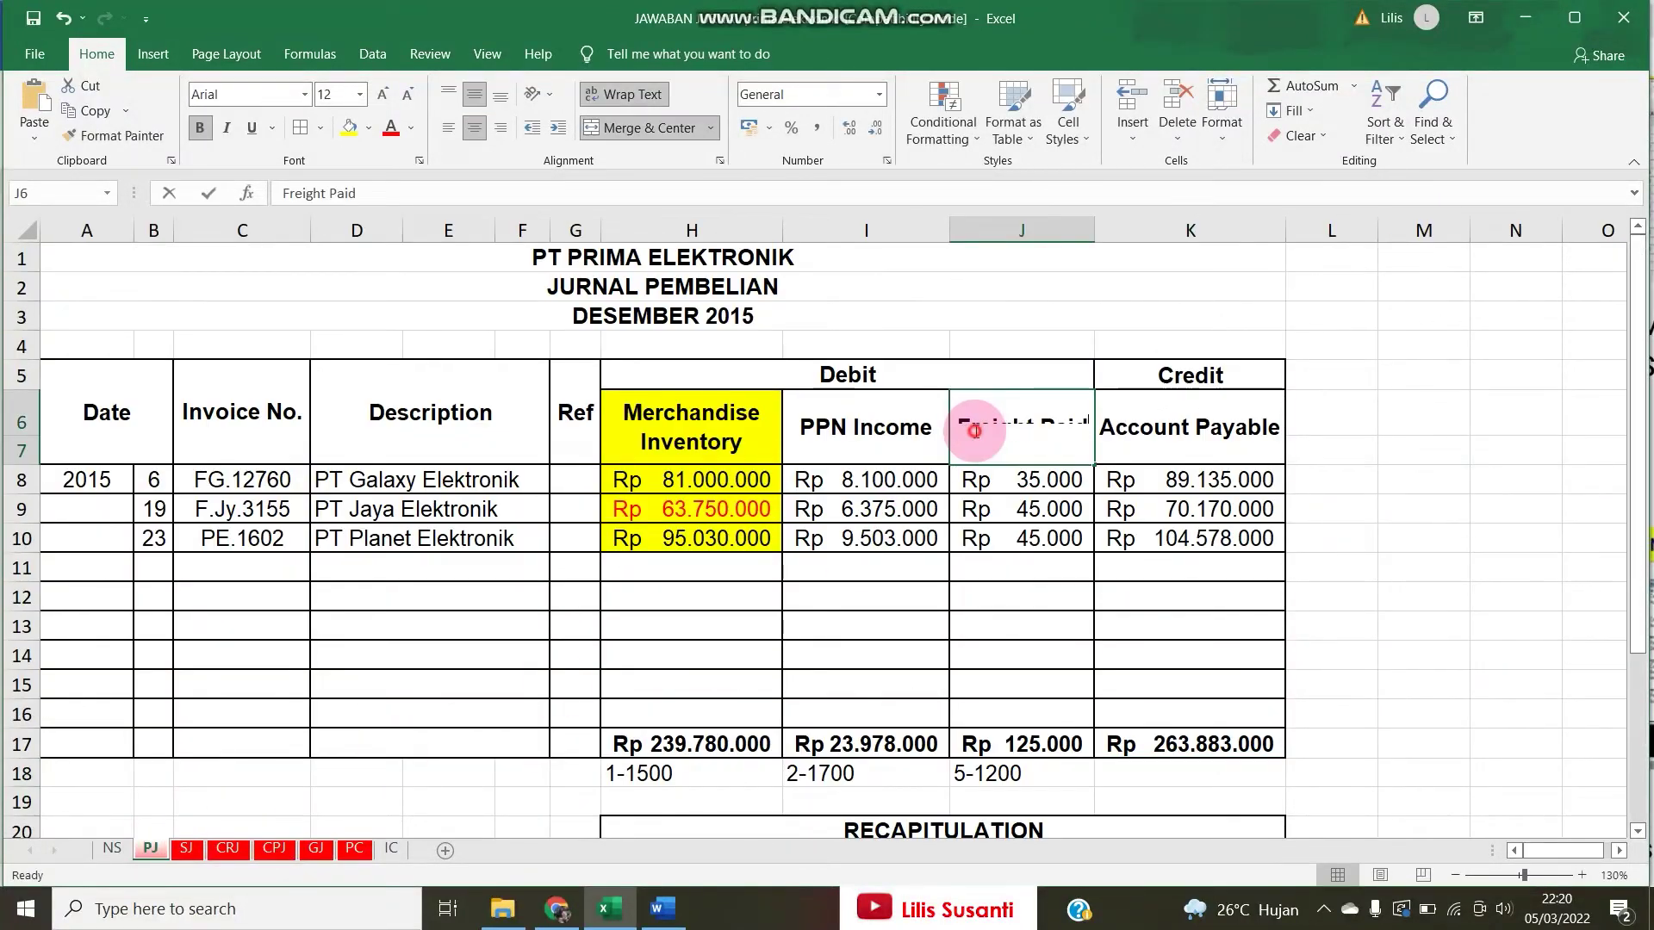
{"action": "left_click_drag", "start_coordinate": [976, 423], "coordinate": [1129, 419]}
{"action": "key", "text": "ctrl+v"}
{"action": "left_click", "coordinate": [1030, 545]}
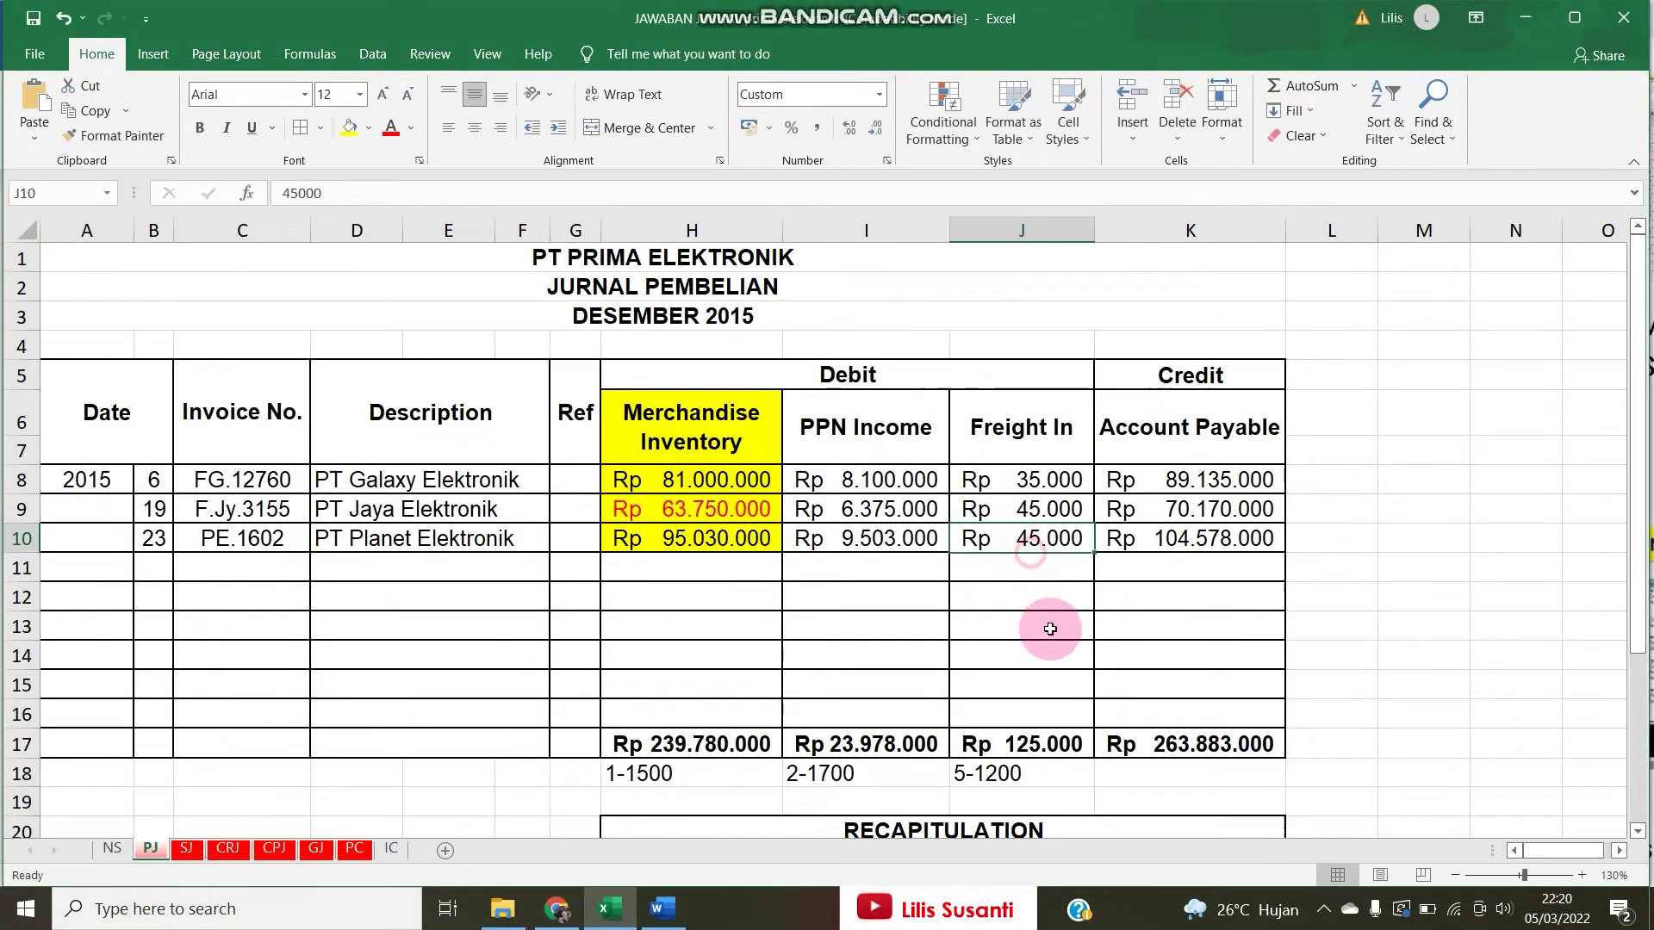
Enter the Accounts Payable account number, 2-1200, in K18 below the total as a reference to NS cell B24.
{"action": "left_click", "coordinate": [1162, 772]}
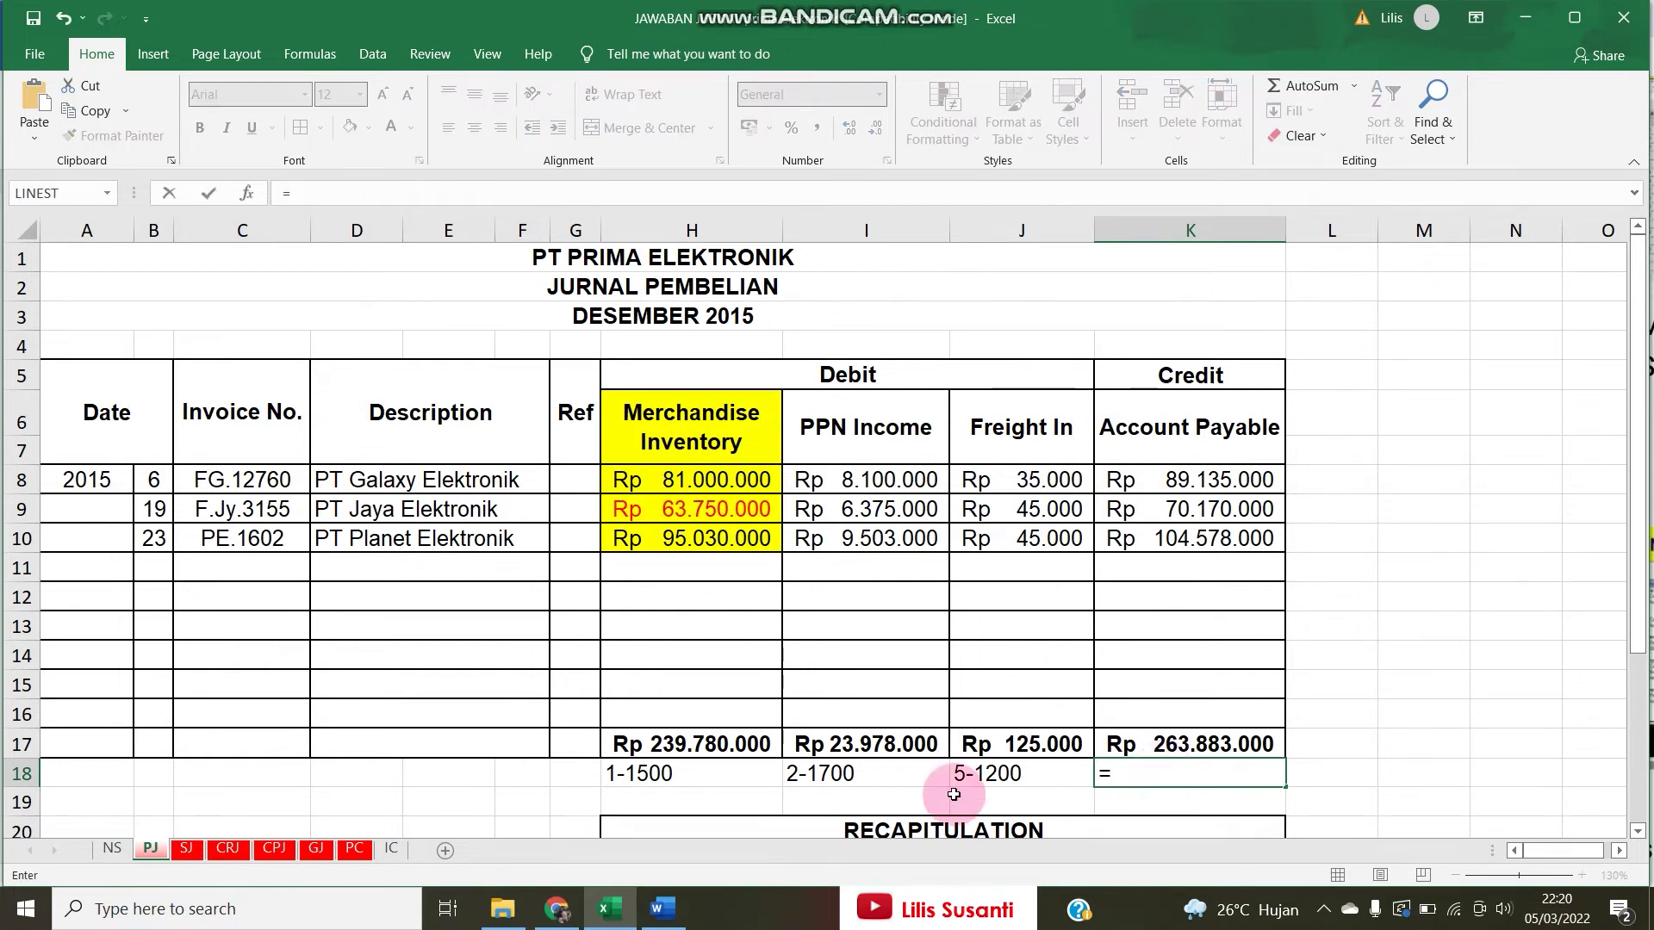
{"action": "left_click", "coordinate": [112, 850]}
{"action": "scroll", "coordinate": [197, 552], "scroll_direction": "up", "scroll_amount": 7}
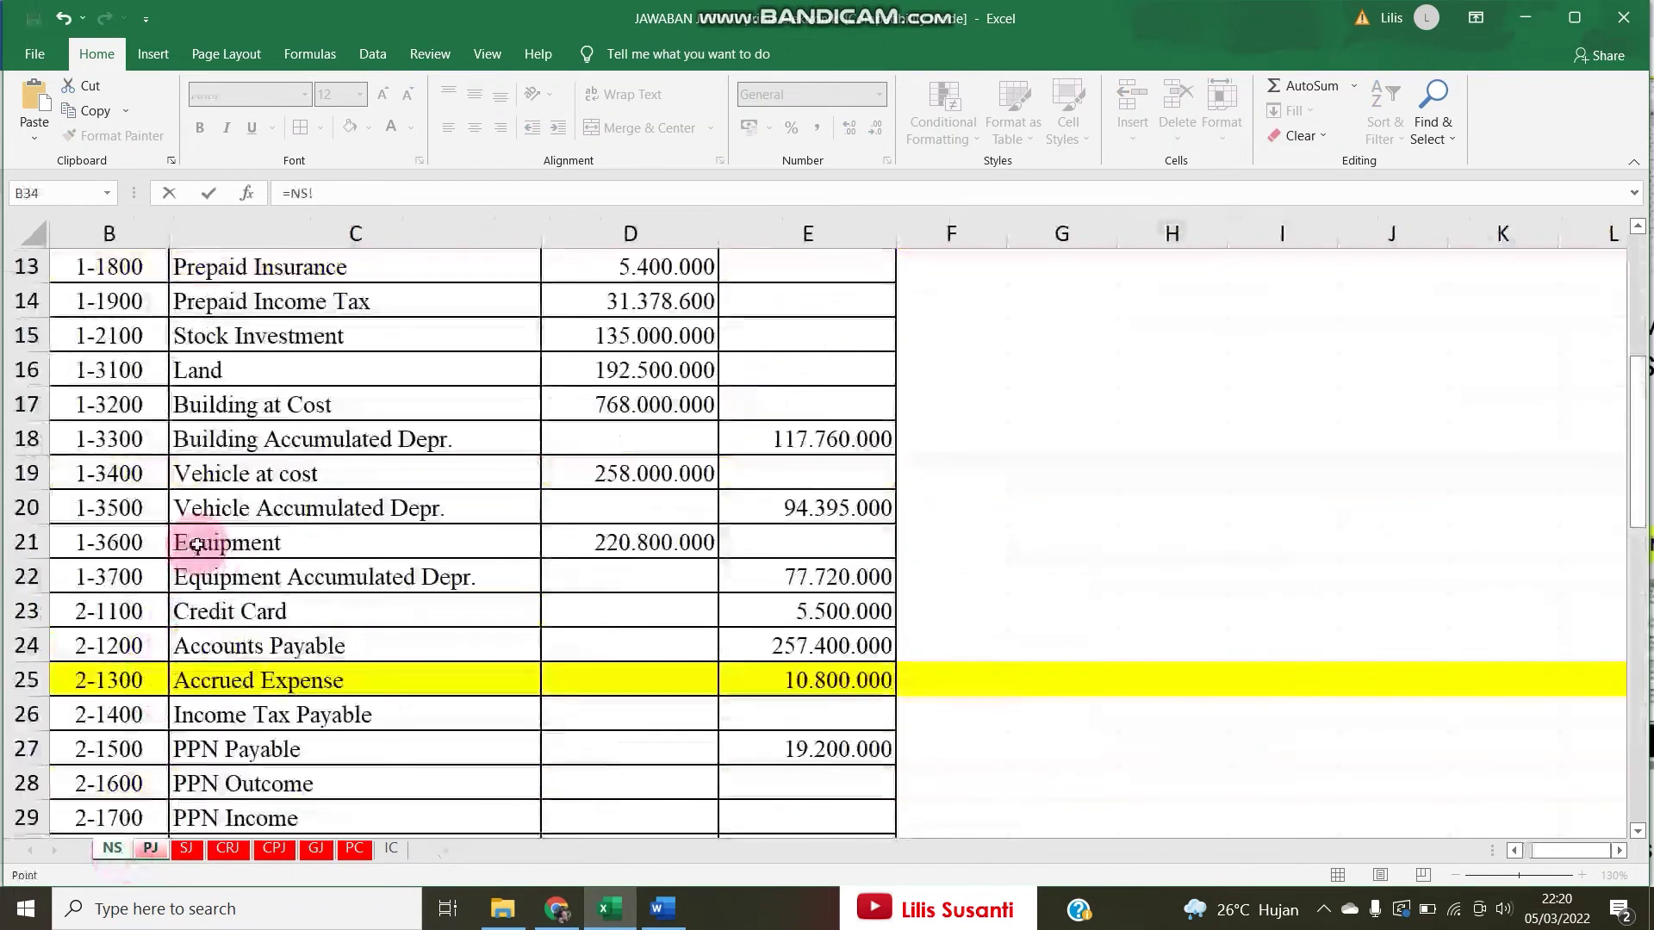
{"action": "left_click", "coordinate": [101, 644]}
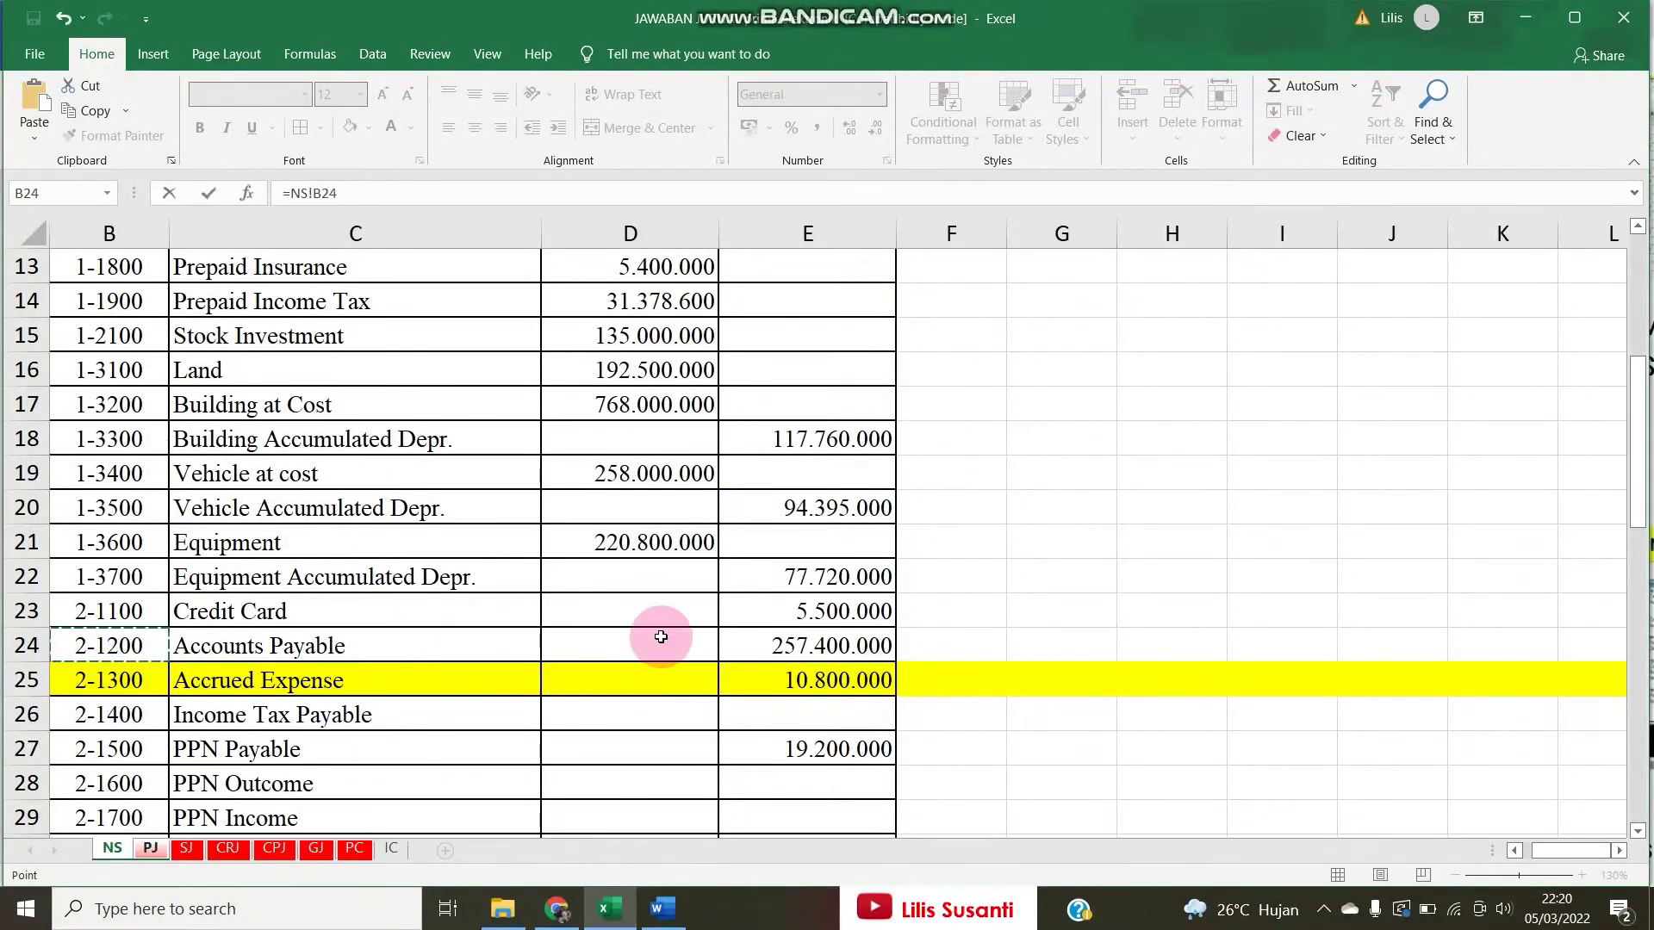
{"action": "key", "text": "Return"}
{"action": "key", "text": "Down"}
{"action": "key", "text": "Down"}
{"action": "key", "text": "Down"}
{"action": "key", "text": "Down"}
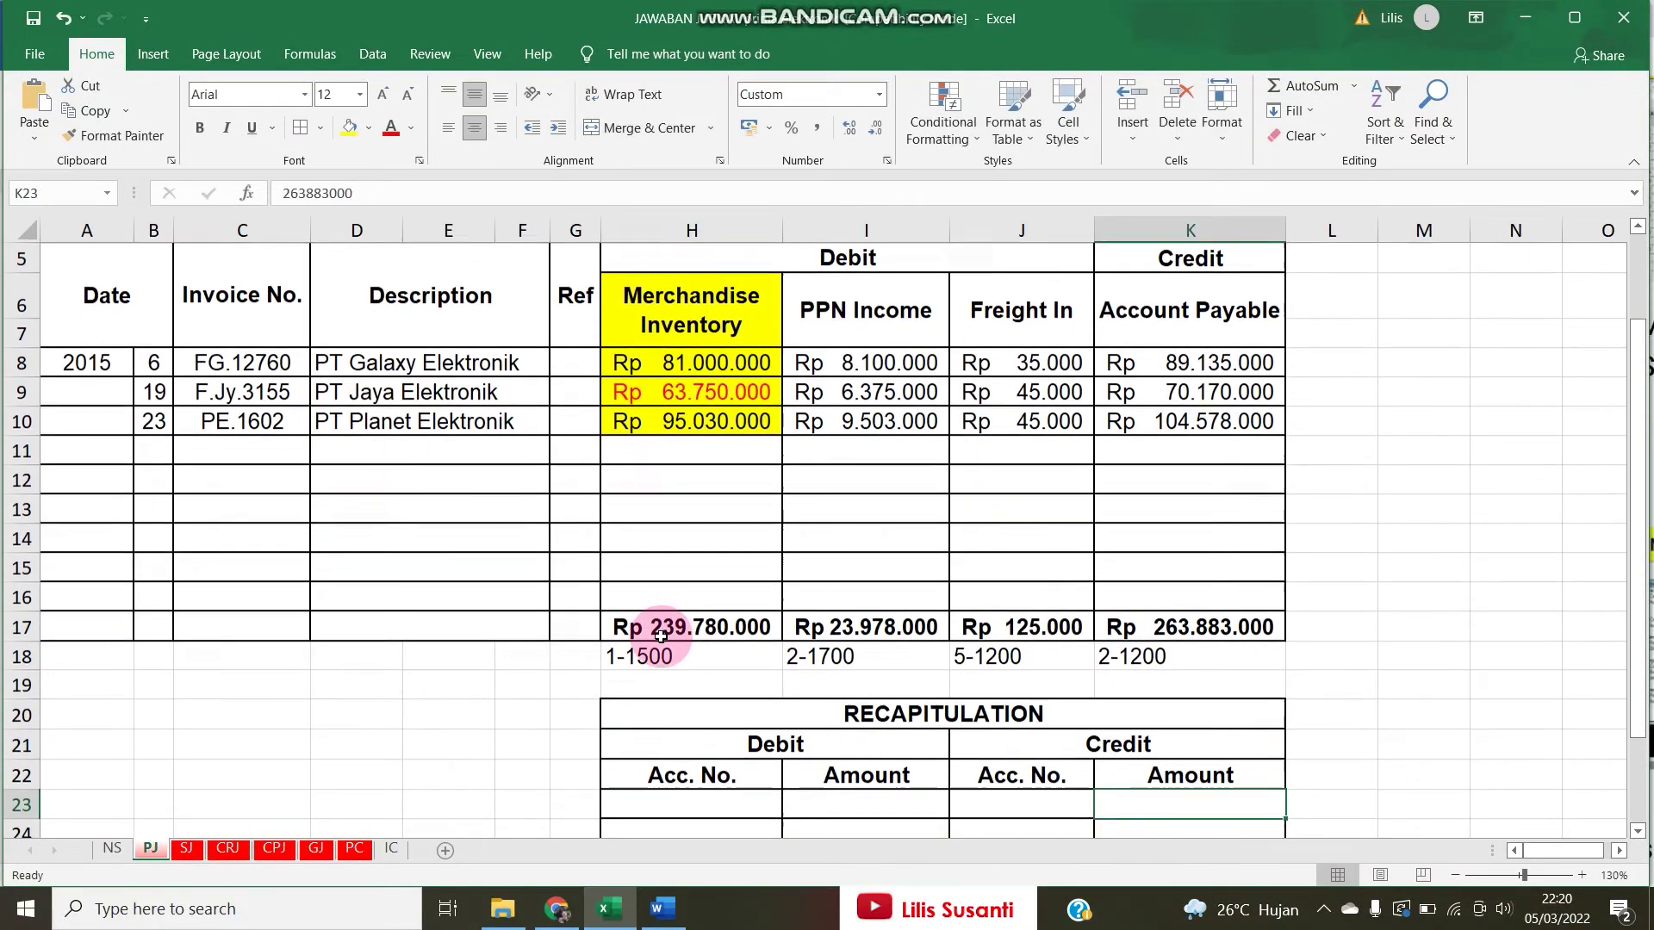
Centre the account numbers in row 18 below the purchase journal totals.
{"action": "left_click", "coordinate": [16, 658]}
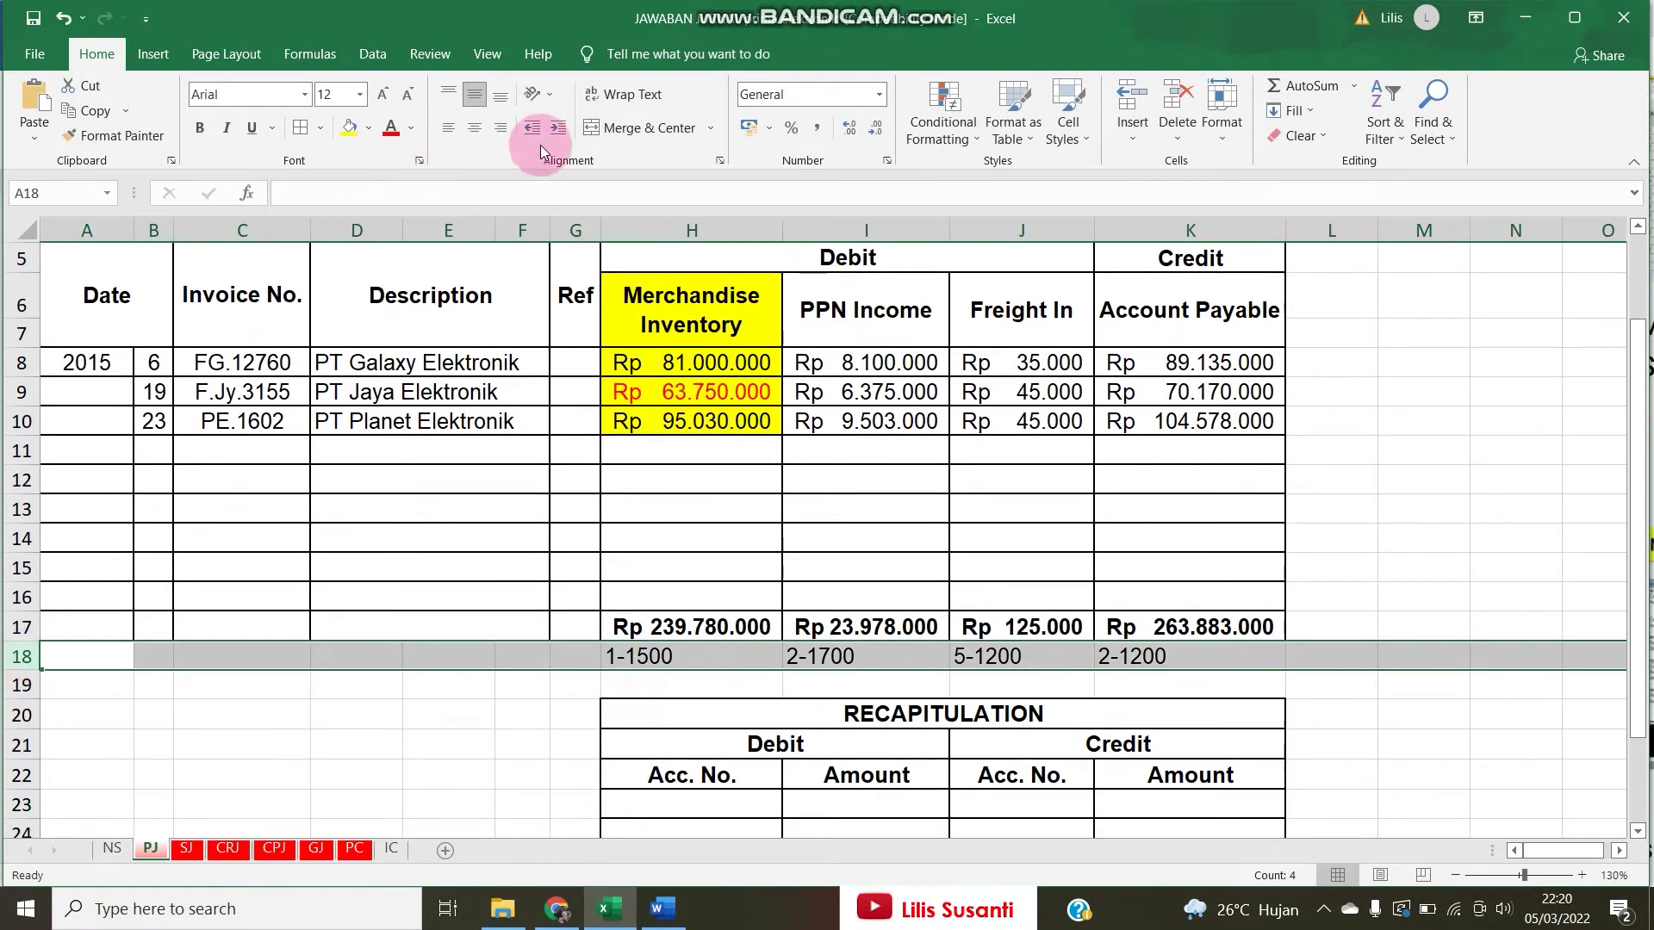
{"action": "left_click", "coordinate": [482, 133]}
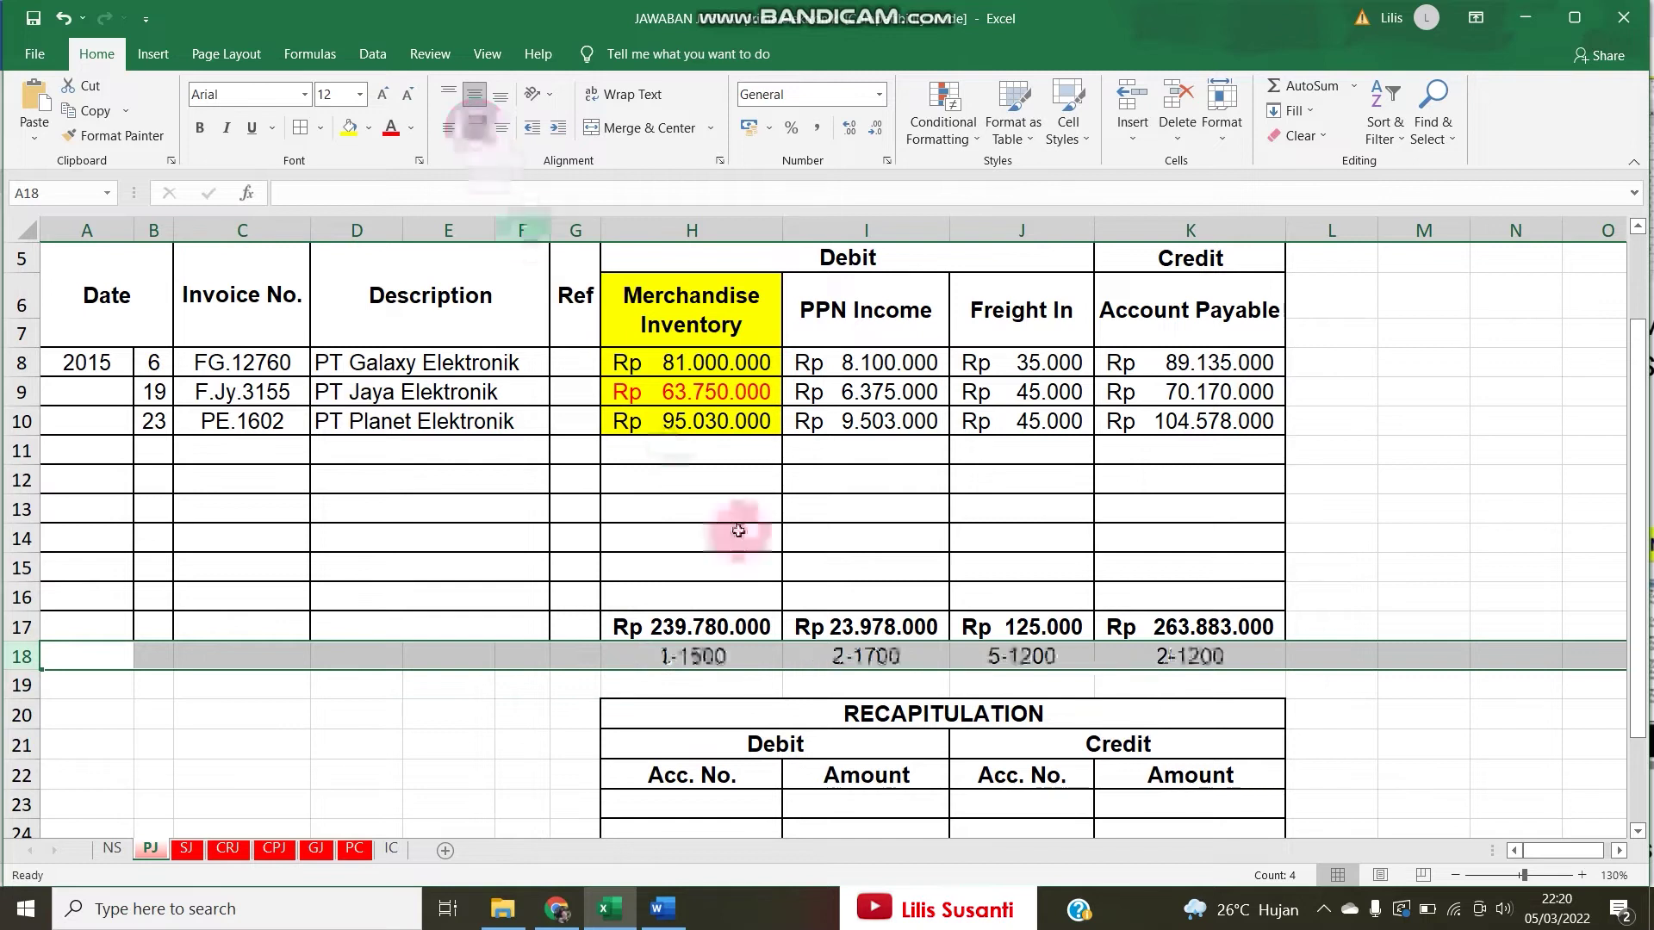
{"action": "left_click", "coordinate": [808, 686]}
Enter the first debit account number of the recapitulation in H23 as a reference to H18.
{"action": "left_click", "coordinate": [732, 812]}
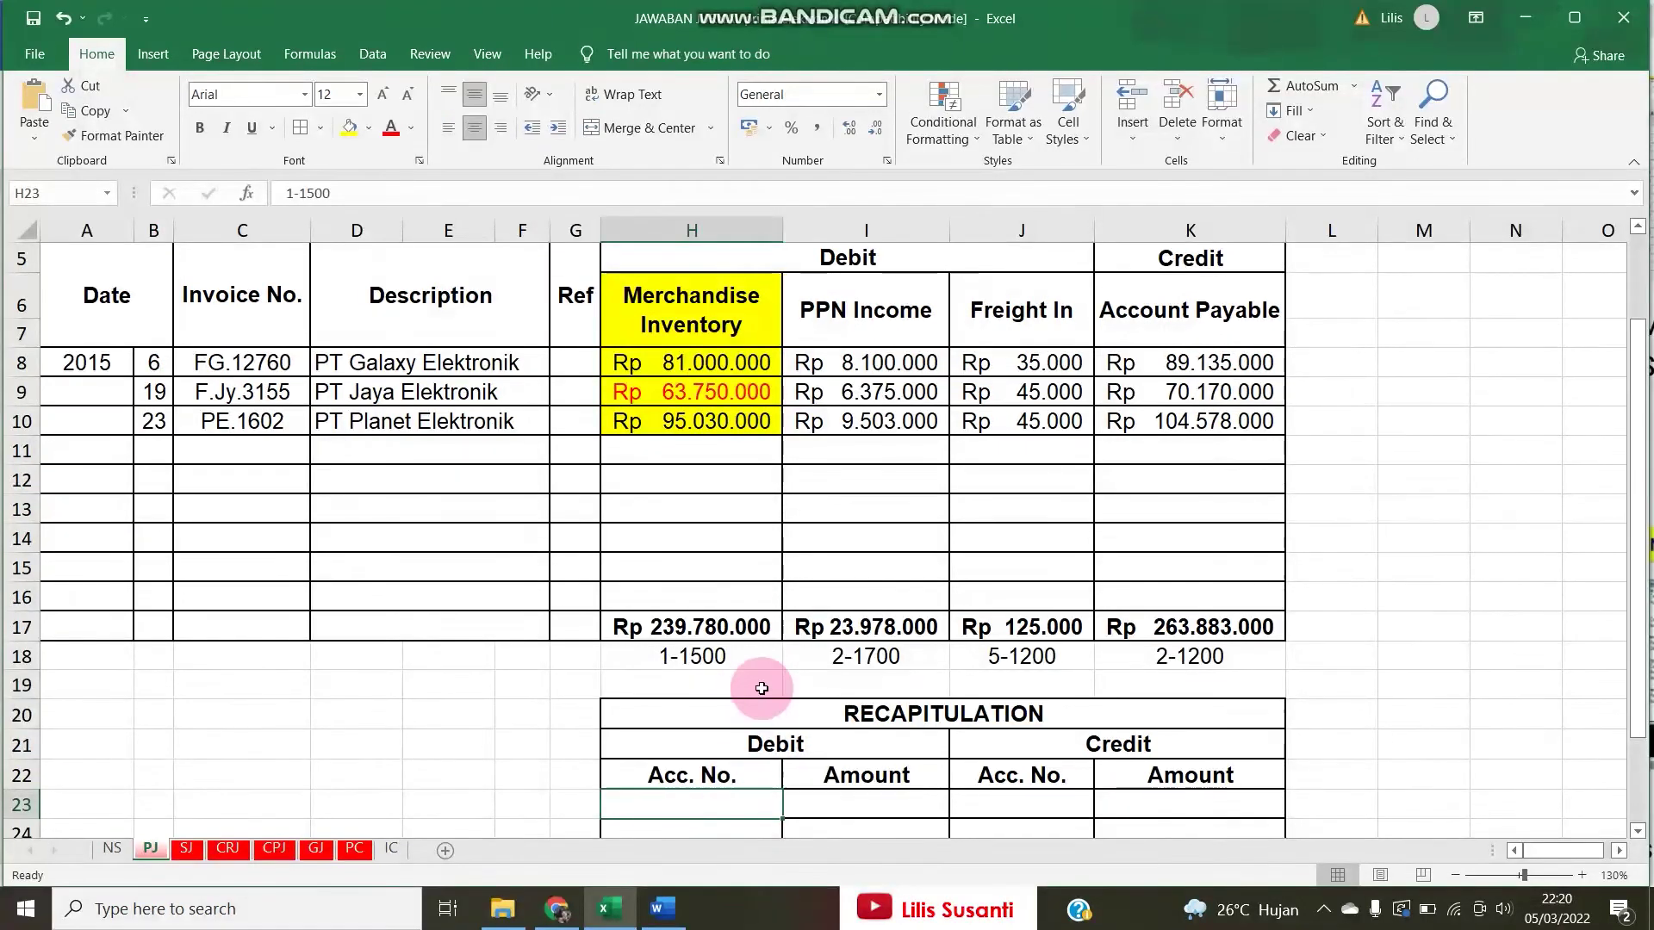
{"action": "type", "text": "="}
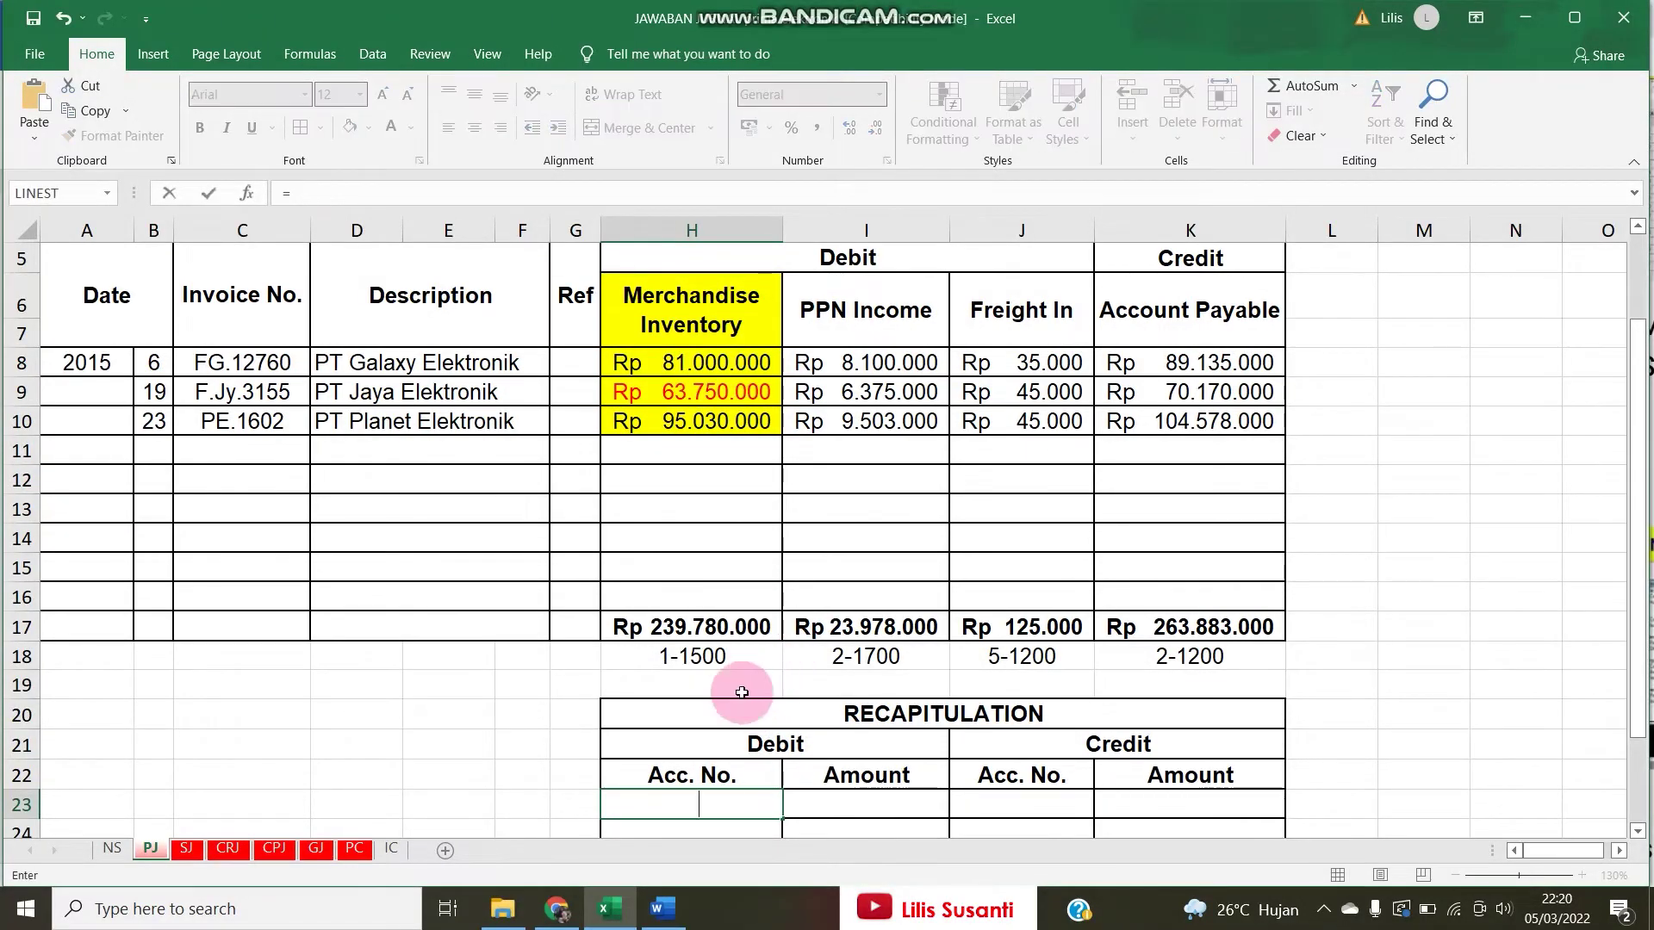
{"action": "left_click", "coordinate": [715, 655]}
{"action": "key", "text": "Return"}
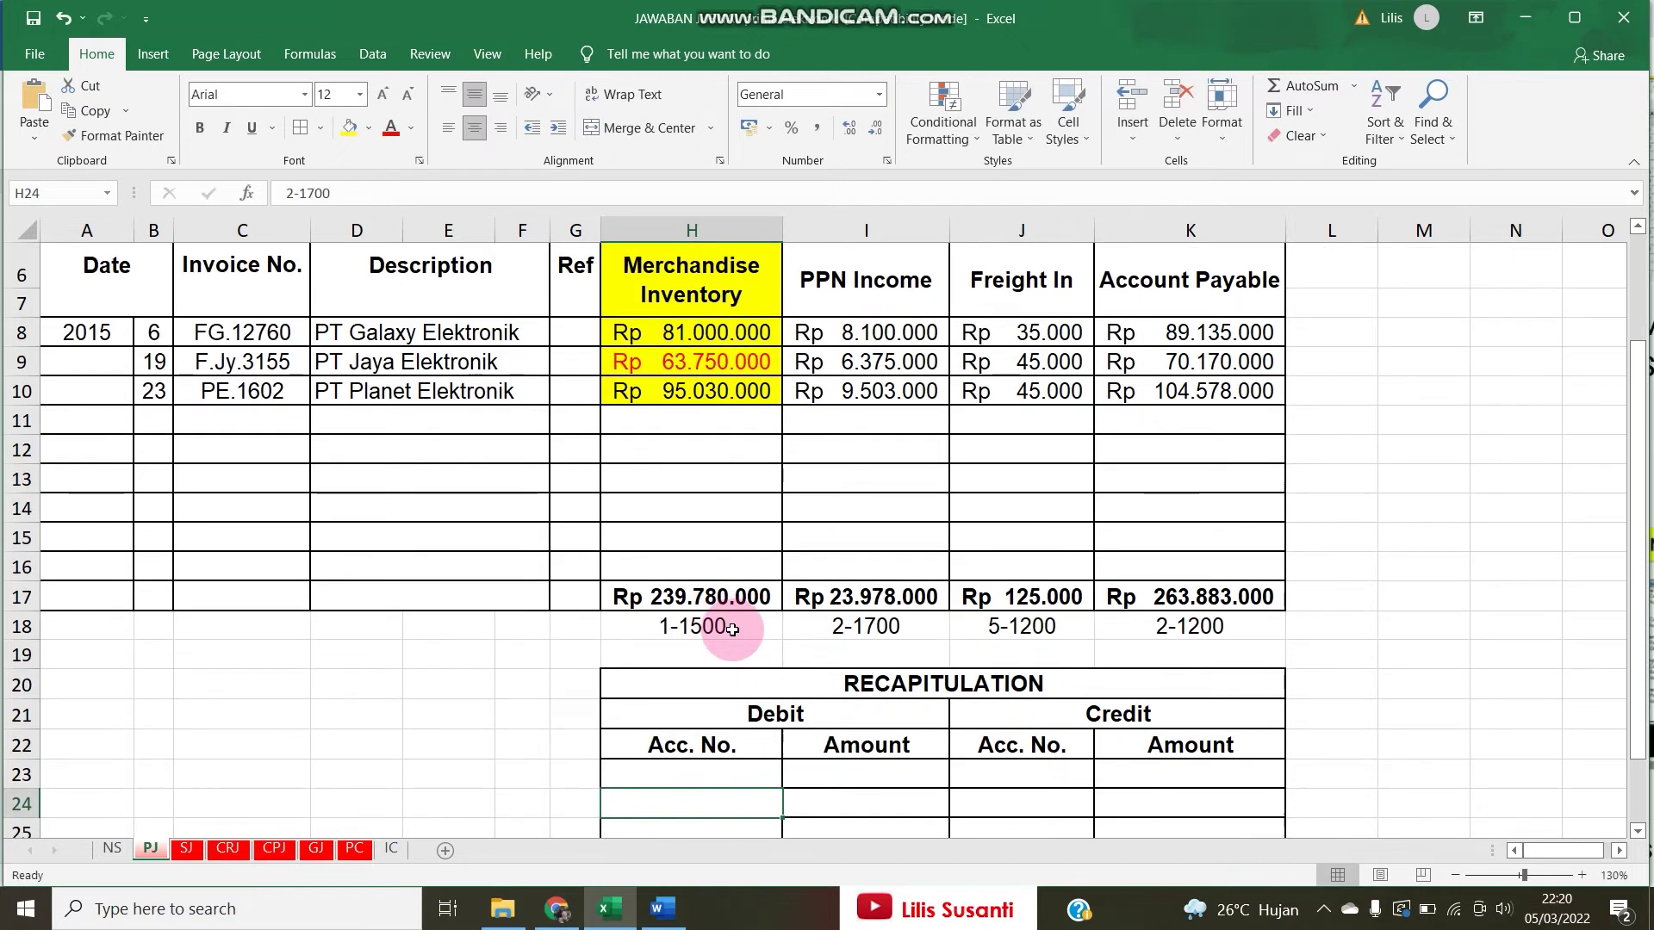
Set the font colour of recapitulation rows 23 and 24 to black.
{"action": "left_click_drag", "start_coordinate": [19, 775], "coordinate": [20, 807]}
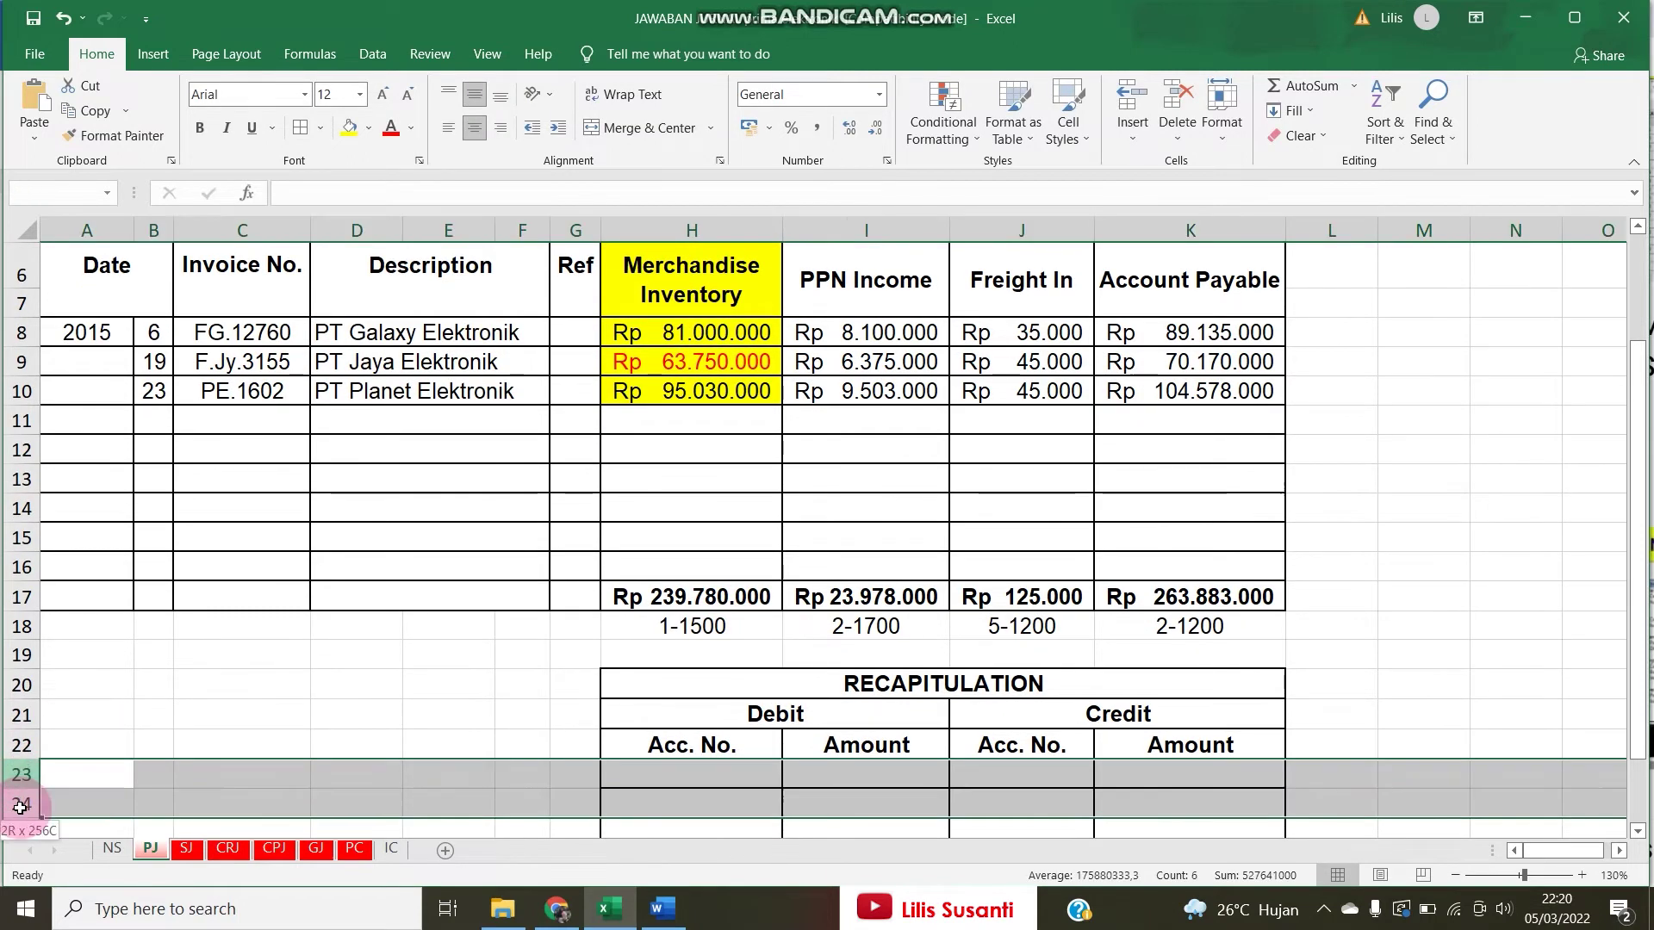
{"action": "left_click", "coordinate": [414, 141]}
{"action": "left_click", "coordinate": [410, 169]}
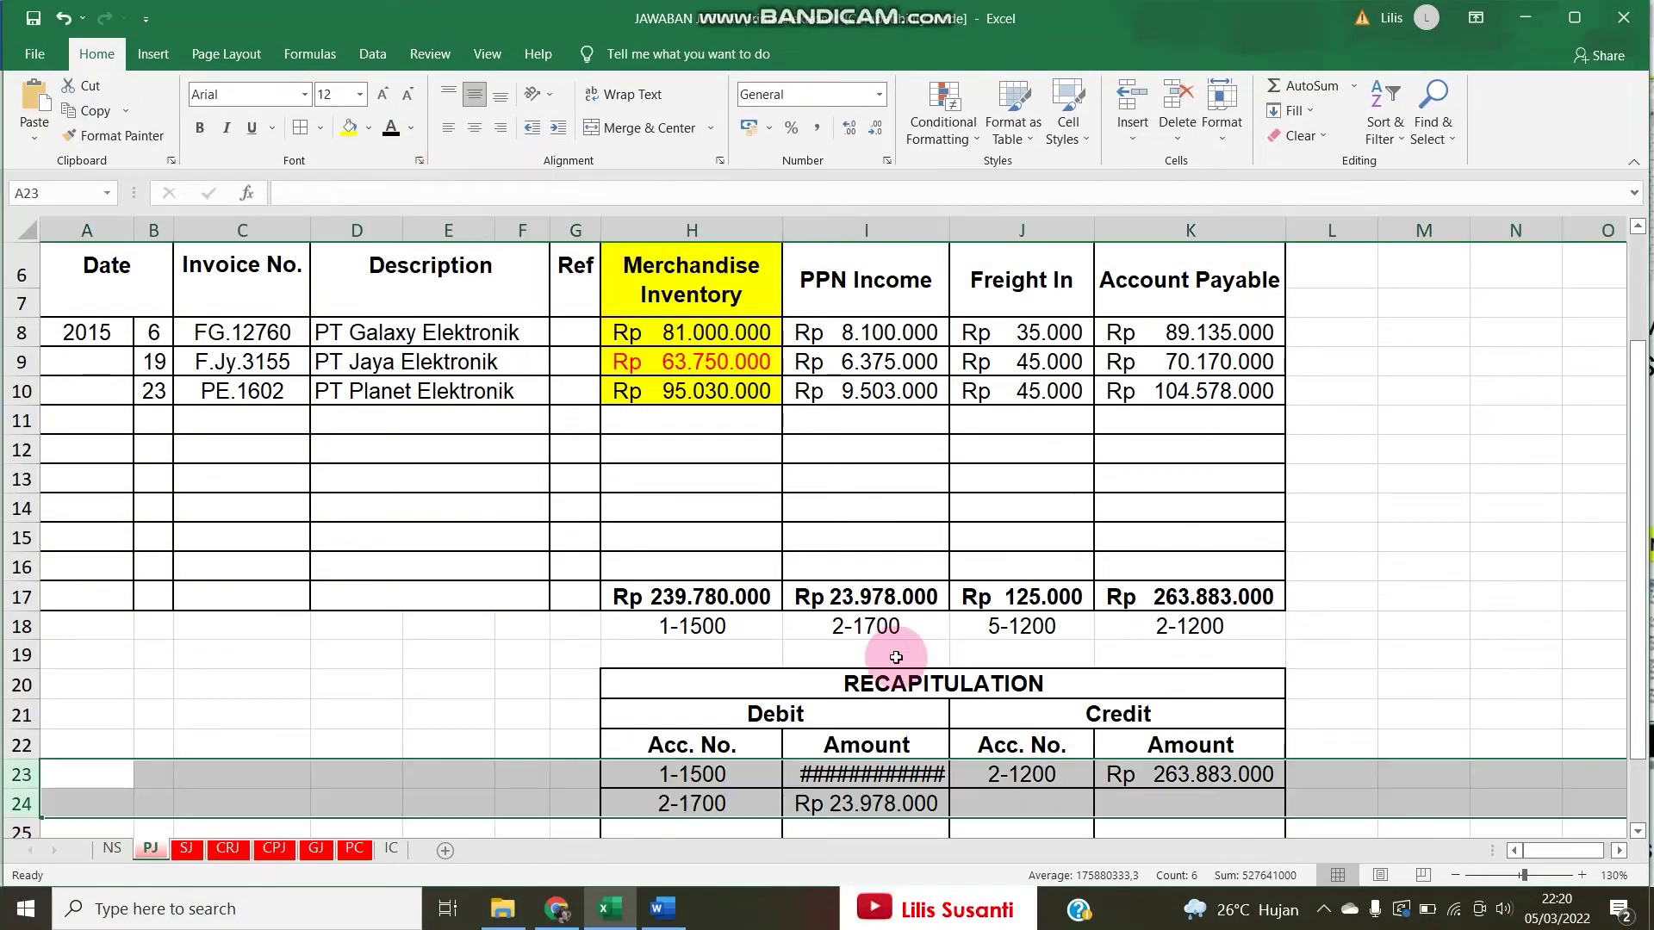
Autofit column I to its amounts and compare the recapitulation's first two debit amounts with the journal totals.
{"action": "left_click", "coordinate": [866, 774]}
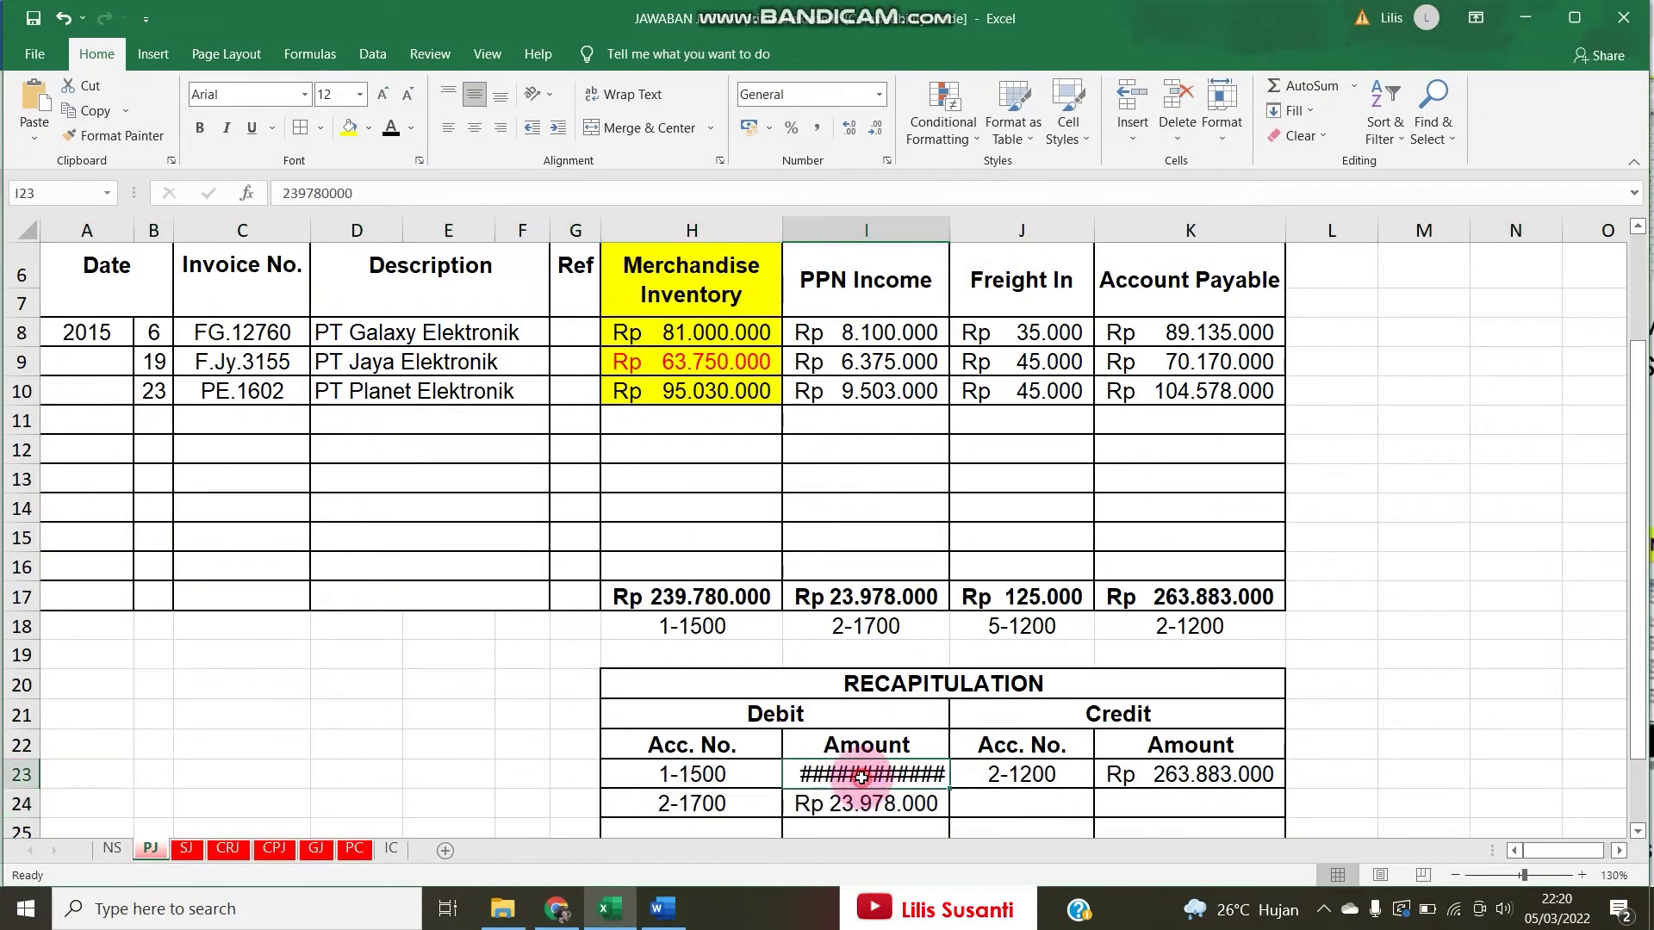
{"action": "double_click", "coordinate": [950, 231]}
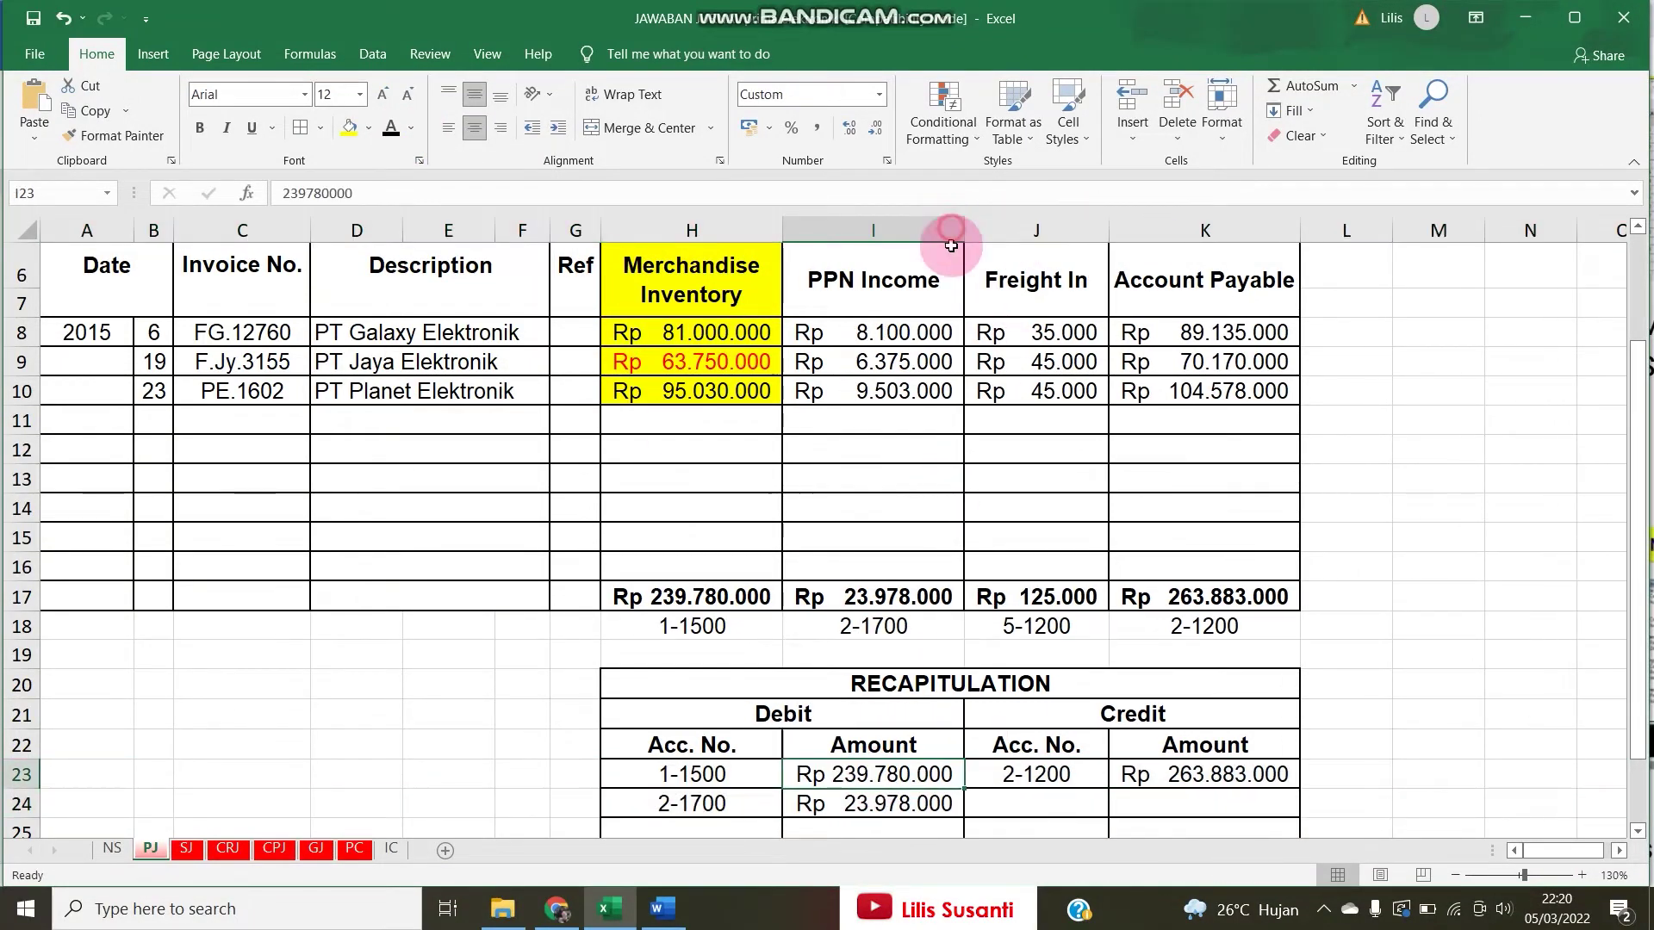
{"action": "left_click", "coordinate": [681, 594]}
{"action": "left_click", "coordinate": [848, 774]}
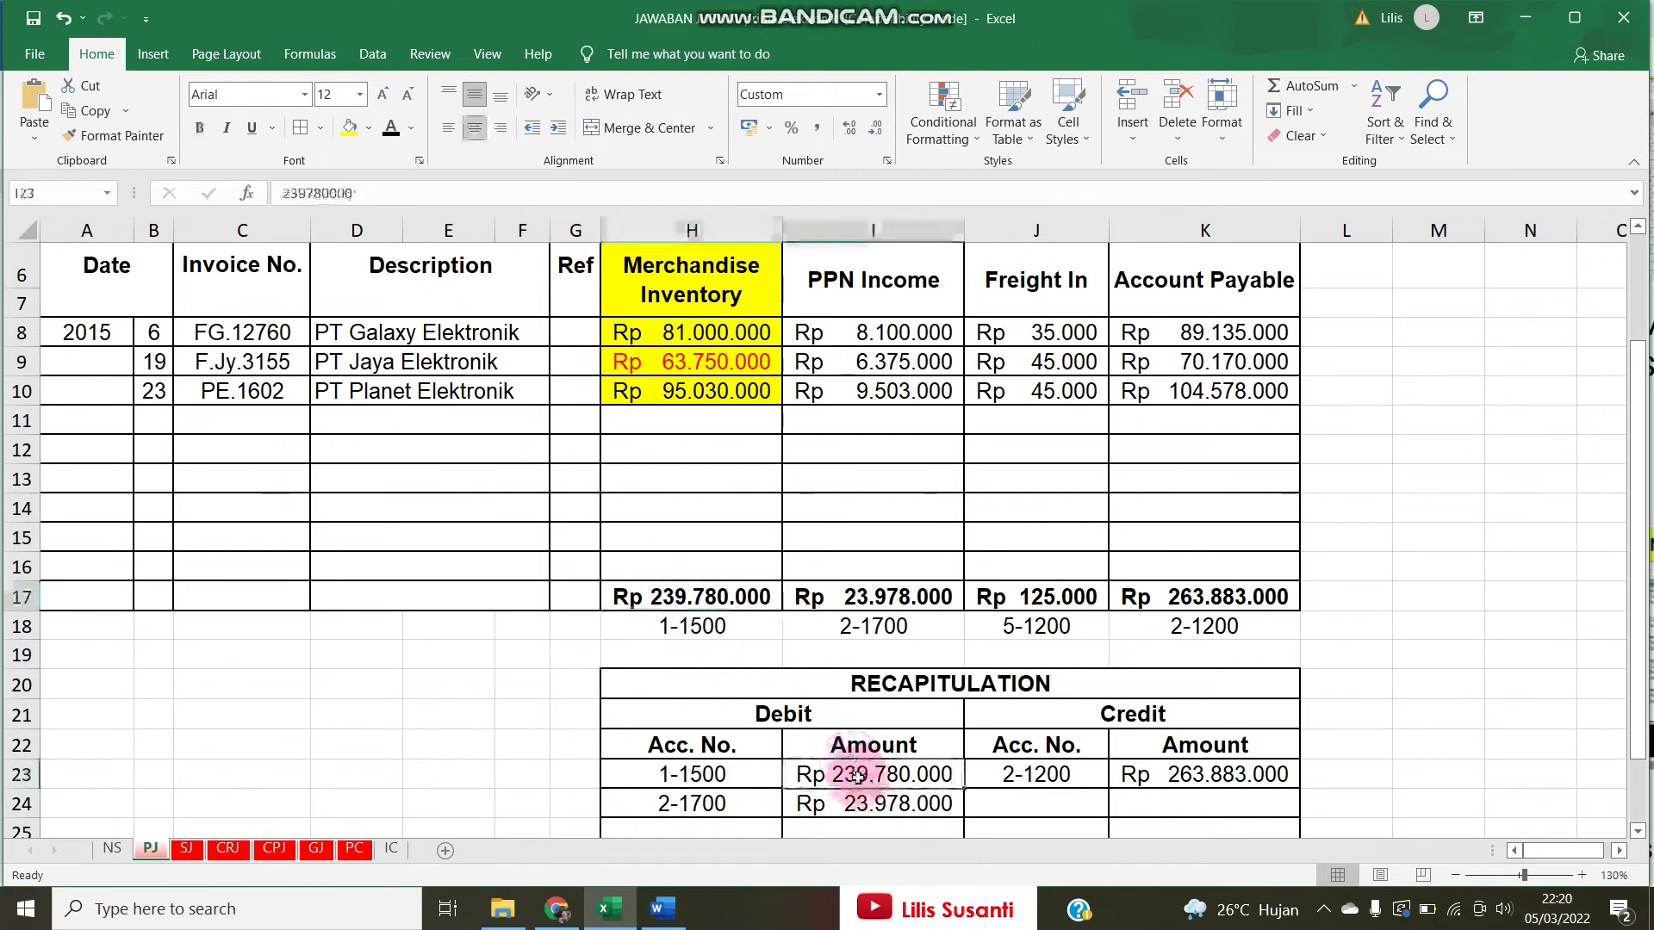
{"action": "left_click", "coordinate": [863, 804]}
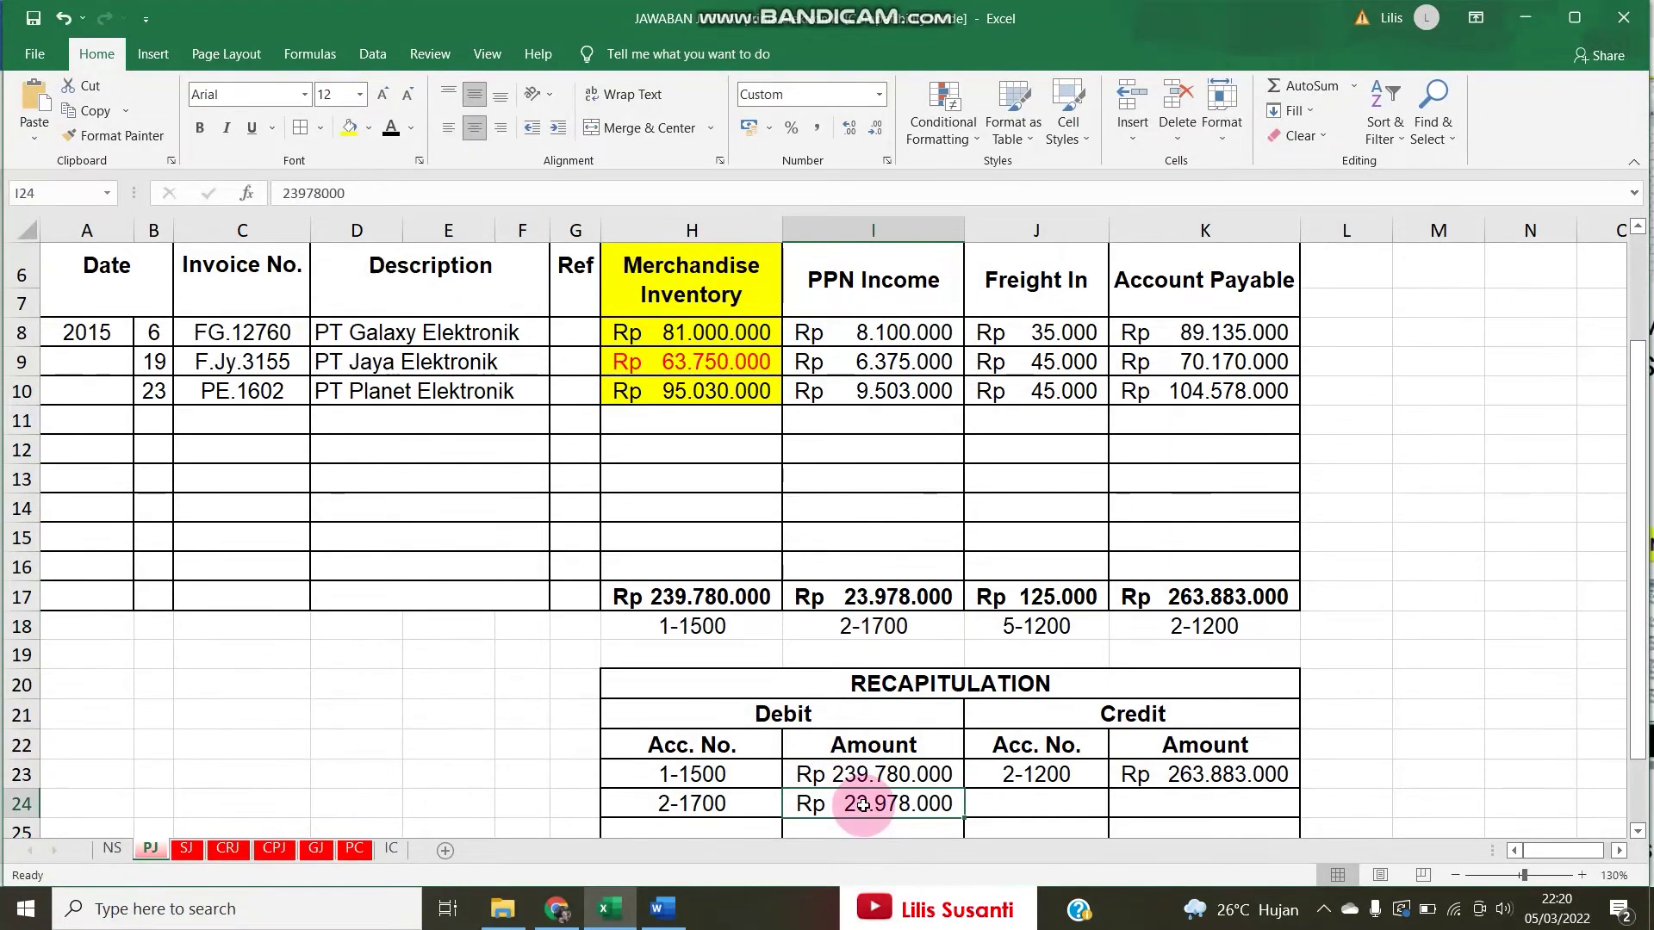
{"action": "scroll", "coordinate": [1004, 602], "scroll_direction": "up", "scroll_amount": 1}
{"action": "scroll", "coordinate": [1004, 607], "scroll_direction": "down", "scroll_amount": 2}
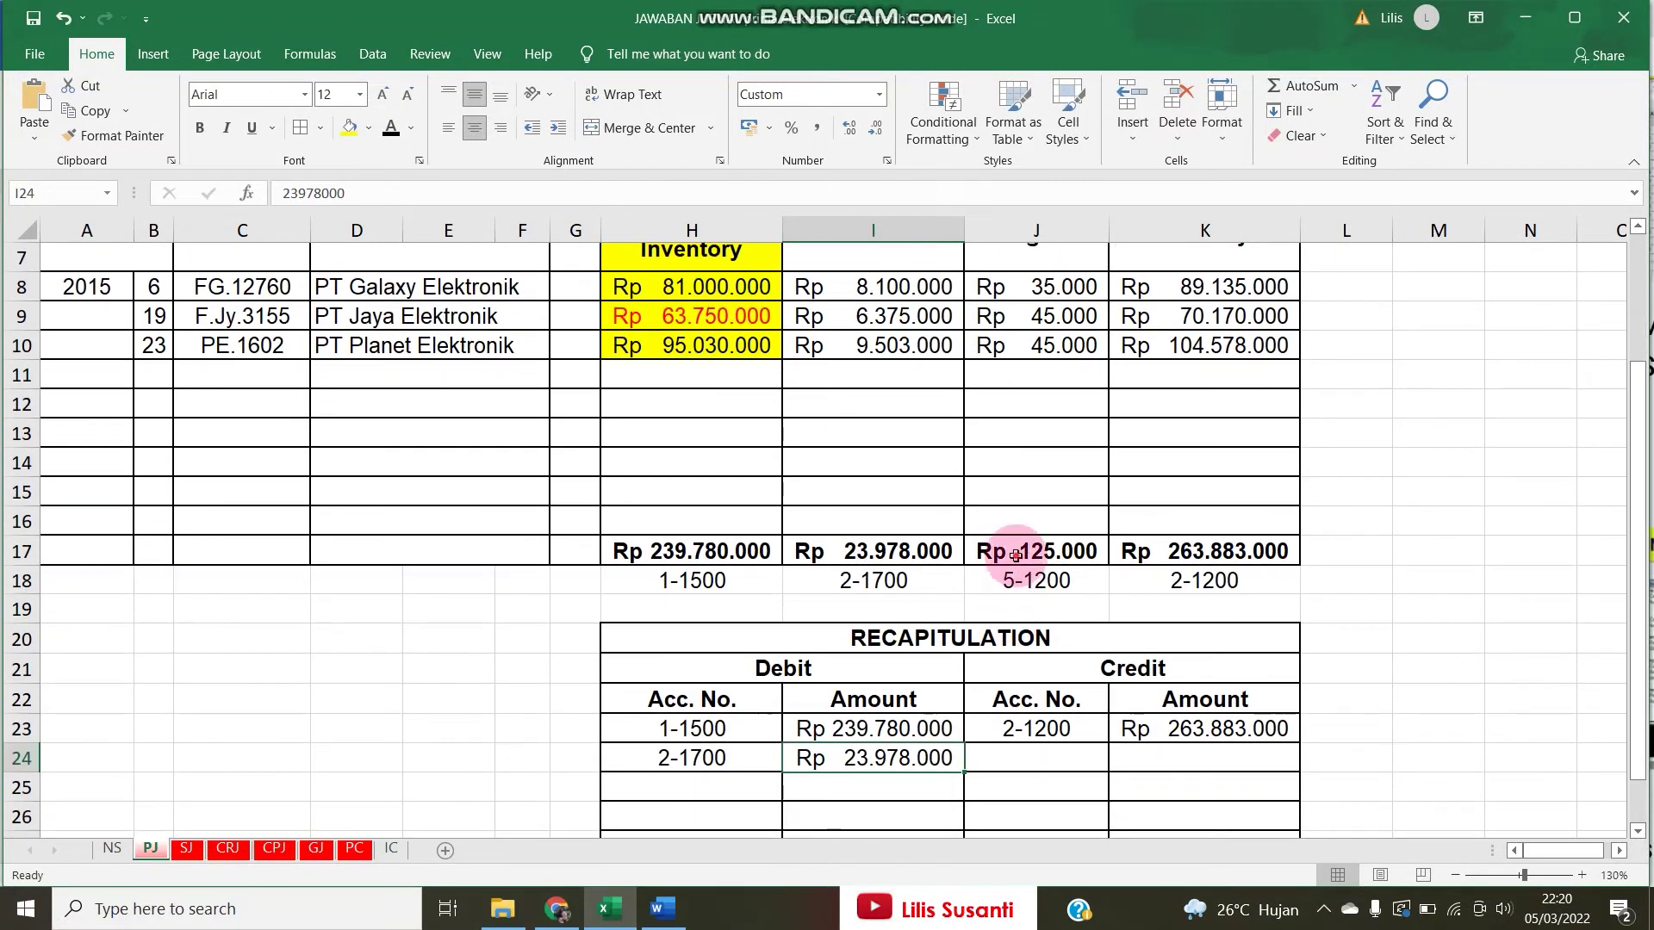
Set the font colour of the 5-1200 recapitulation entry in H25:I25 to black and compare the recapitulation with the journal totals.
{"action": "left_click", "coordinate": [1016, 556]}
{"action": "key", "text": "ctrl+c"}
{"action": "left_click_drag", "start_coordinate": [756, 786], "coordinate": [853, 785]}
{"action": "key", "text": "ctrl+v"}
{"action": "left_click", "coordinate": [392, 129]}
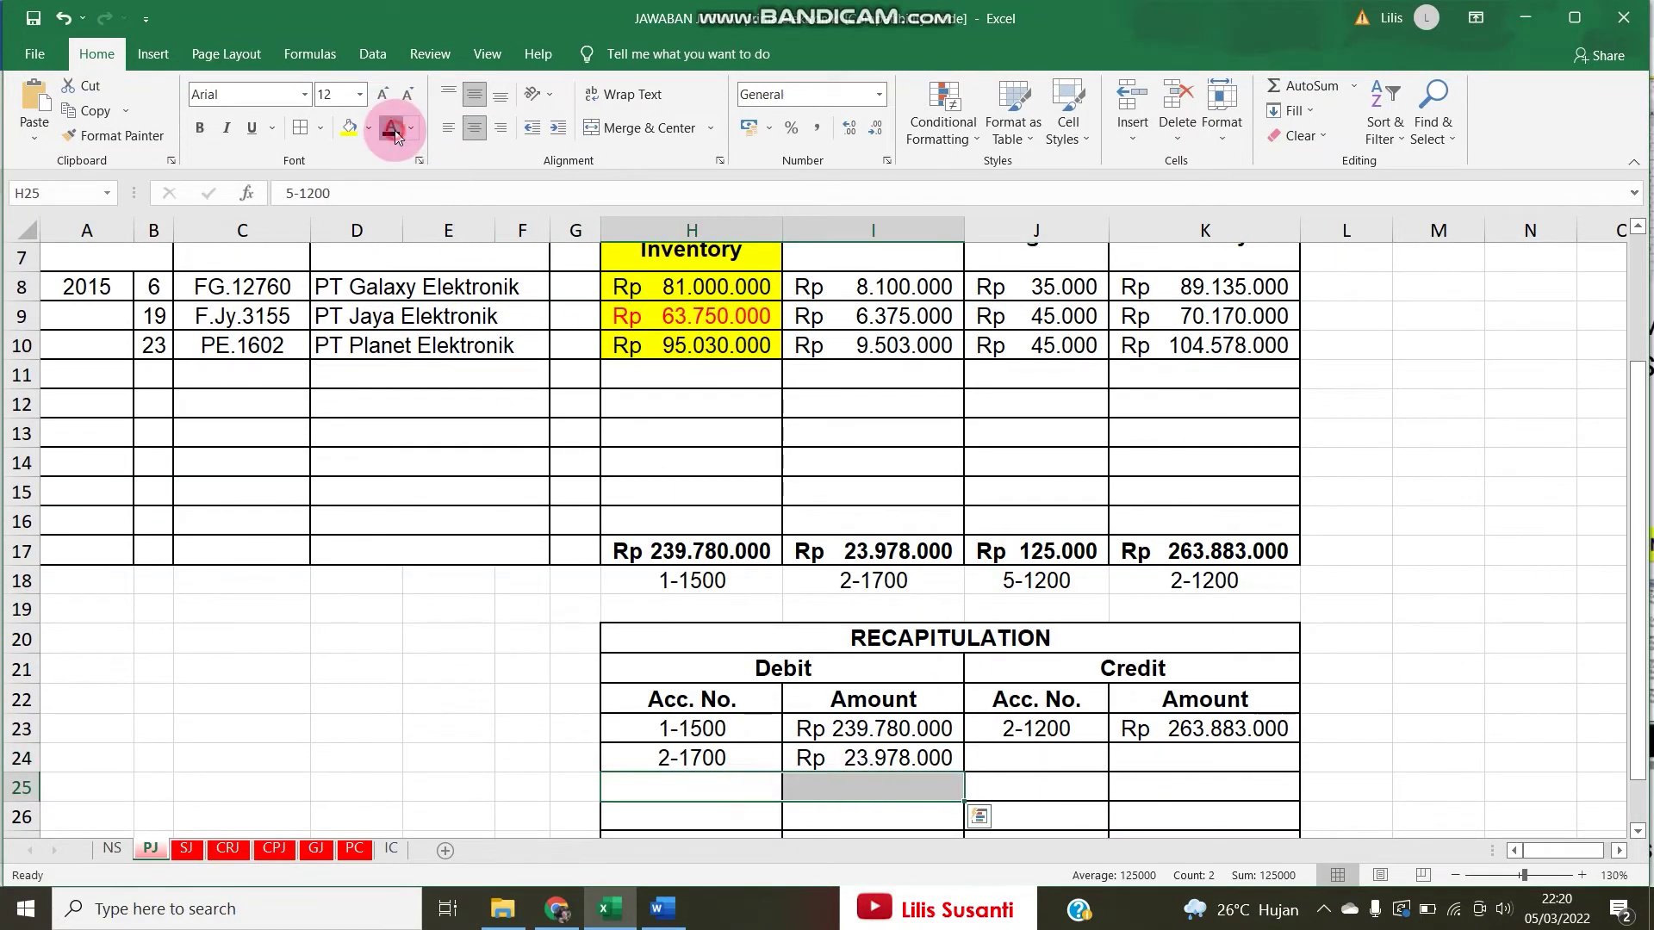
{"action": "left_click", "coordinate": [1045, 550]}
{"action": "left_click", "coordinate": [880, 772]}
{"action": "left_click", "coordinate": [1047, 730]}
{"action": "left_click", "coordinate": [1230, 515]}
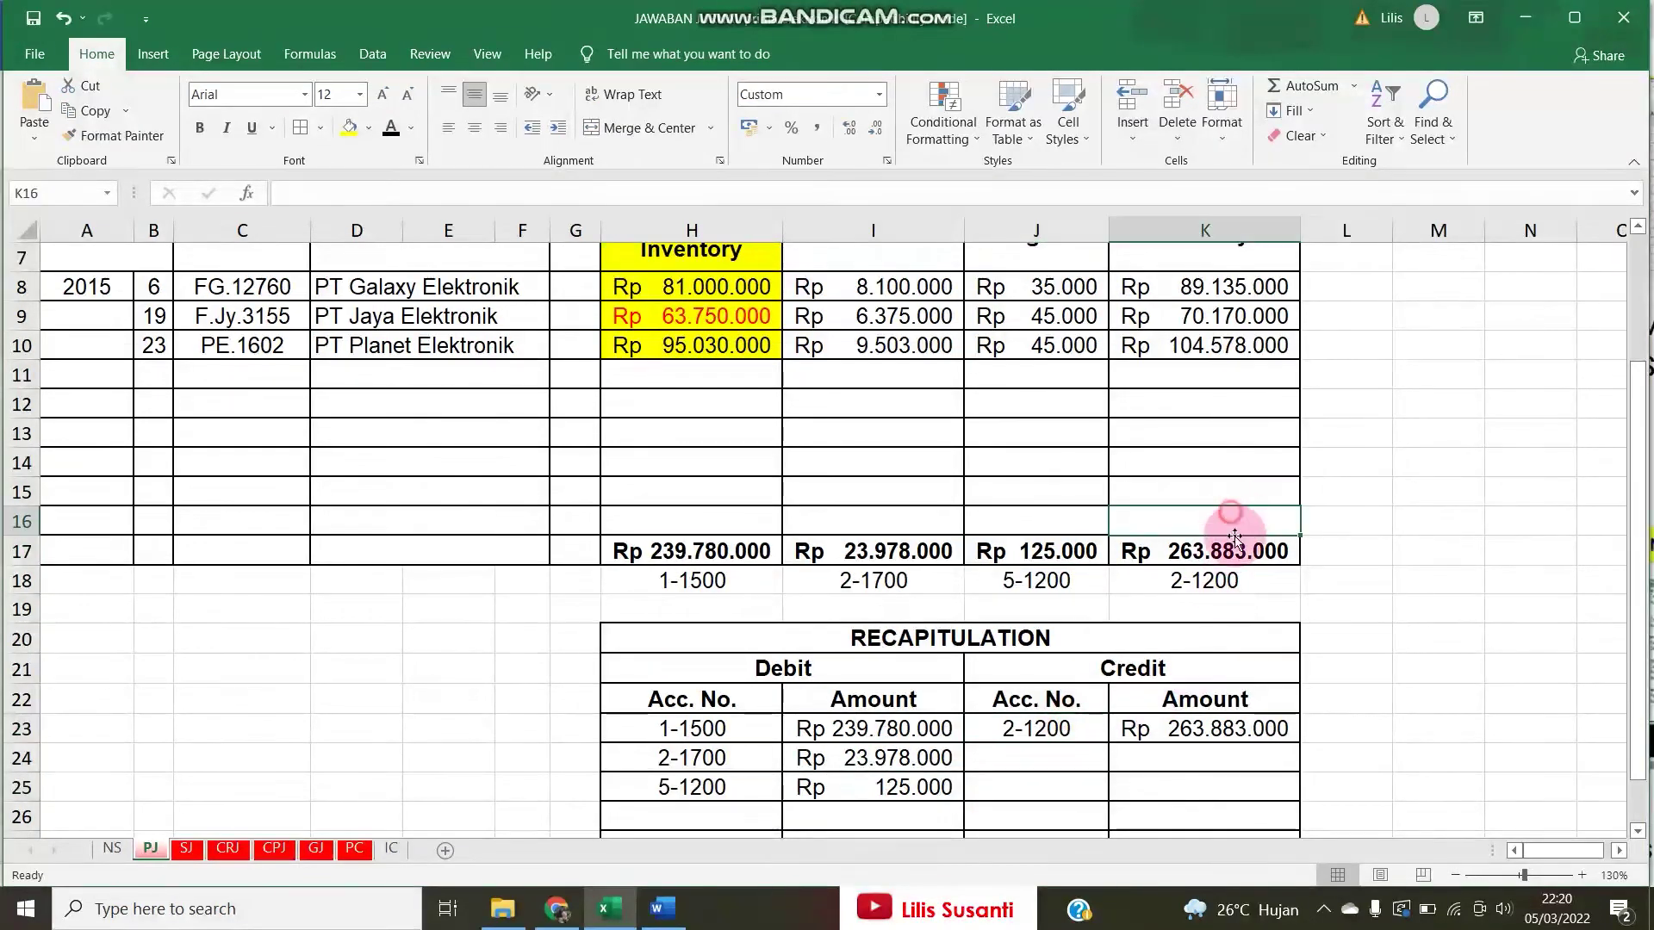
{"action": "left_click", "coordinate": [1194, 782]}
Total the recapitulation's debit amounts in I27 by summing I23:I26, and copy the formula to K27 for the credit amounts.
{"action": "scroll", "coordinate": [1068, 792], "scroll_direction": "down", "scroll_amount": 2}
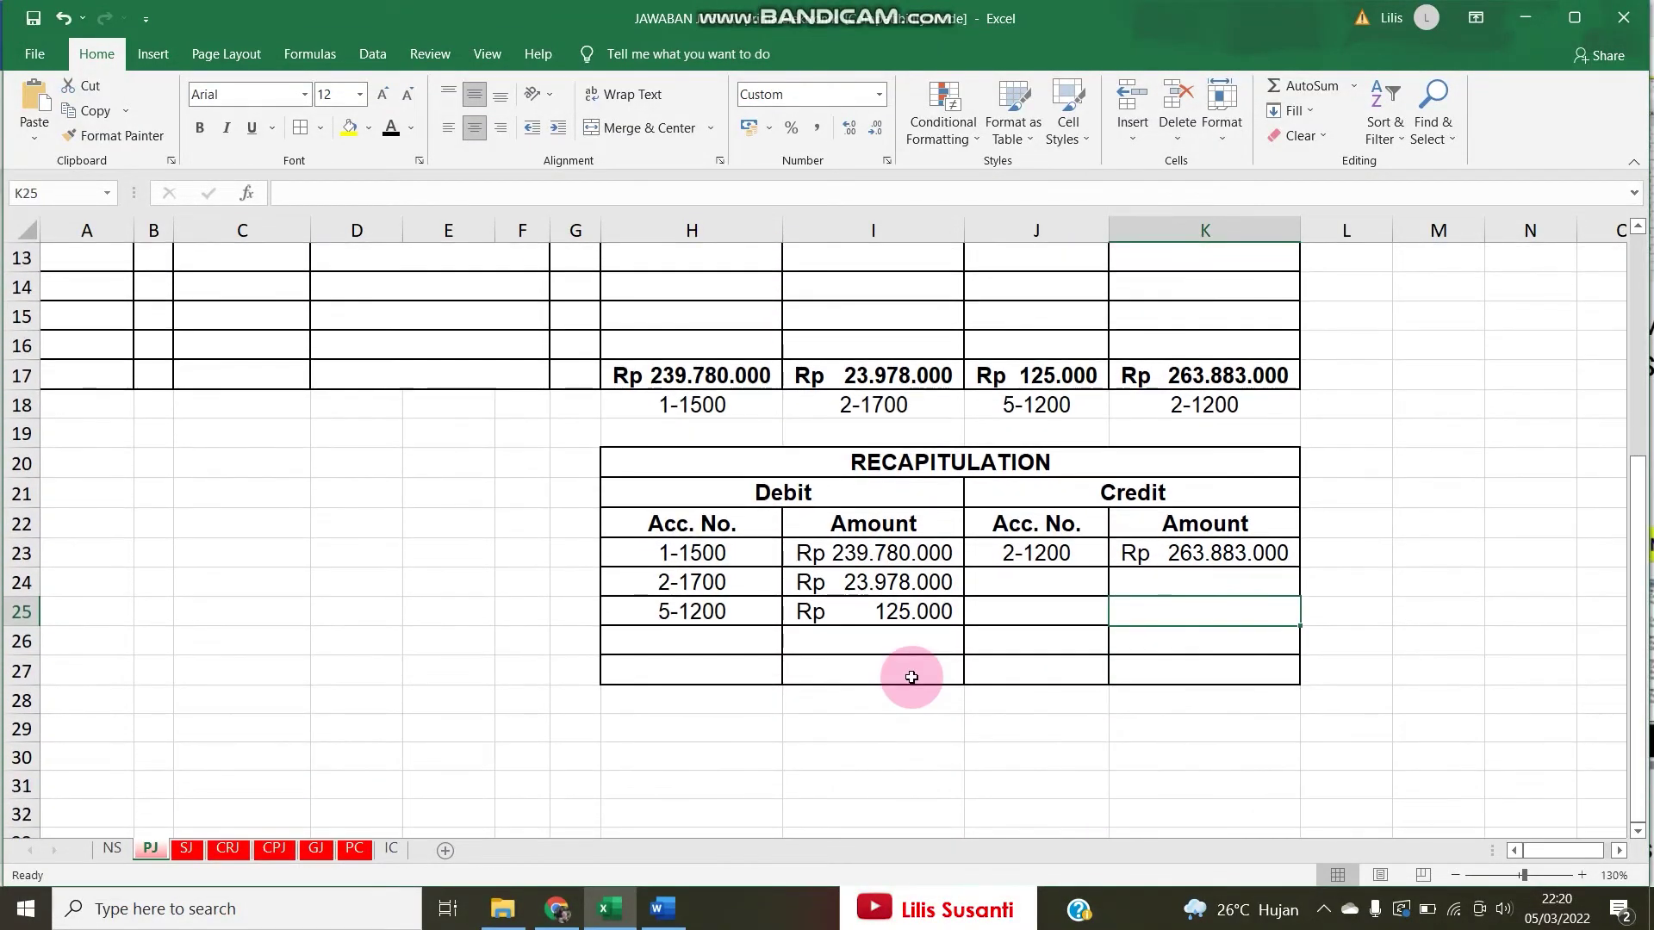
{"action": "left_click", "coordinate": [911, 677]}
{"action": "left_click", "coordinate": [1296, 86]}
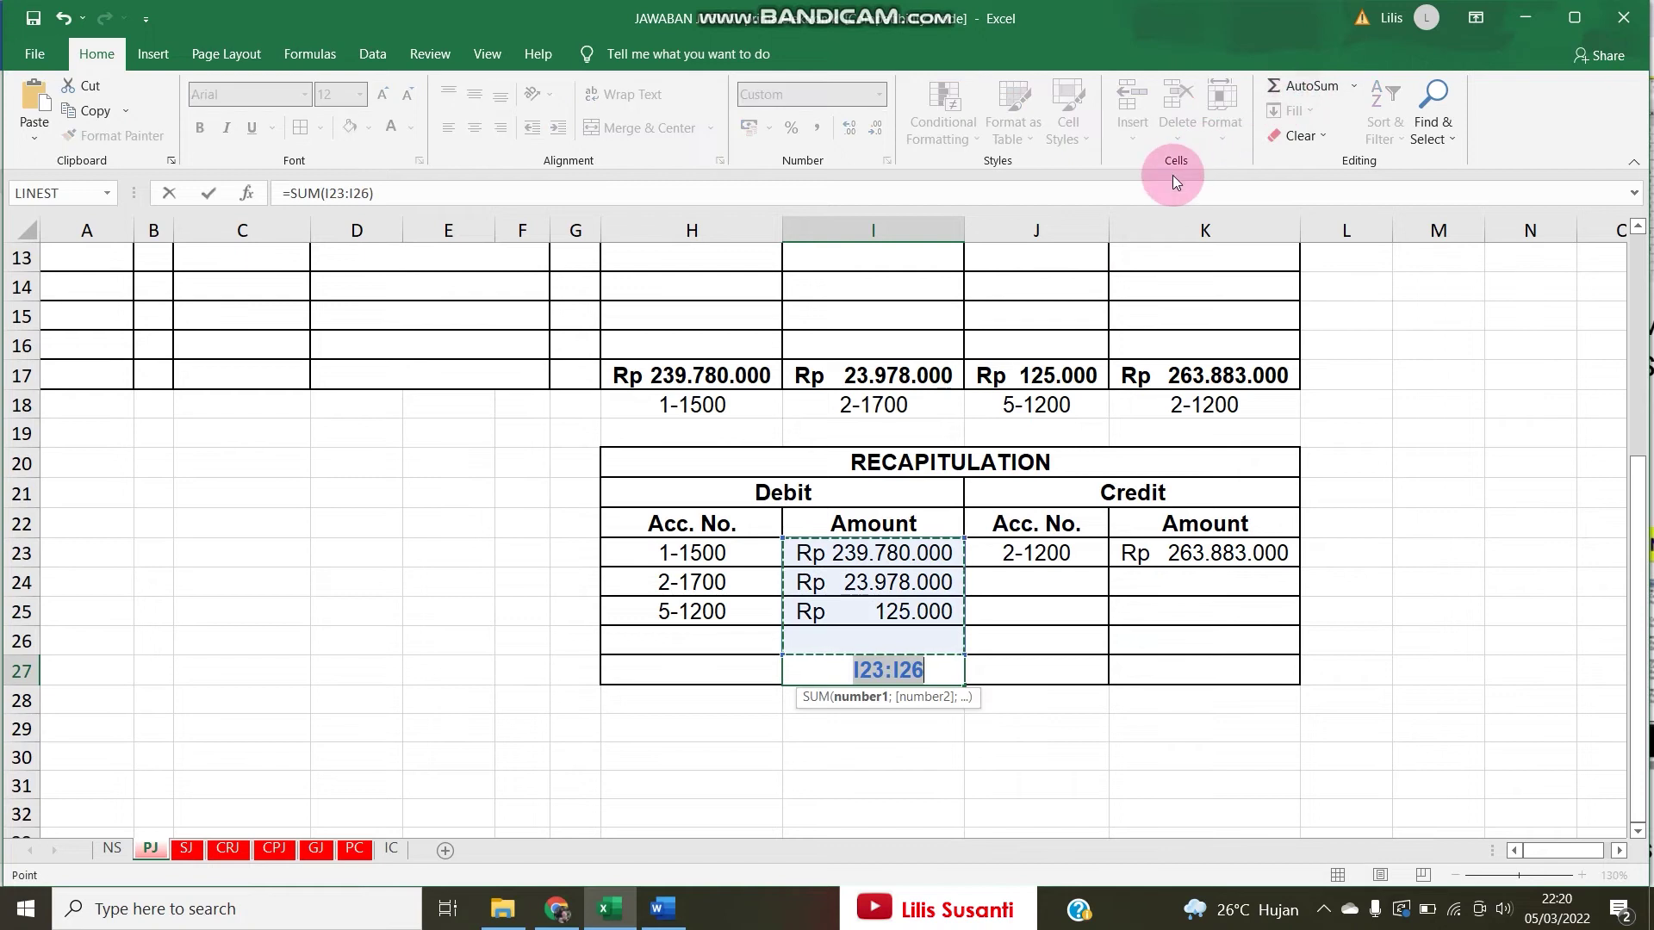
{"action": "key", "text": "Return"}
{"action": "key", "text": "Right"}
{"action": "key", "text": "Right"}
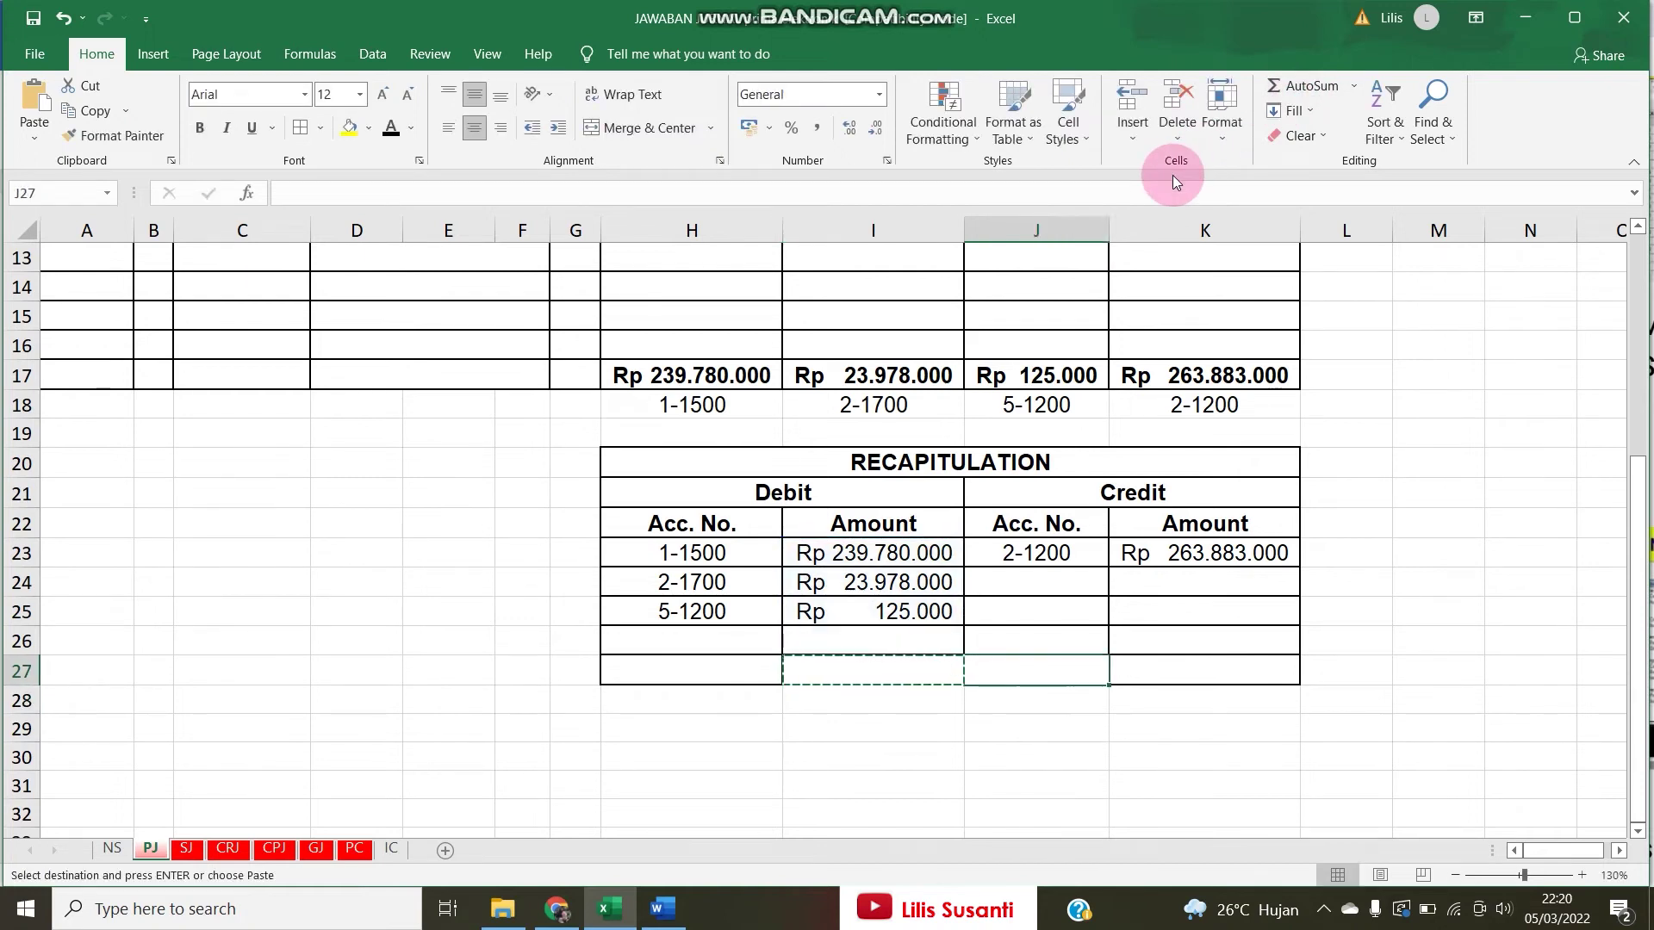
{"action": "key", "text": "ctrl+v"}
Set the font colour of the recapitulation's total row, I27:K27, to black.
{"action": "key", "text": "shift+Left"}
{"action": "key", "text": "shift+Left"}
{"action": "left_click", "coordinate": [387, 116]}
On the SJ sheet, total the sales journal's Account Receivable column in G15 by summing G8:G14.
{"action": "scroll", "coordinate": [1155, 491], "scroll_direction": "up", "scroll_amount": 4}
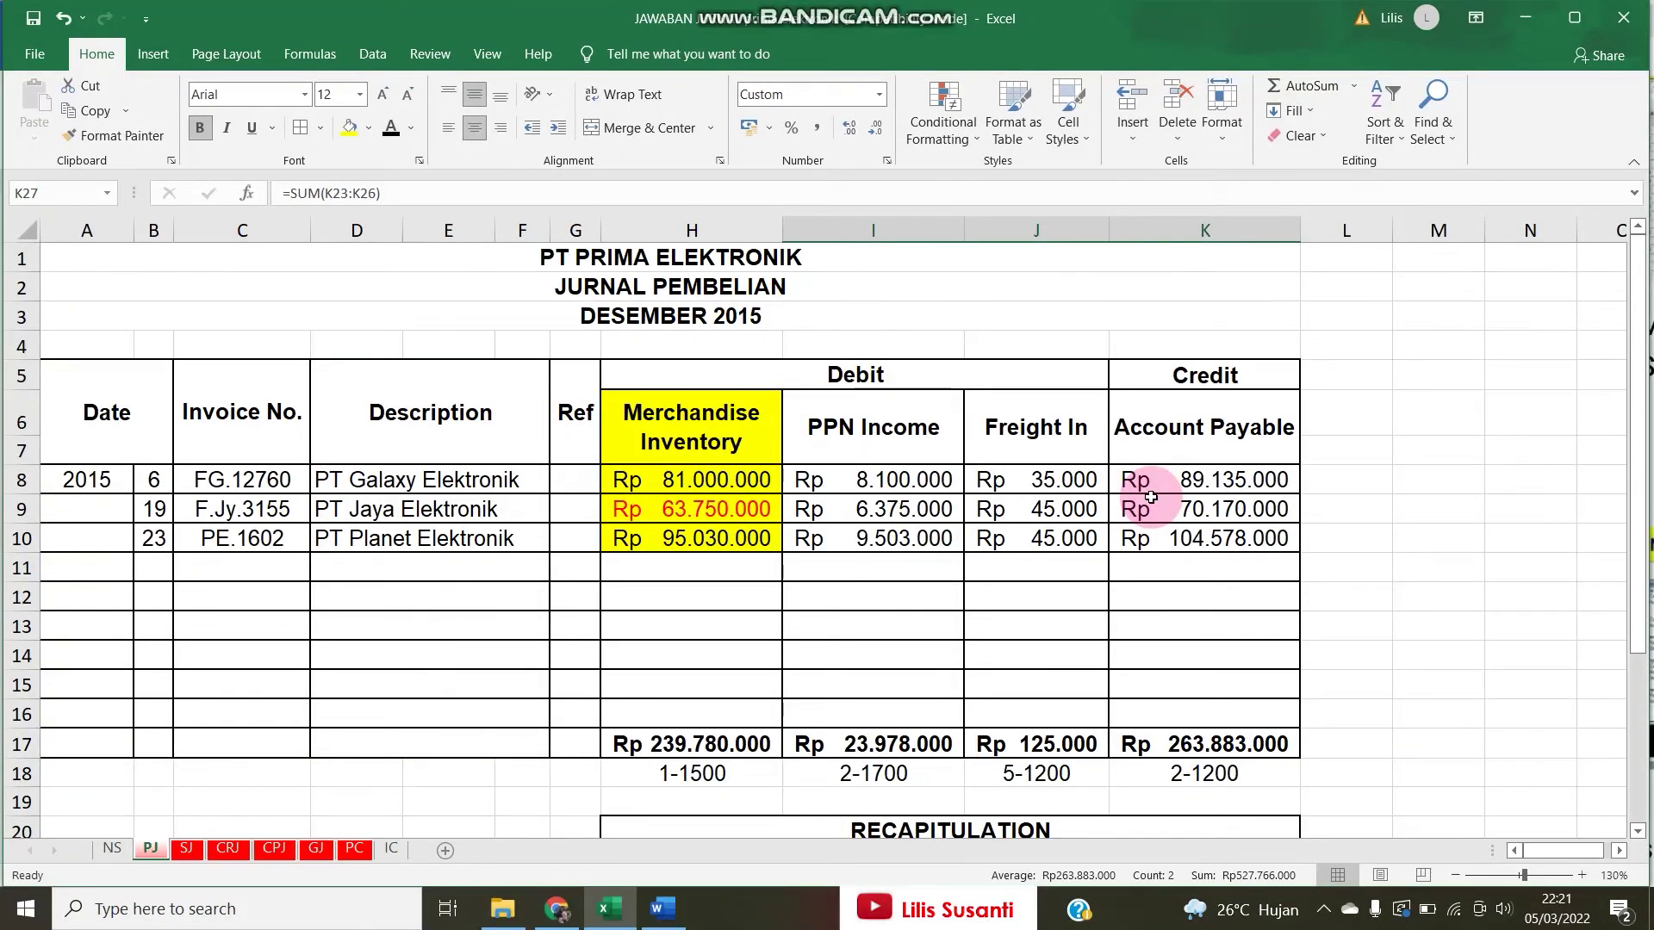
{"action": "left_click", "coordinate": [186, 848]}
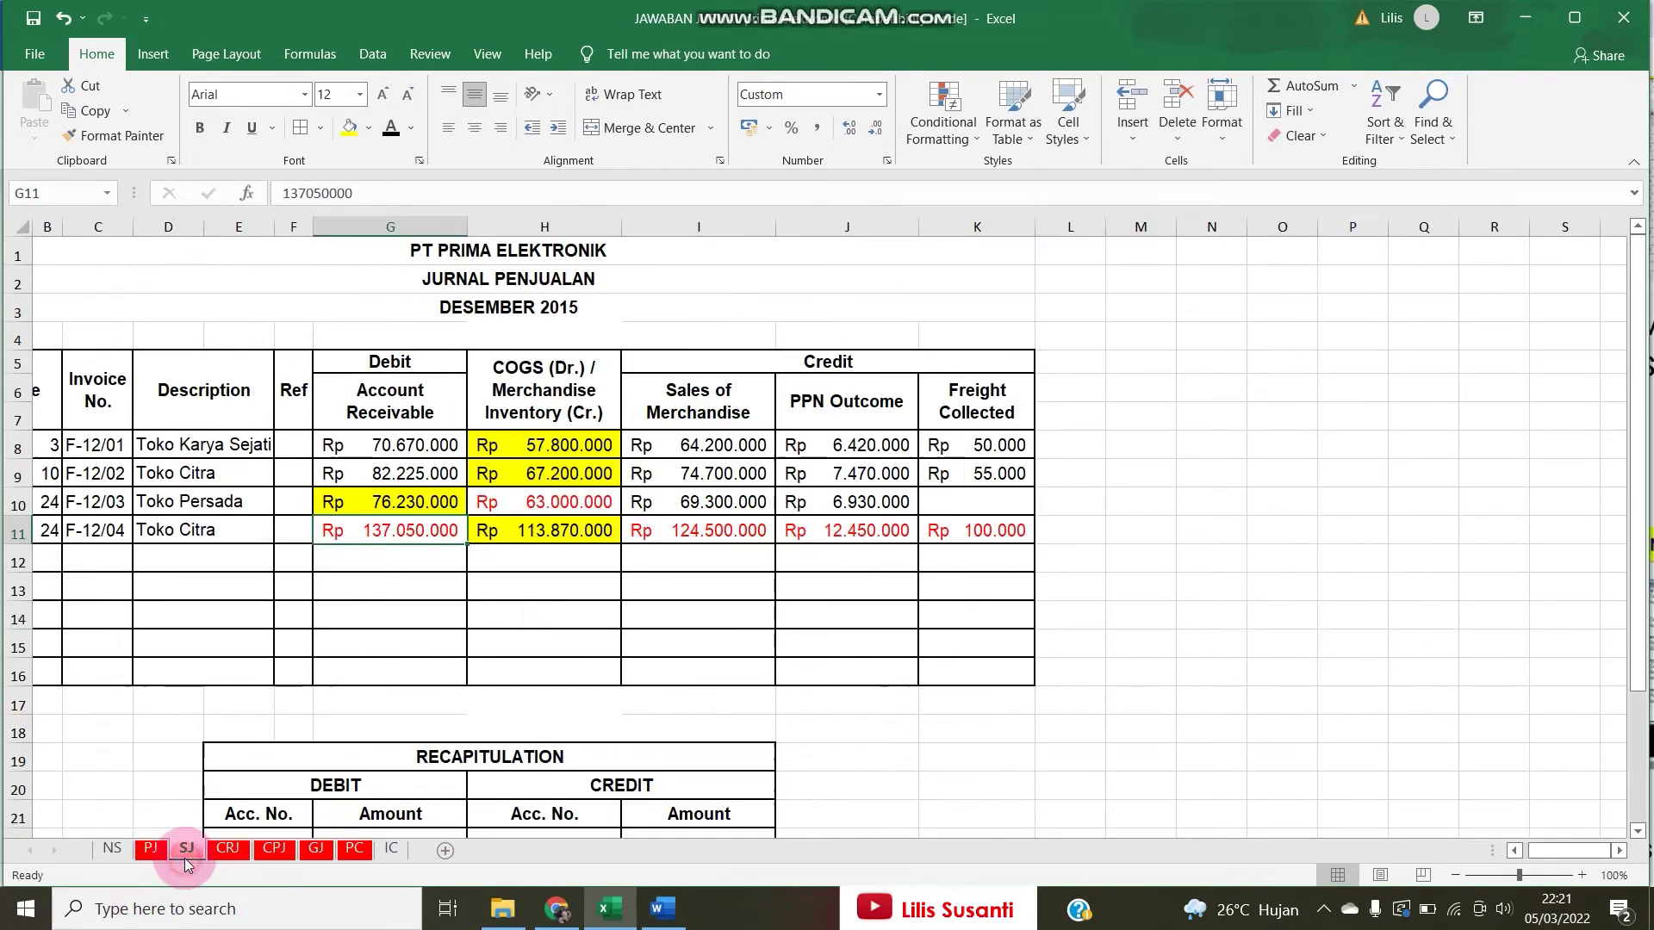
{"action": "scroll", "coordinate": [292, 644], "scroll_direction": "down", "scroll_amount": 1}
{"action": "left_click", "coordinate": [363, 565]}
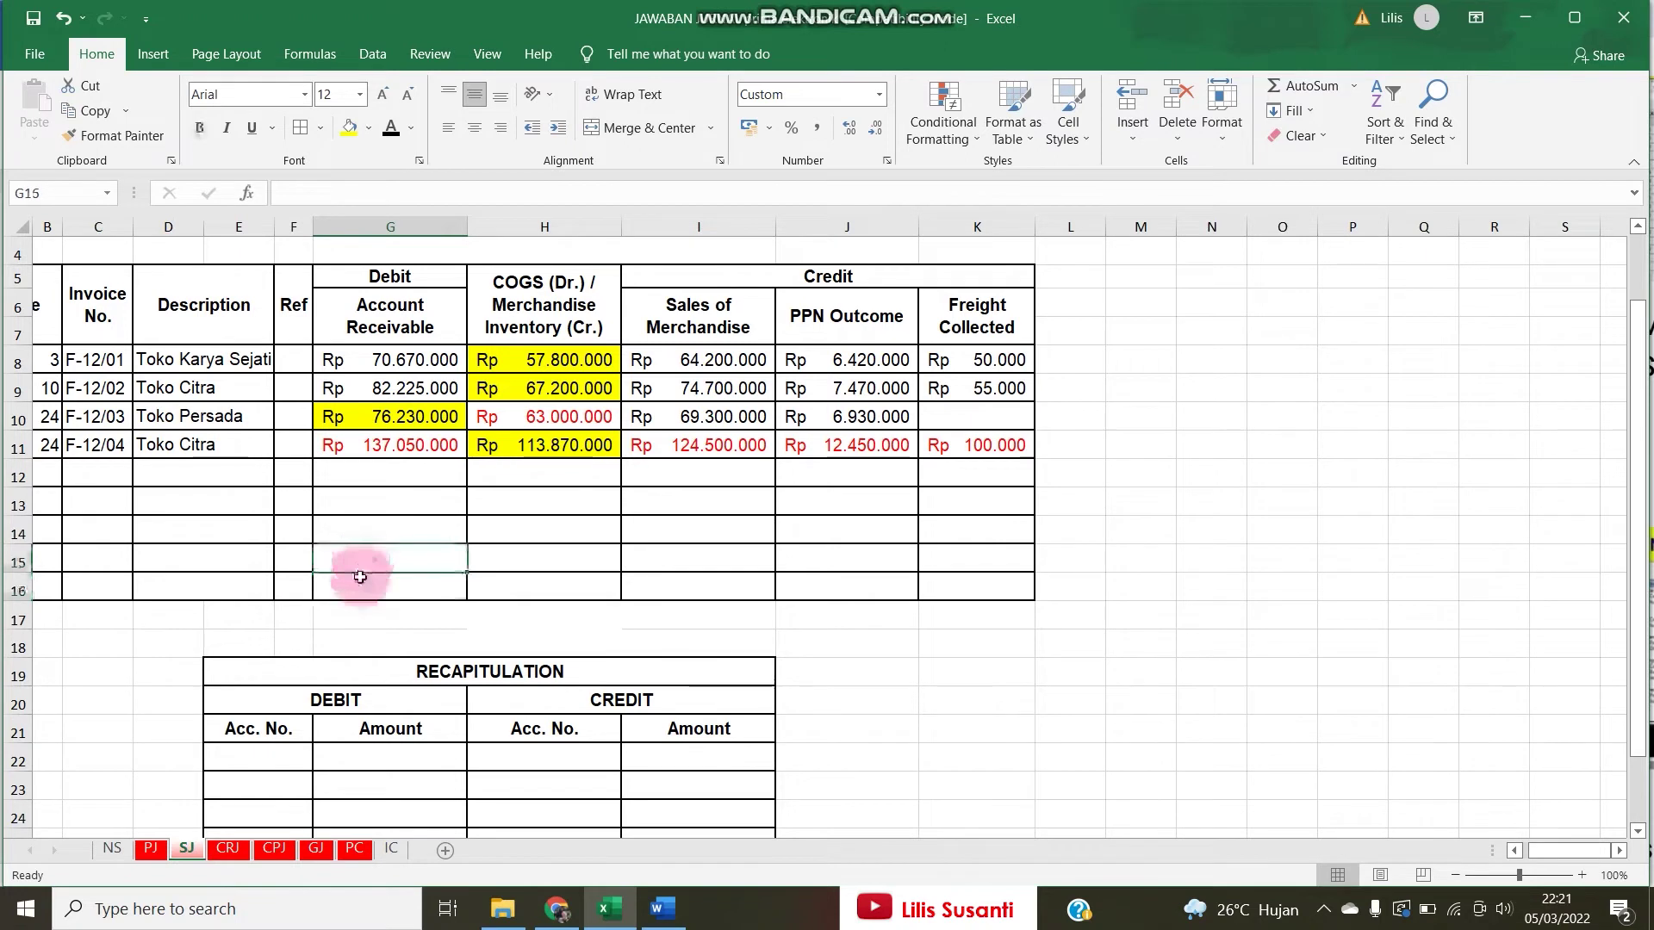
{"action": "left_click", "coordinate": [359, 561]}
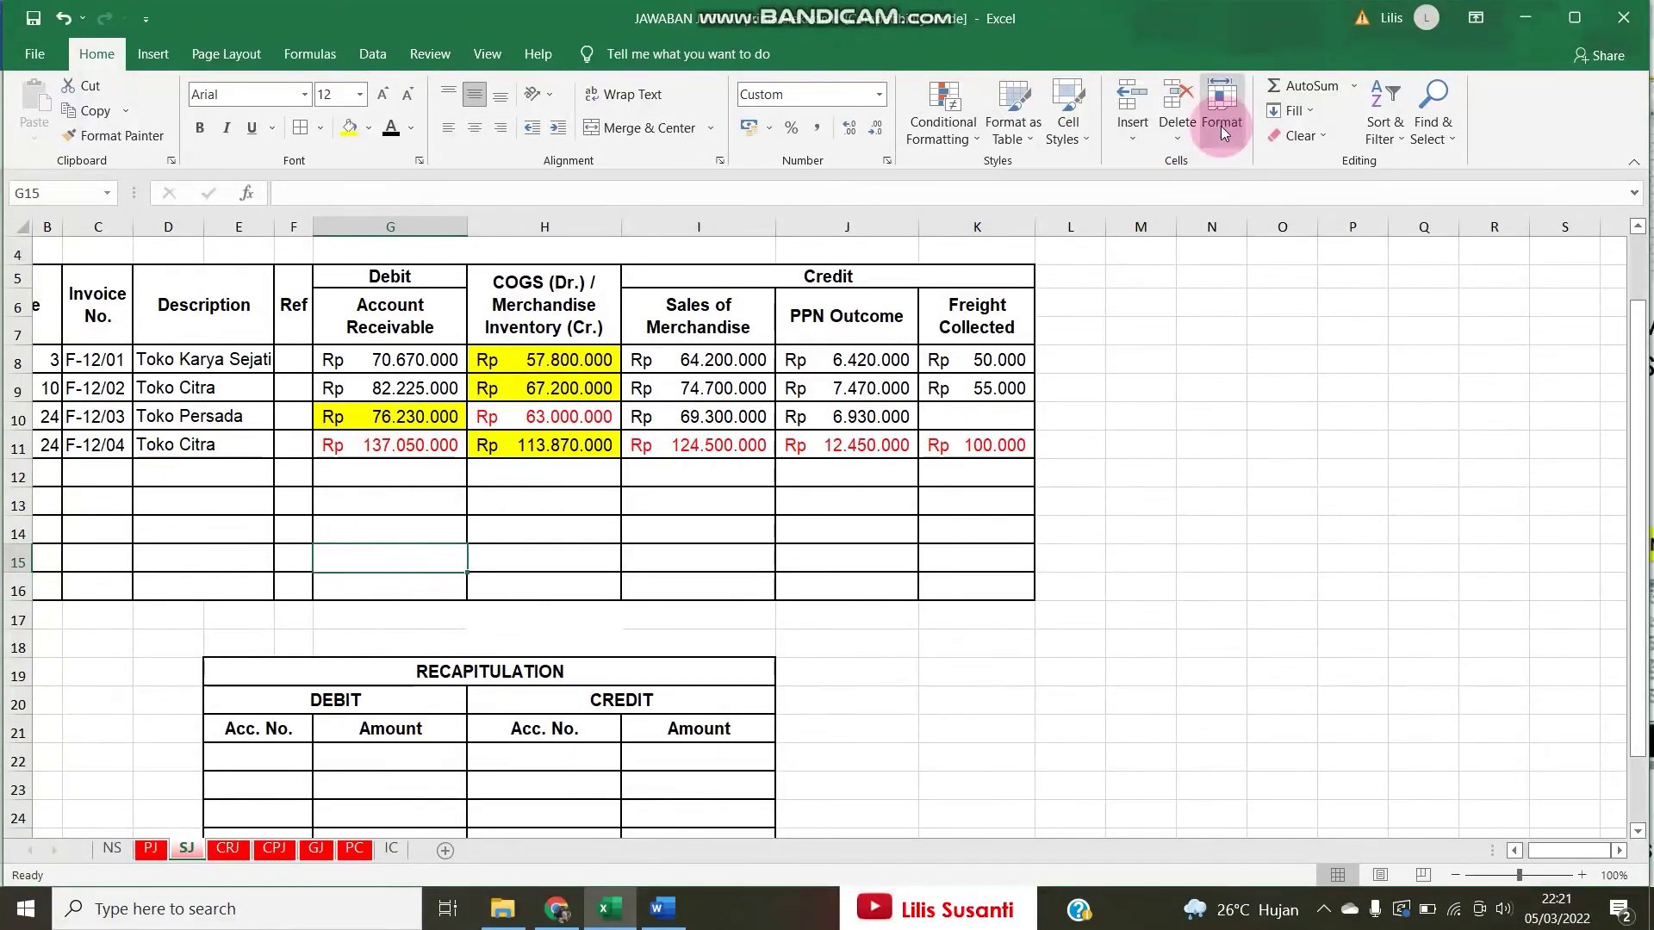
{"action": "left_click", "coordinate": [1302, 86]}
{"action": "key", "text": "Return"}
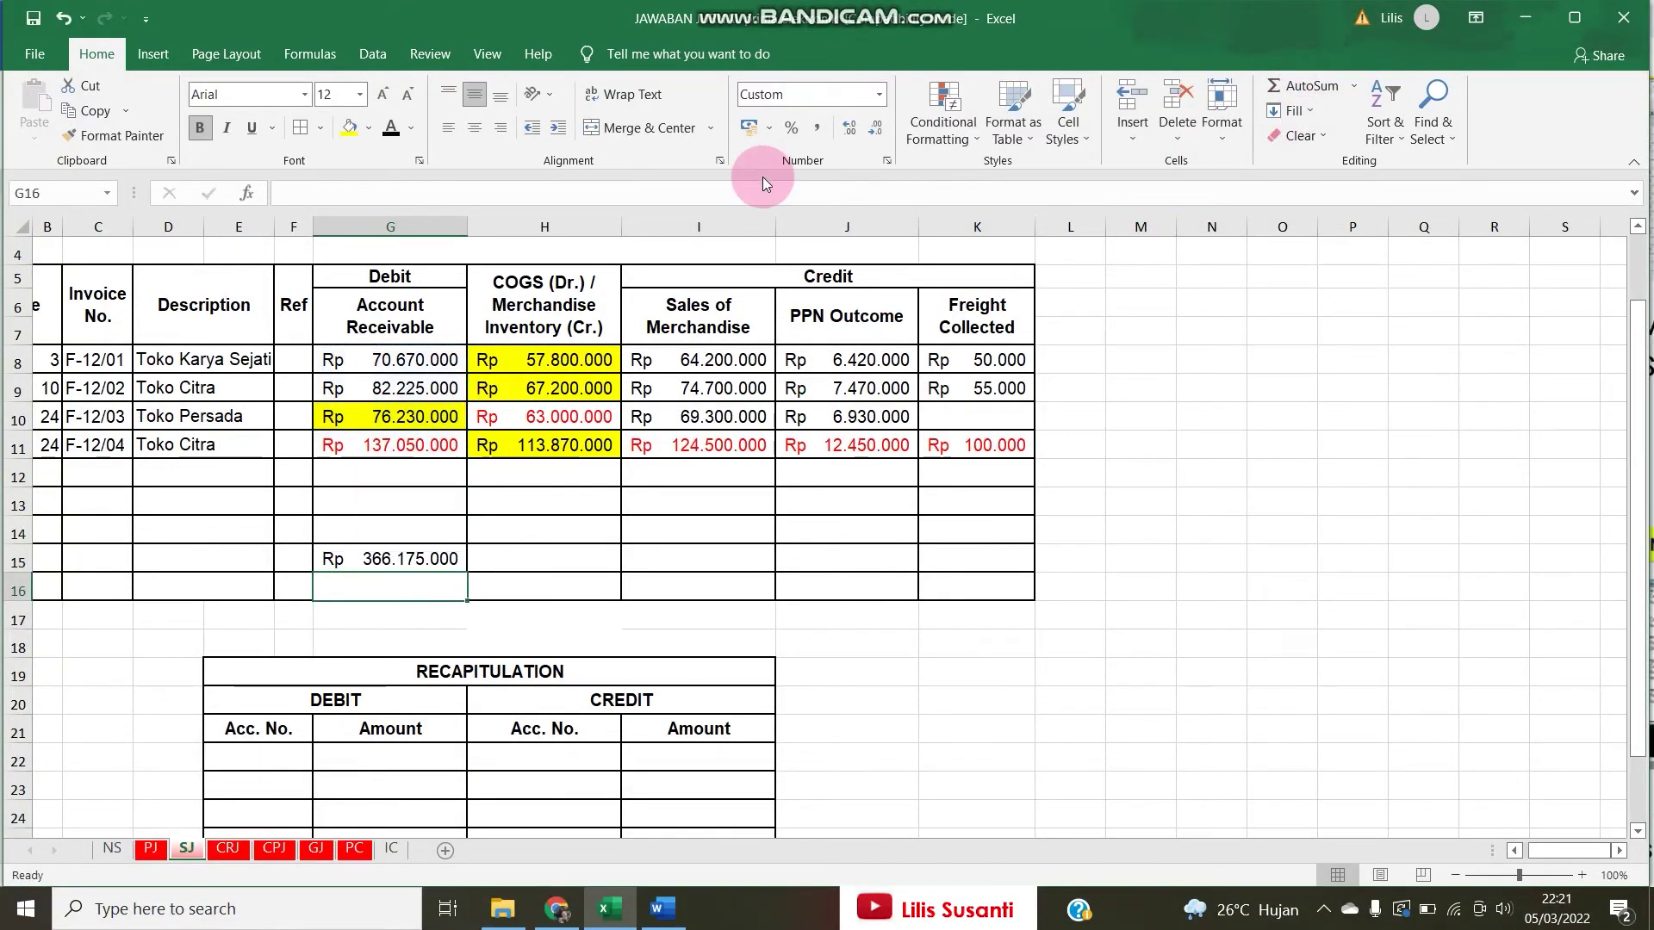
Copy the Account Receivable total formula from G15 across H15:K15 to total the remaining sales journal columns.
{"action": "key", "text": "Up"}
{"action": "key", "text": "ctrl+c"}
{"action": "key", "text": "shift+Right"}
{"action": "key", "text": "shift+Right"}
{"action": "key", "text": "shift+Right"}
{"action": "key", "text": "shift+Right"}
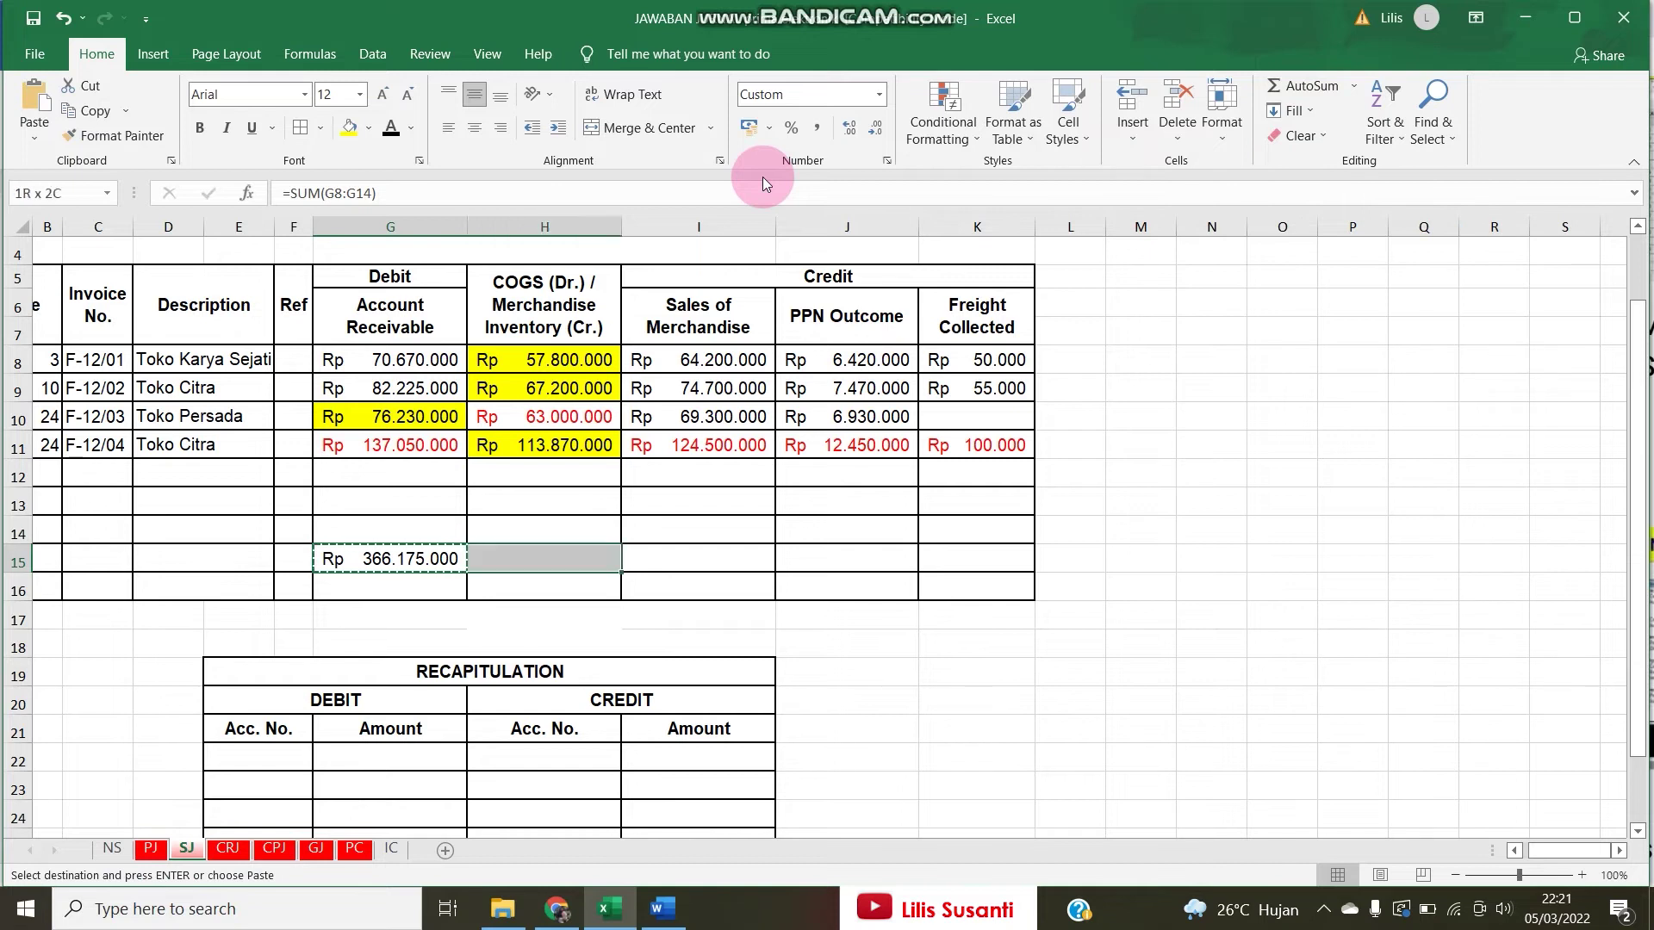
{"action": "key", "text": "Return"}
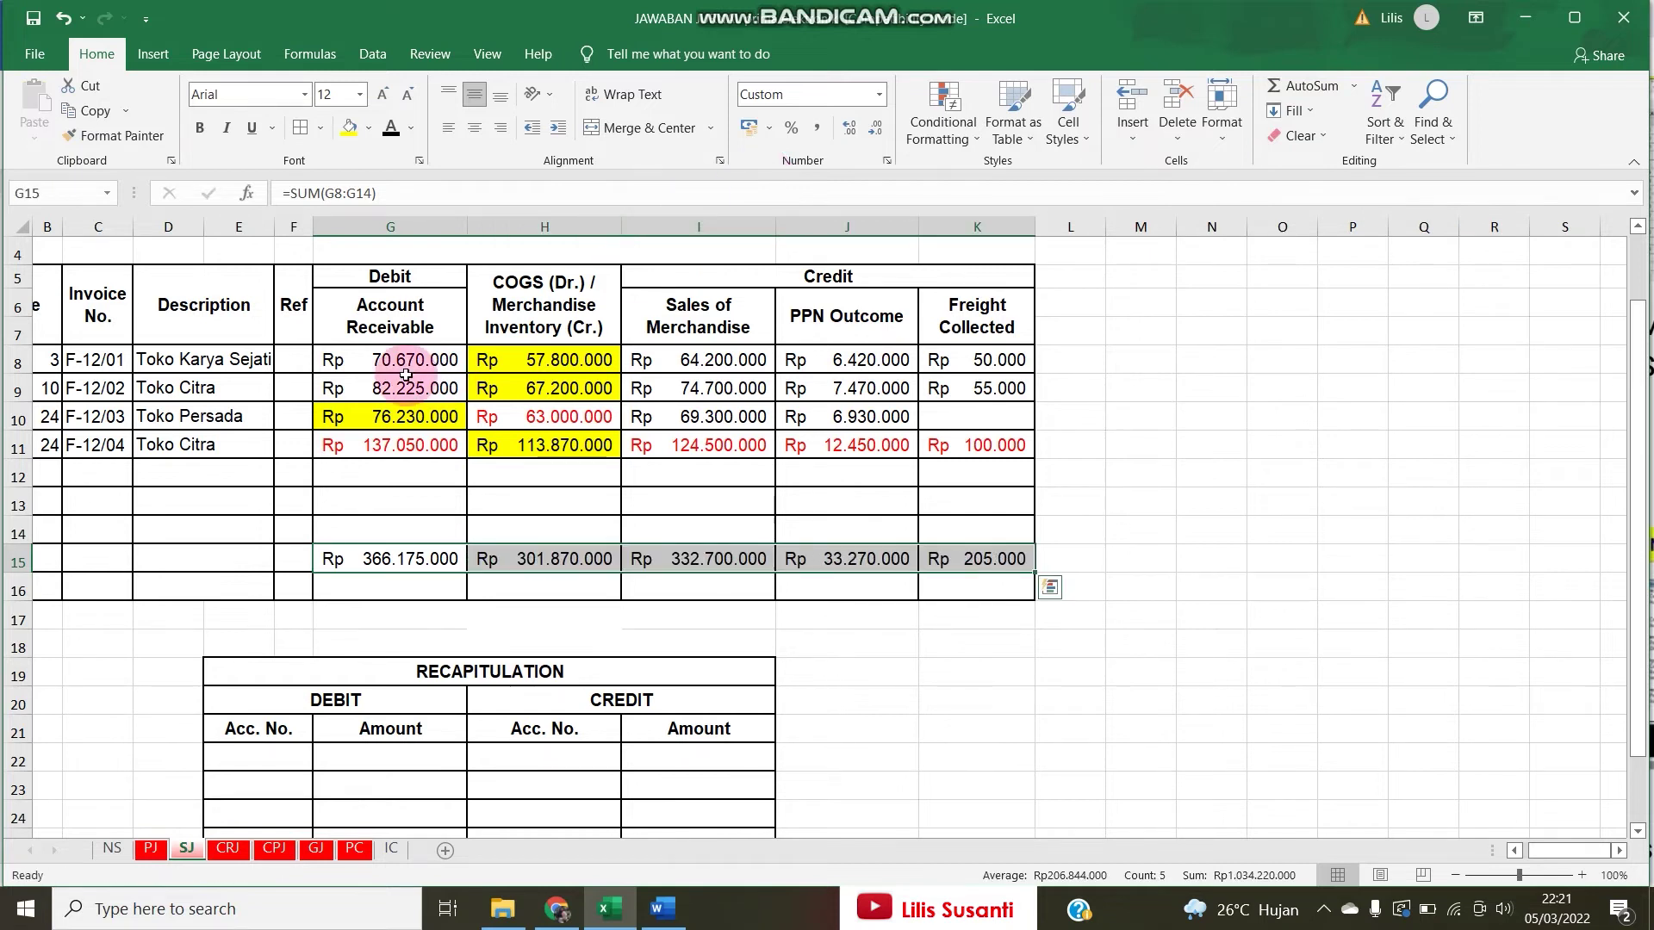
Enter the Accounts Receivable account number, 1-1300, in G16 below its total as a reference to the NS sheet.
{"action": "left_click", "coordinate": [379, 591]}
{"action": "type", "text": "="}
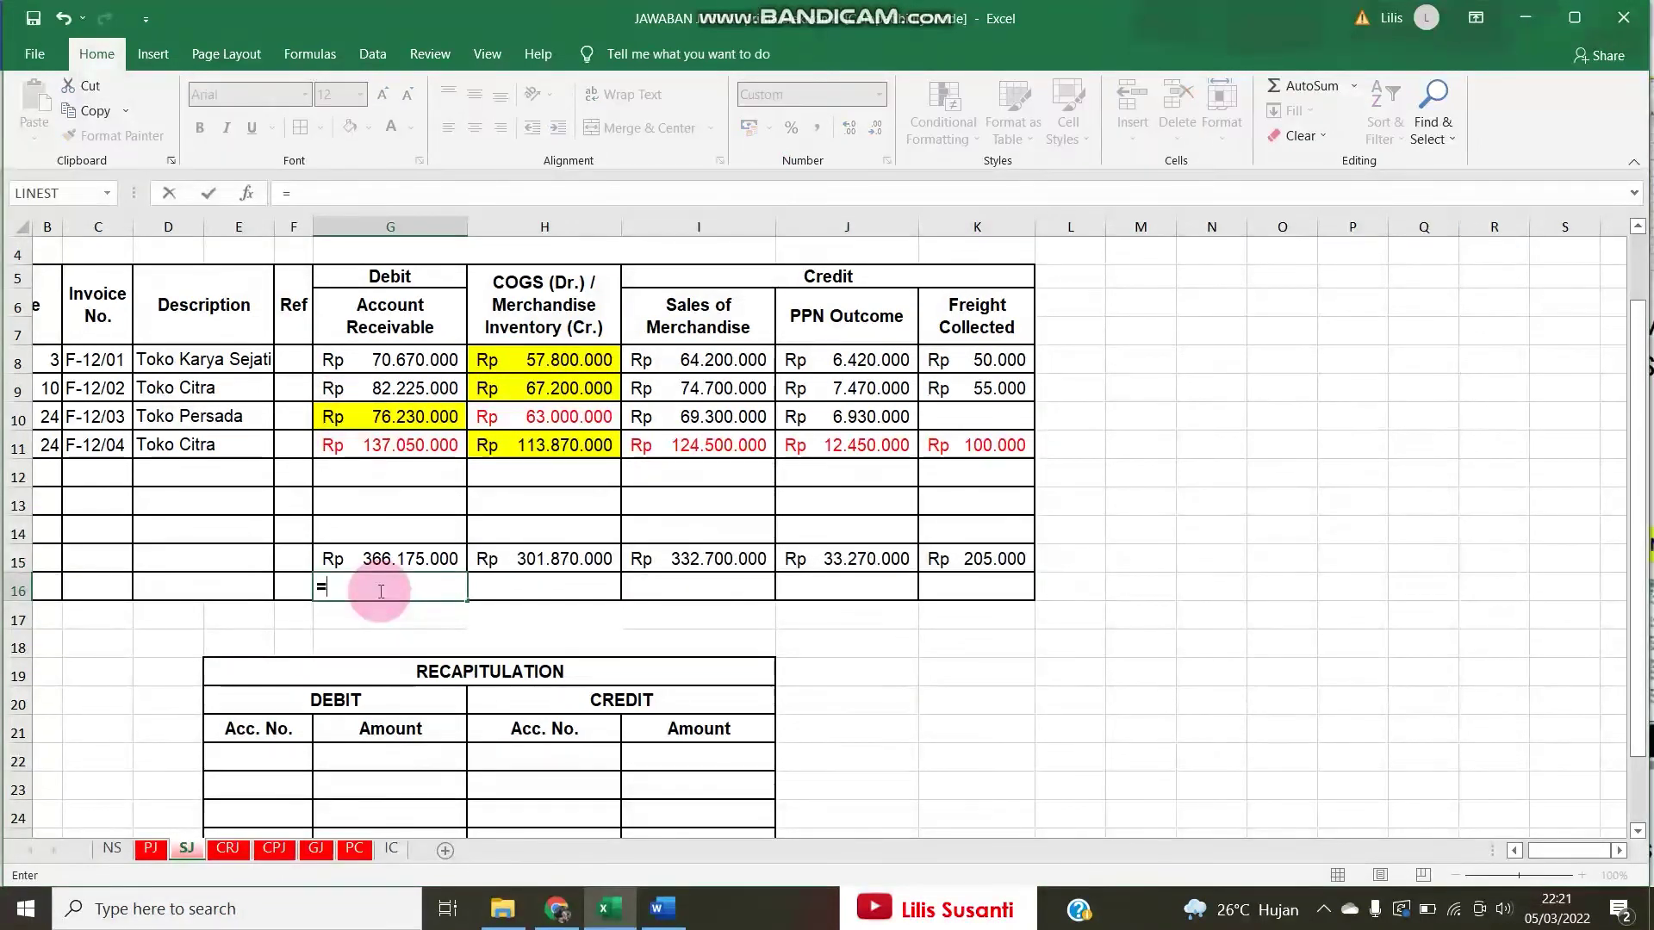
{"action": "left_click", "coordinate": [112, 849]}
{"action": "scroll", "coordinate": [115, 619], "scroll_direction": "down", "scroll_amount": 1}
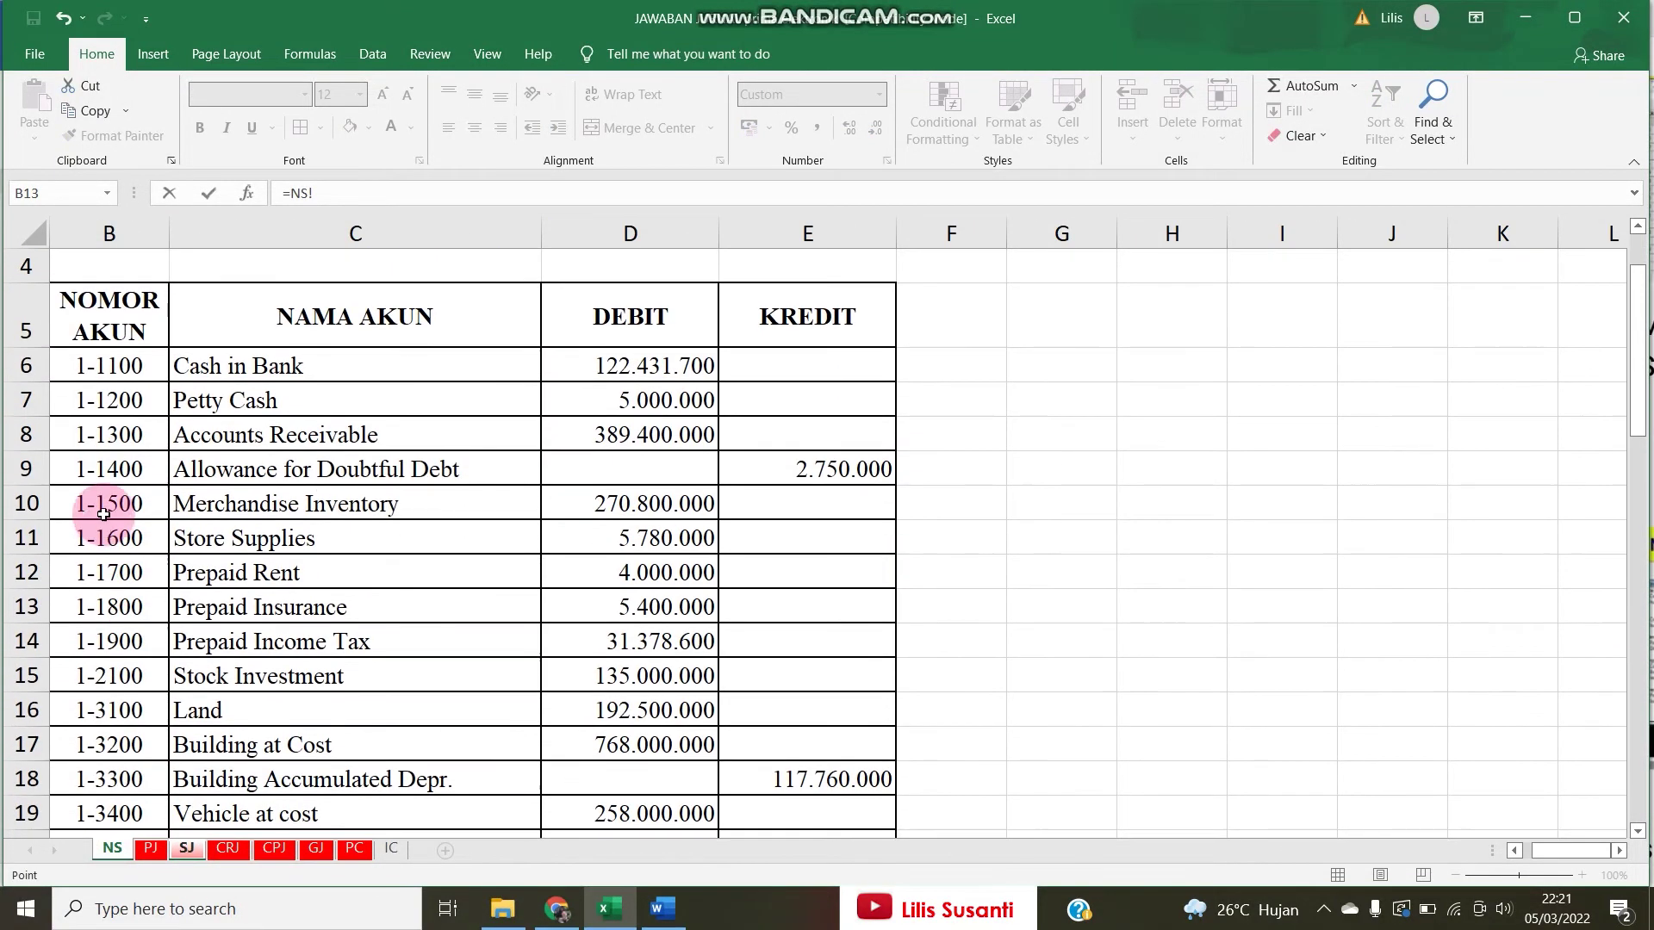
{"action": "key", "text": "Return"}
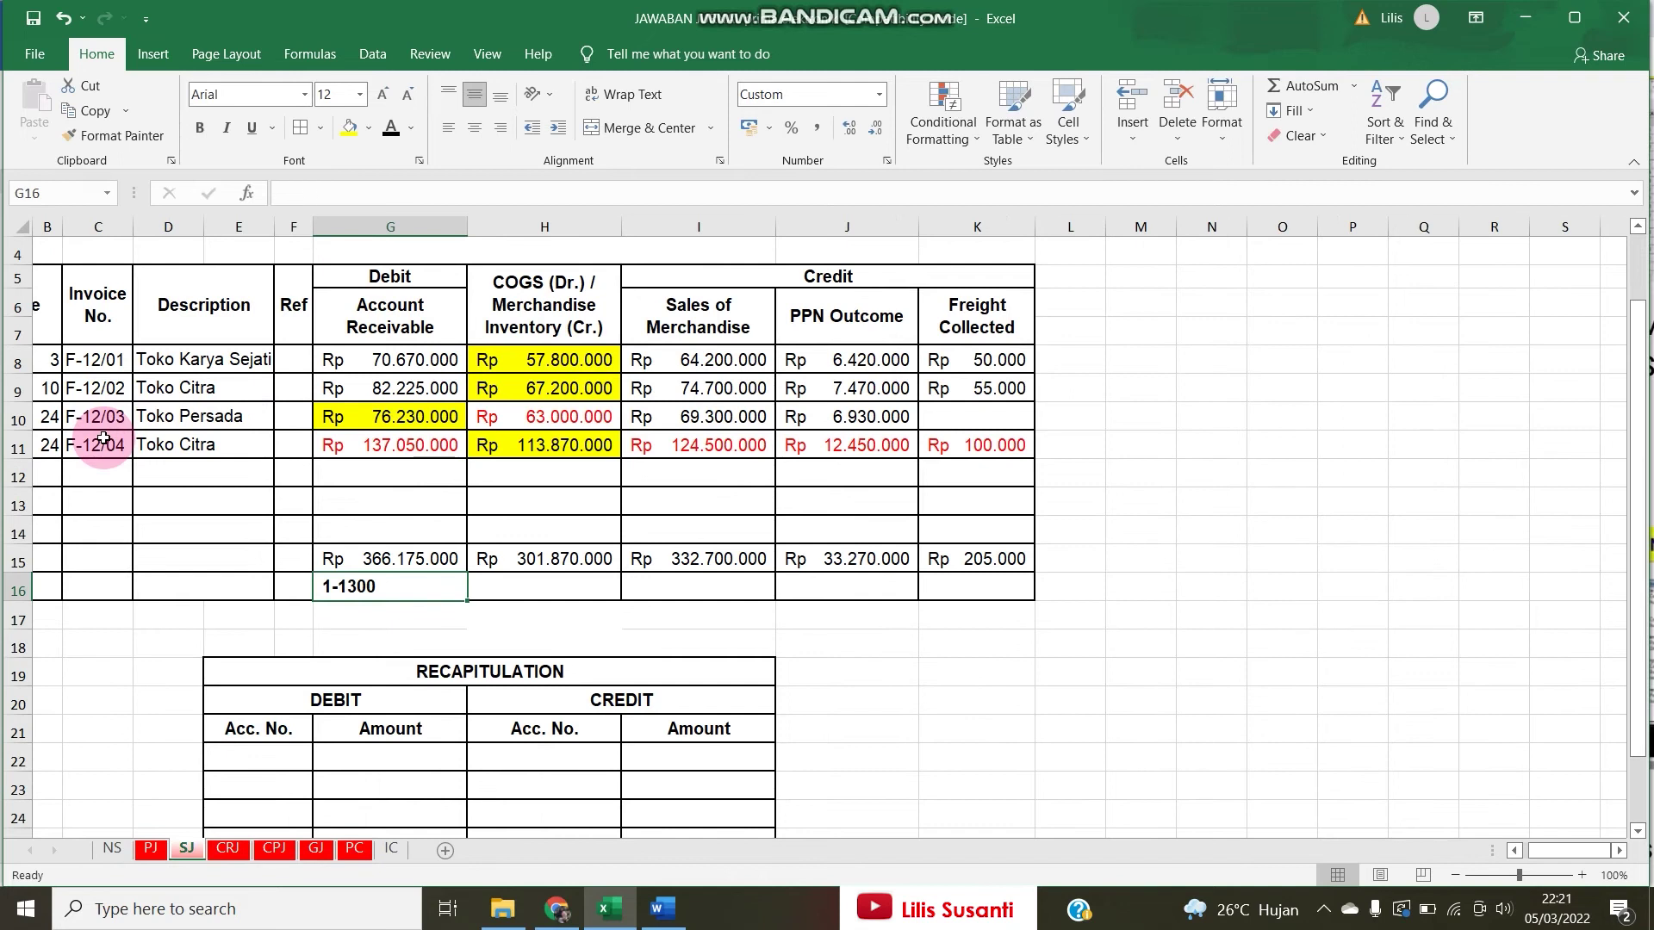
Enter the Cost of Goods Sold account number, 5-1100, in H16 as a reference to the NS sheet.
{"action": "key", "text": "Right"}
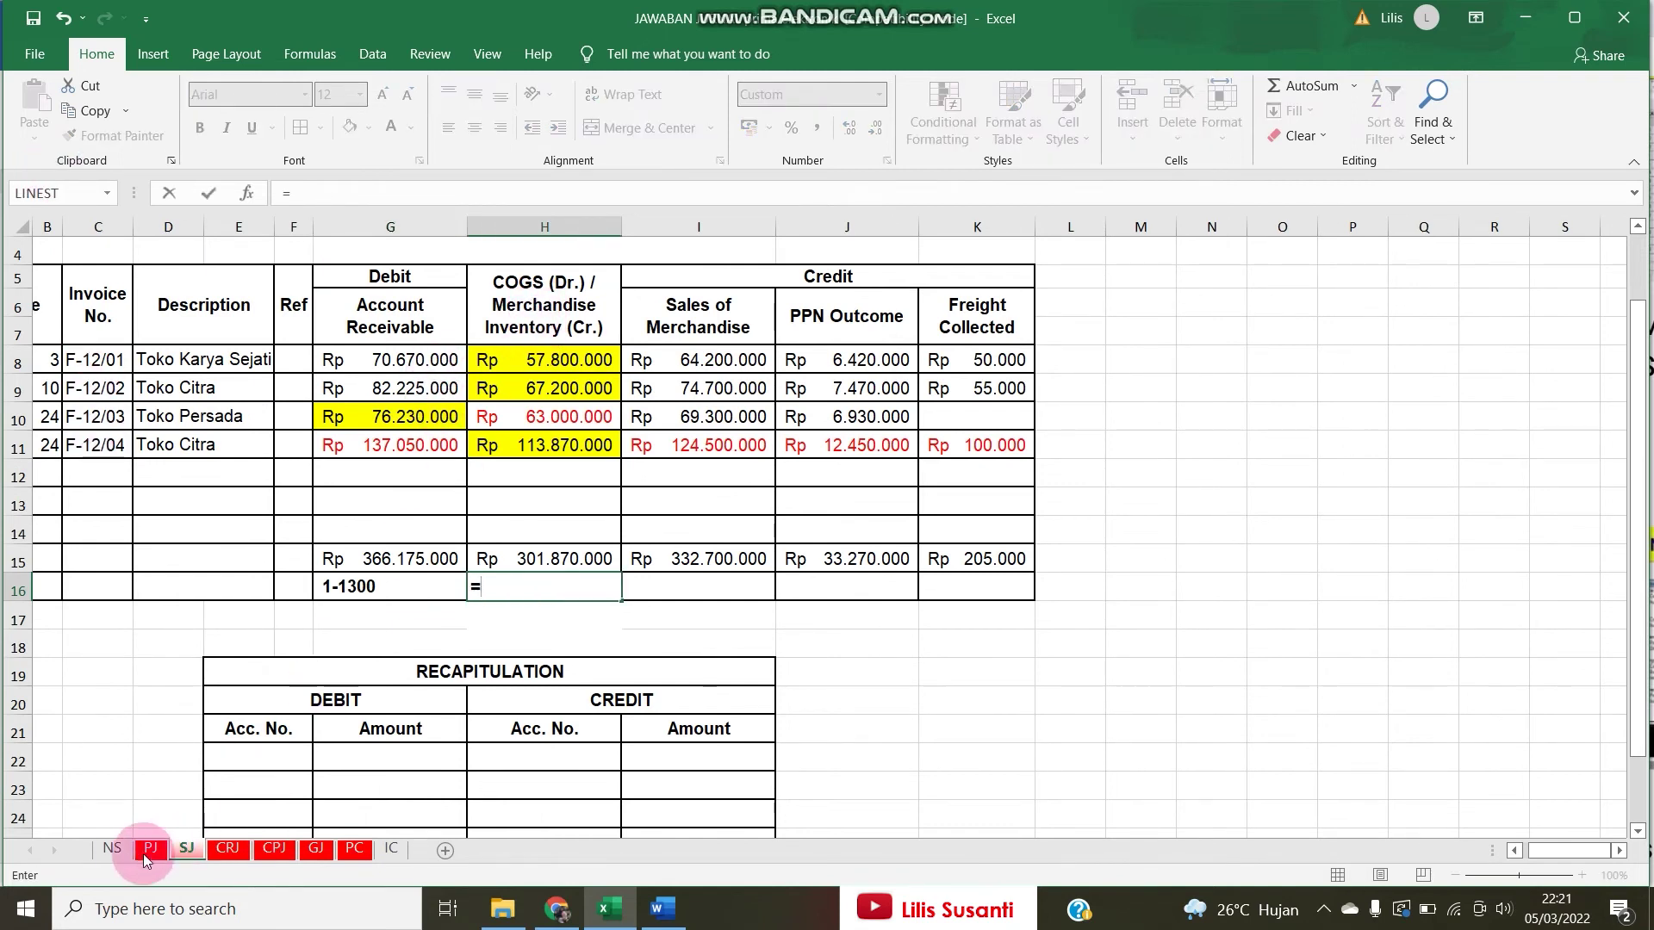
{"action": "left_click", "coordinate": [112, 851]}
{"action": "scroll", "coordinate": [128, 709], "scroll_direction": "down", "scroll_amount": 8}
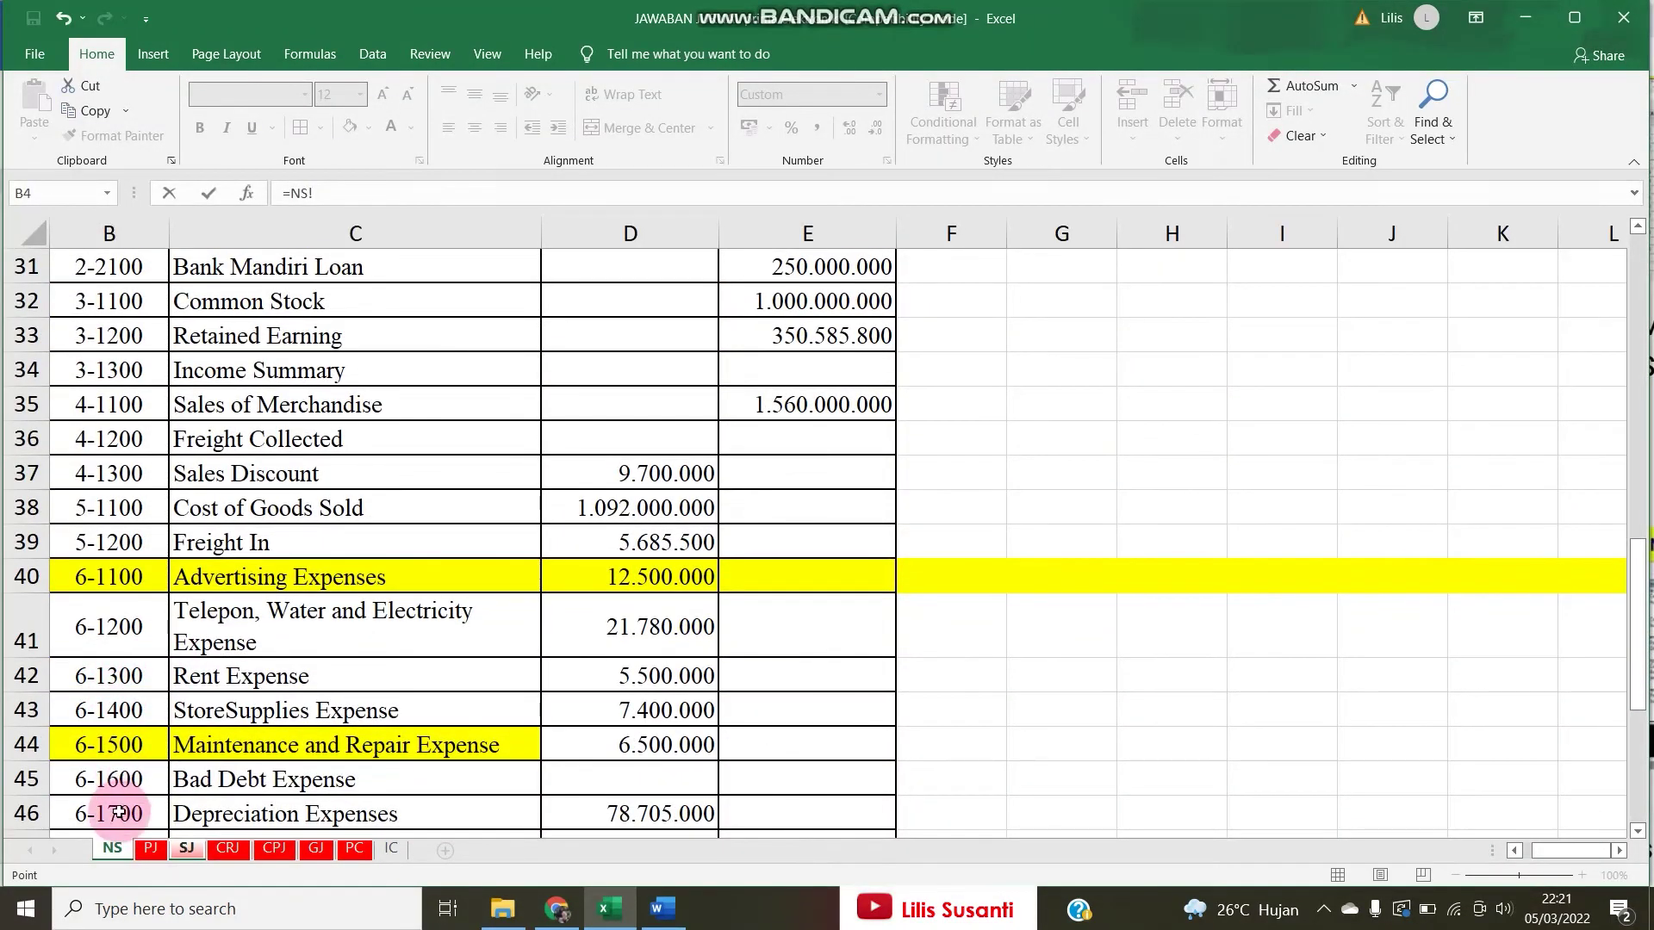
{"action": "left_click", "coordinate": [97, 506]}
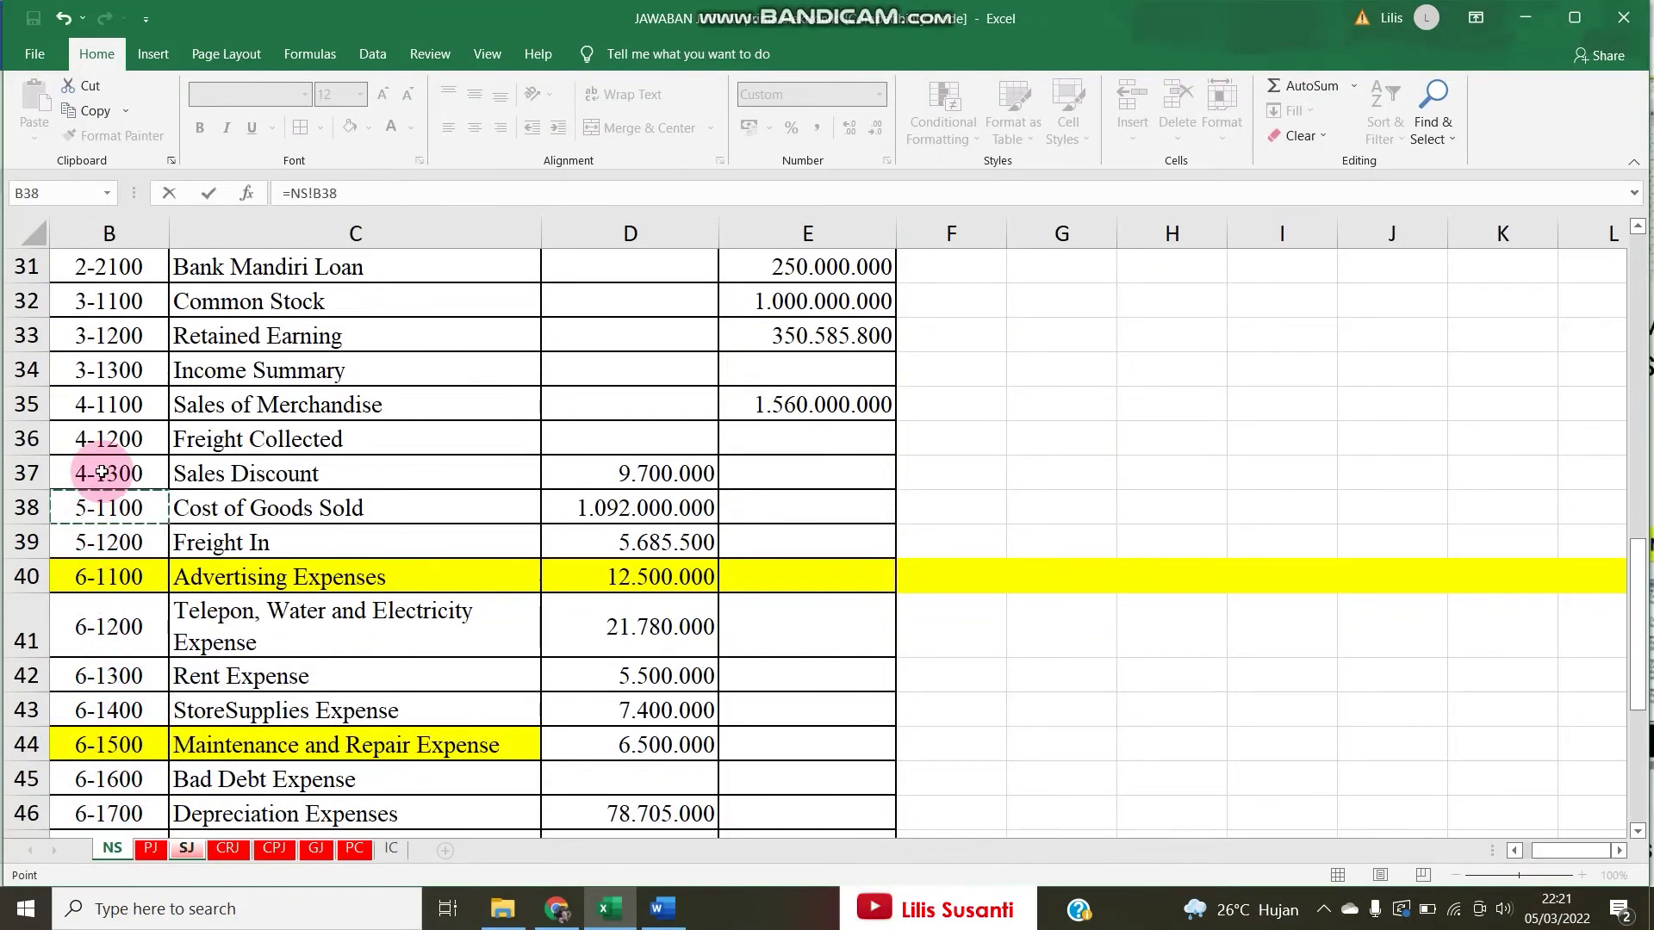
{"action": "key", "text": "Return"}
{"action": "double_click", "coordinate": [562, 587]}
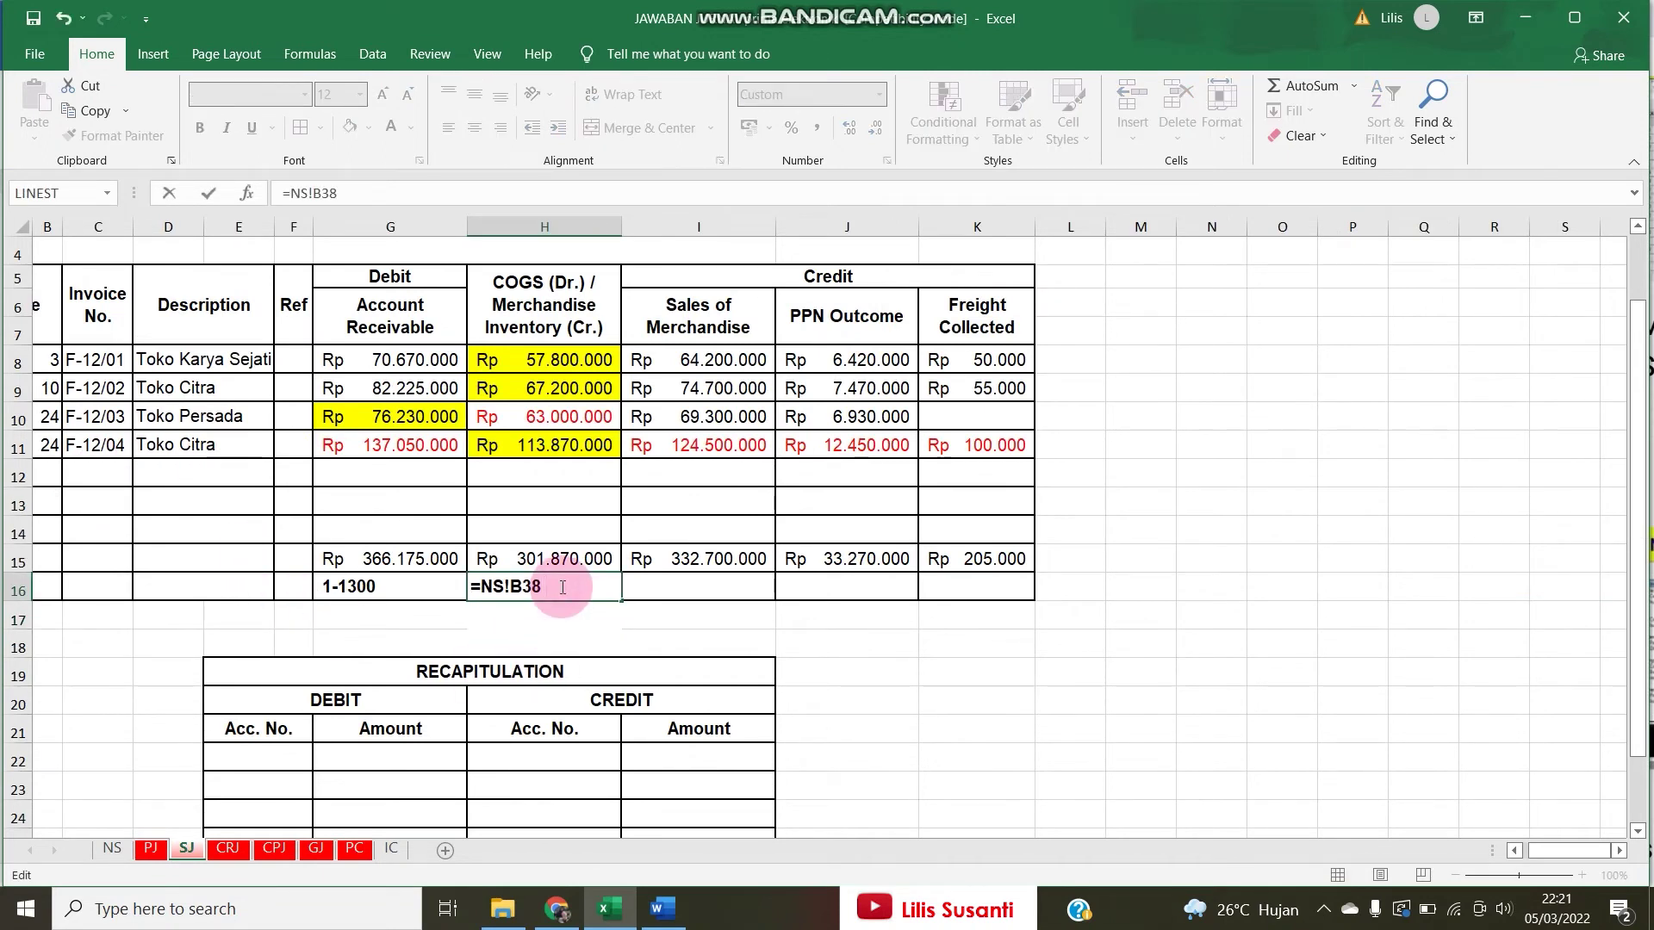
{"action": "key", "text": "Return"}
Reference the Merchandise Inventory account number, 1-1500, from the NS sheet in H17 and set its font colour to black.
{"action": "type", "text": "="}
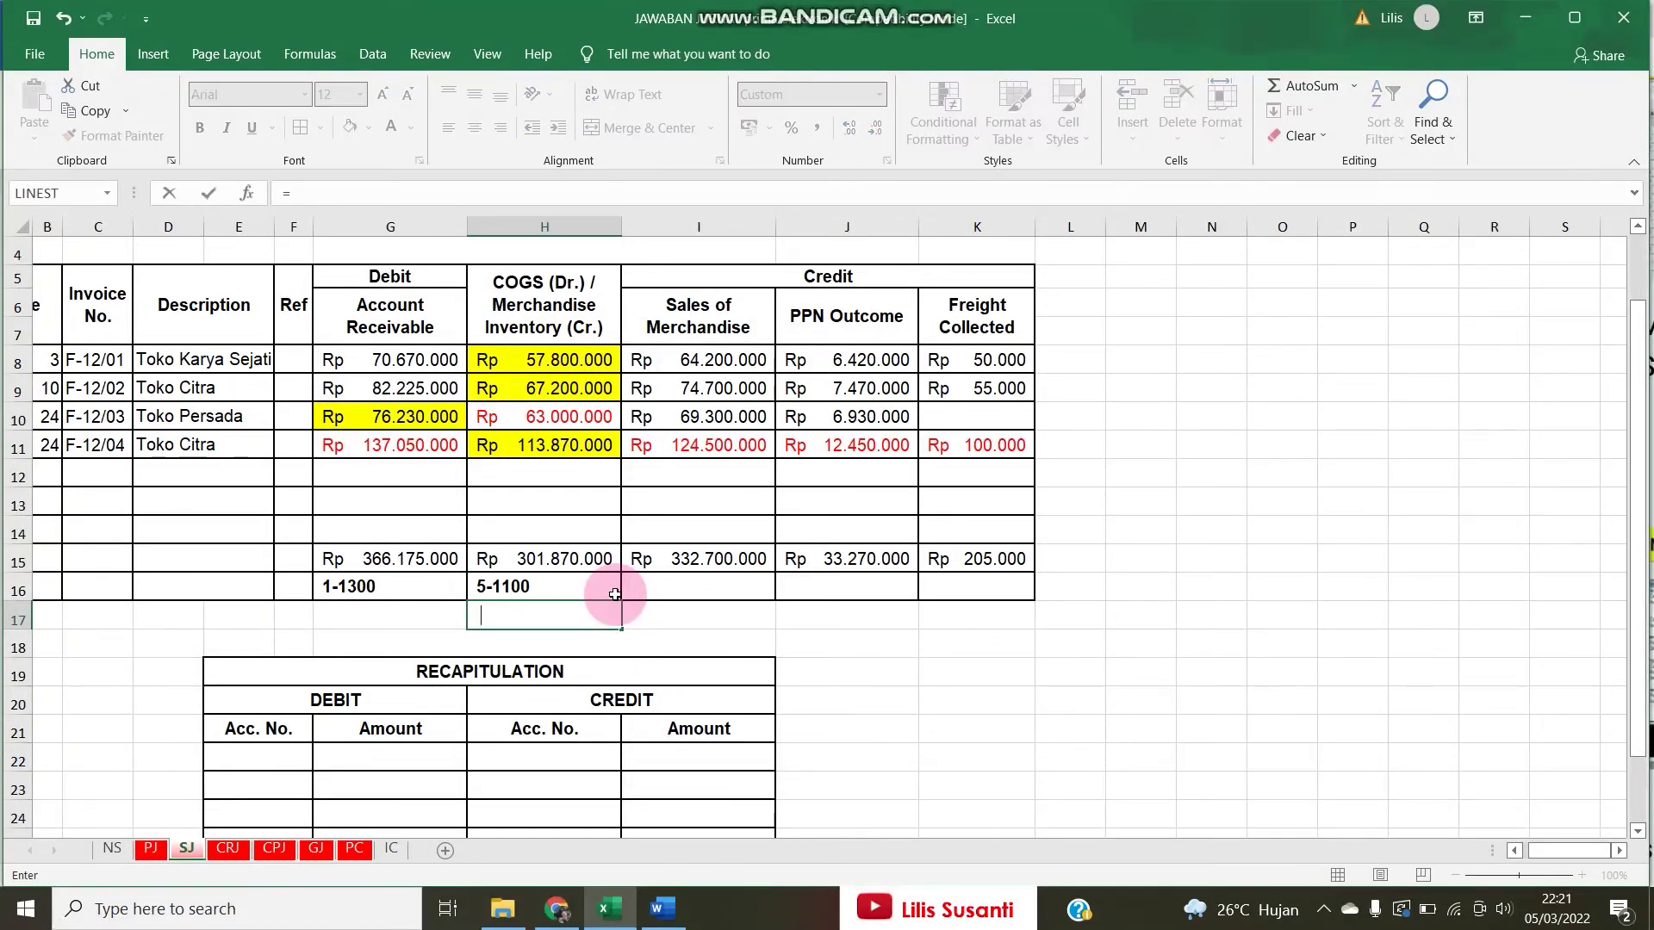
{"action": "left_click", "coordinate": [111, 850]}
{"action": "scroll", "coordinate": [138, 543], "scroll_direction": "up", "scroll_amount": 10}
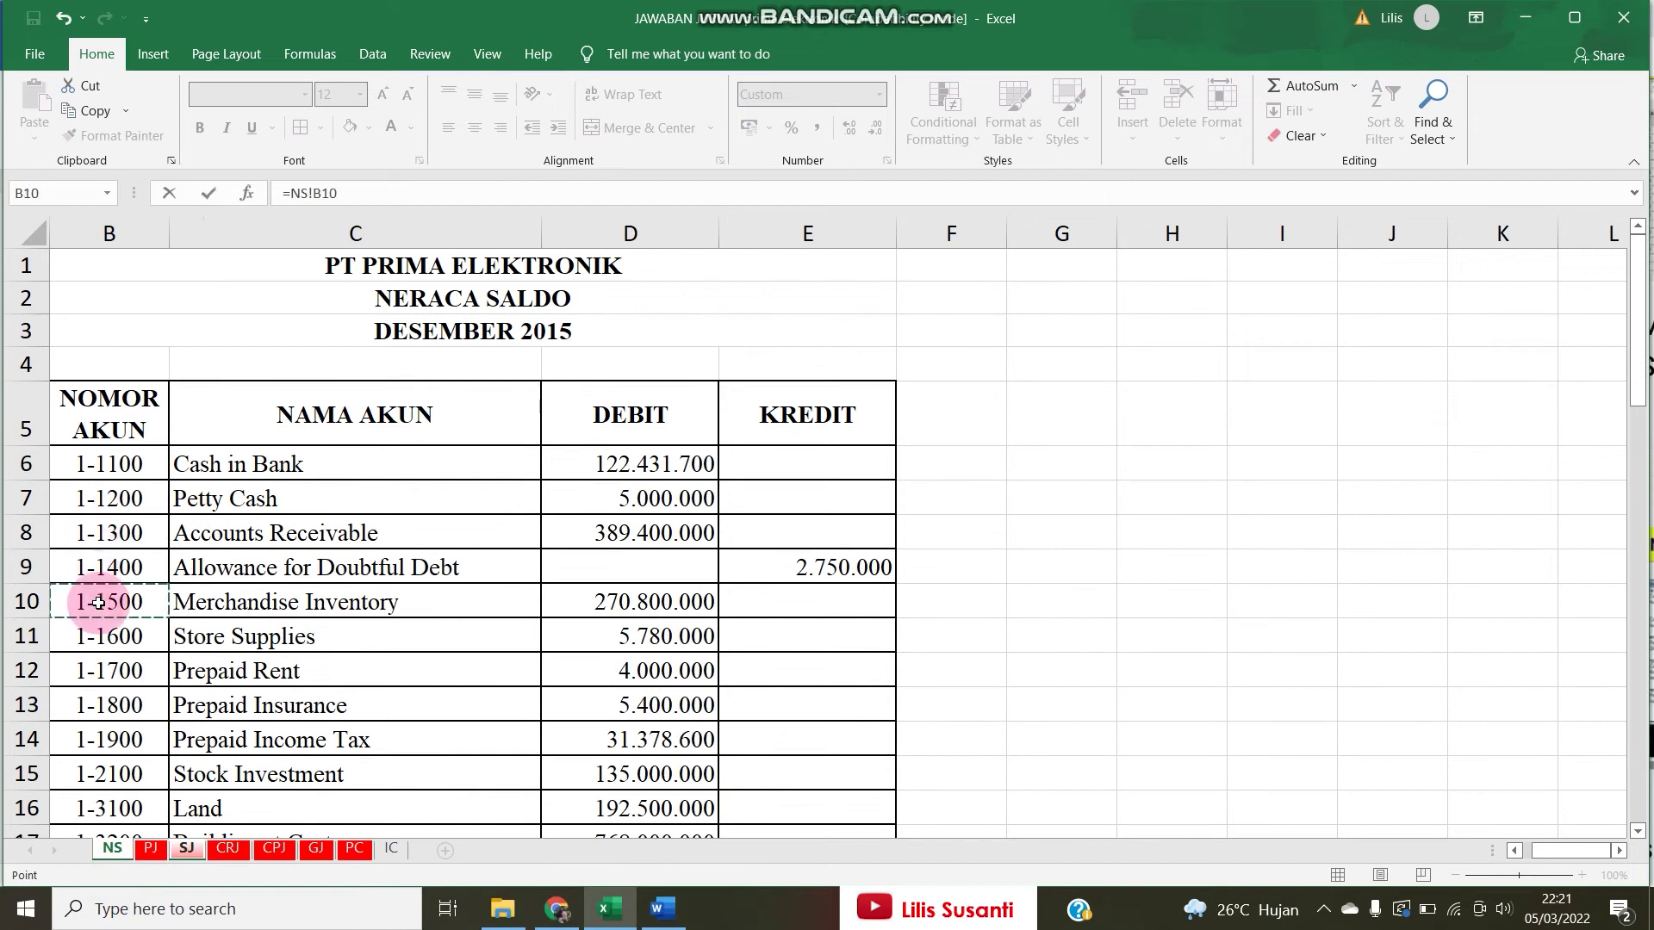
{"action": "key", "text": "Return"}
{"action": "left_click", "coordinate": [497, 618]}
{"action": "left_click", "coordinate": [385, 129]}
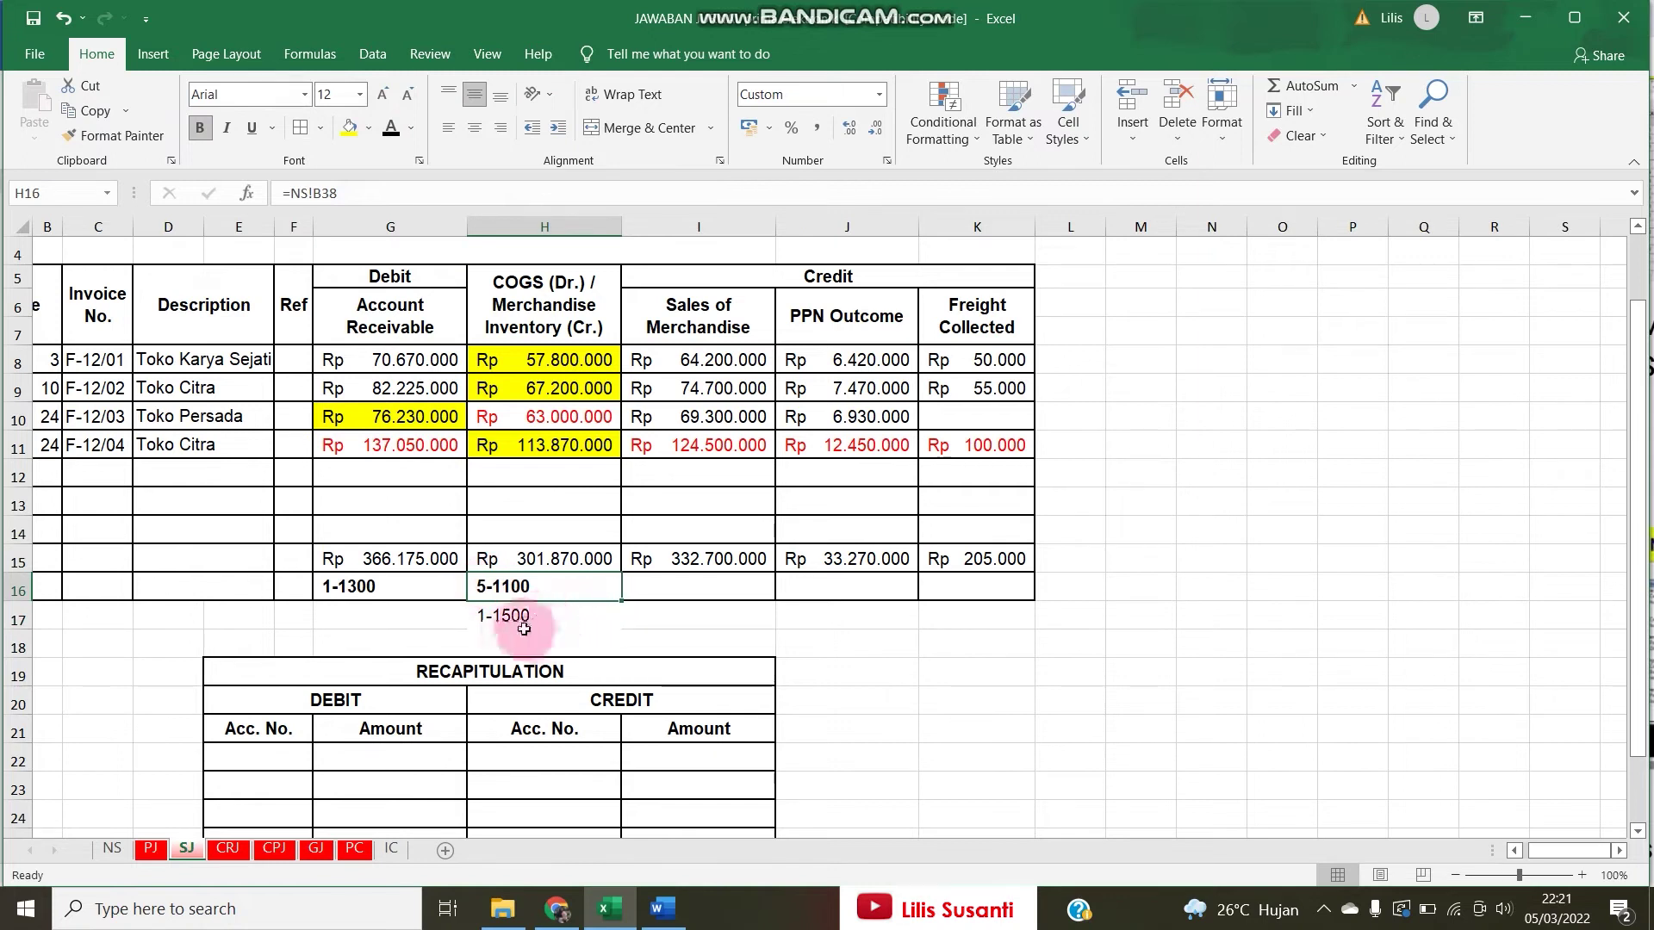
Enter the combined account numbers 5-1100 / 1-1500 as text in I16 and copy them to H16 under the COGS/Merchandise Inventory total.
{"action": "left_click", "coordinate": [647, 582]}
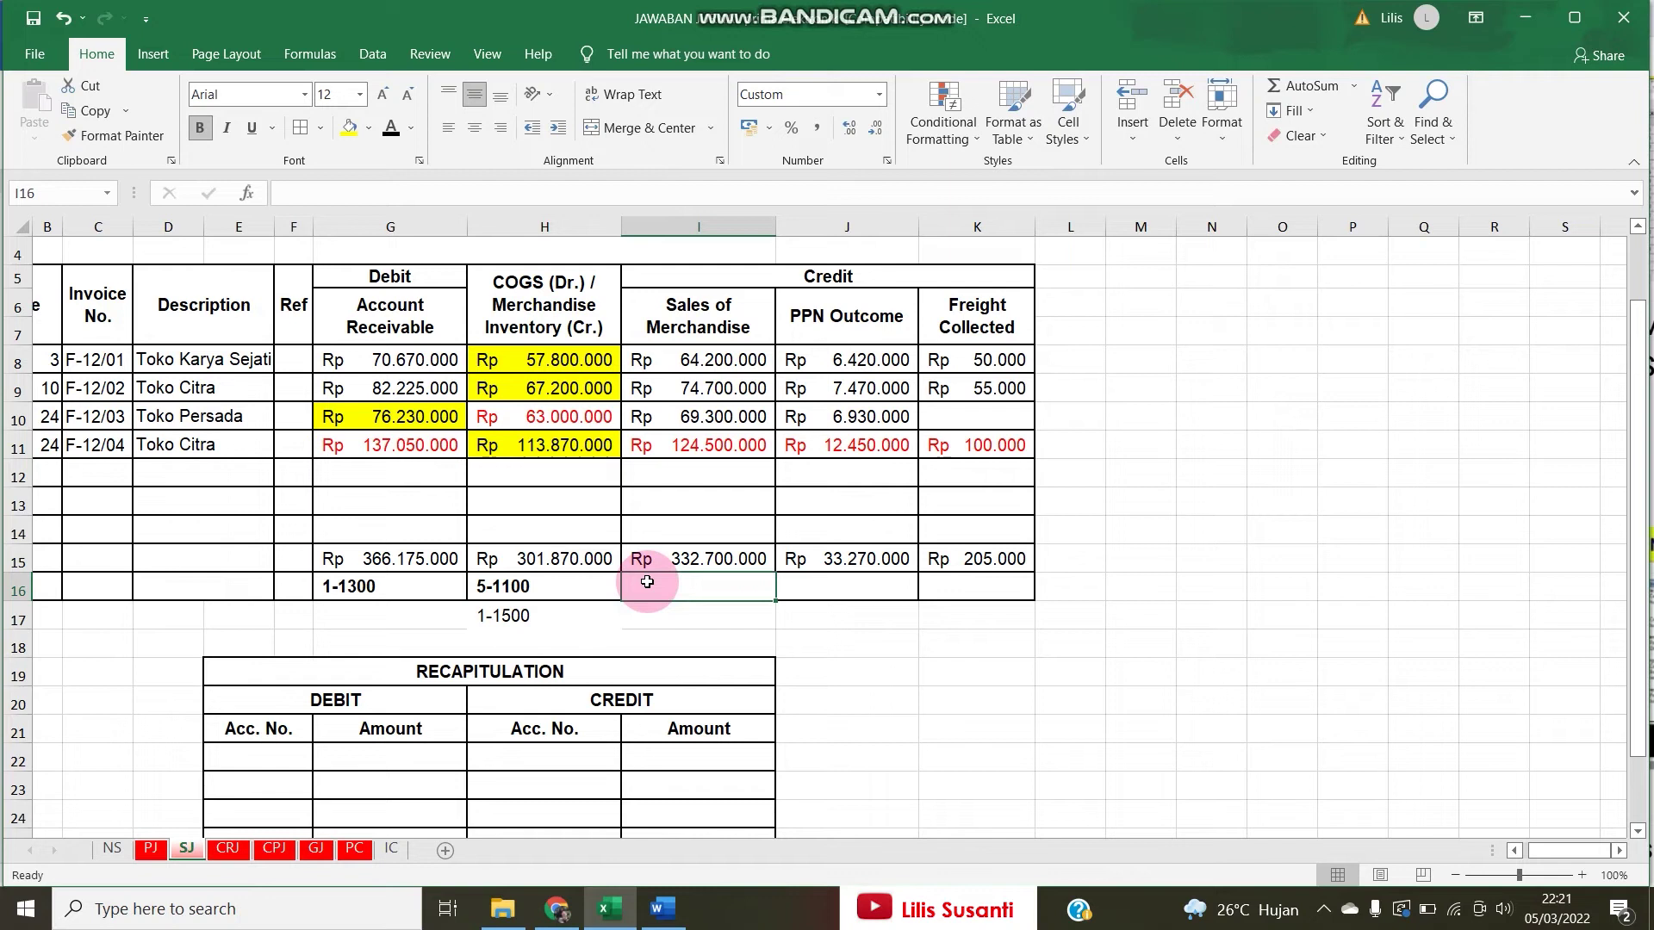
{"action": "type", "text": "'5-1100 / 1-1"}
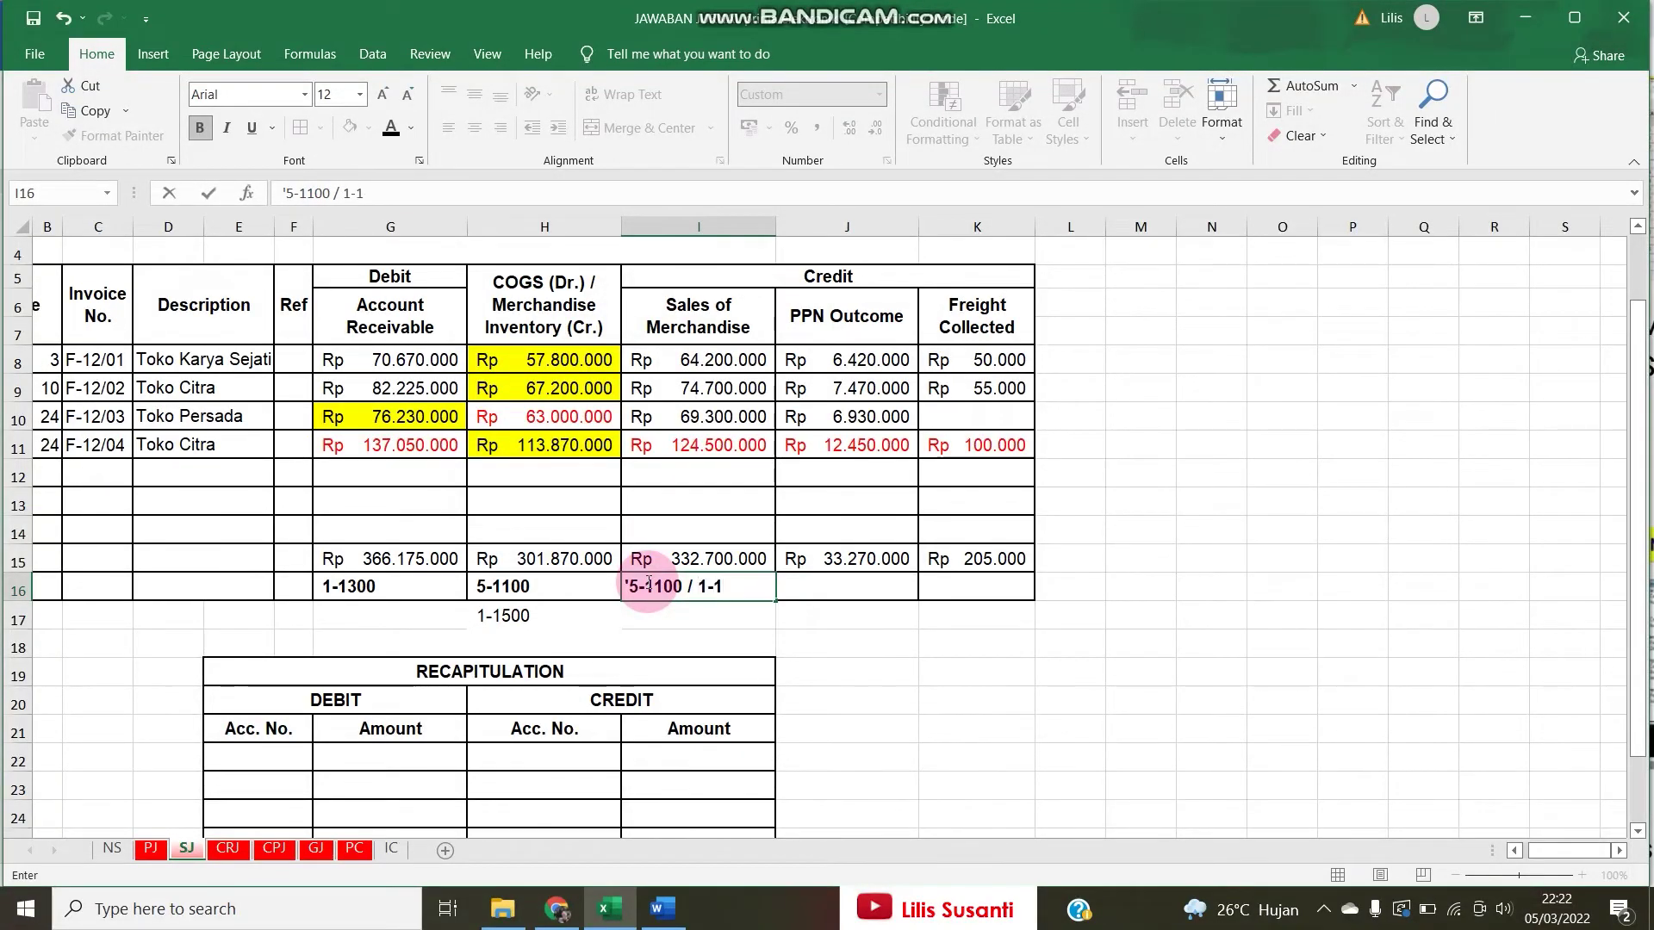
{"action": "key", "text": "Return"}
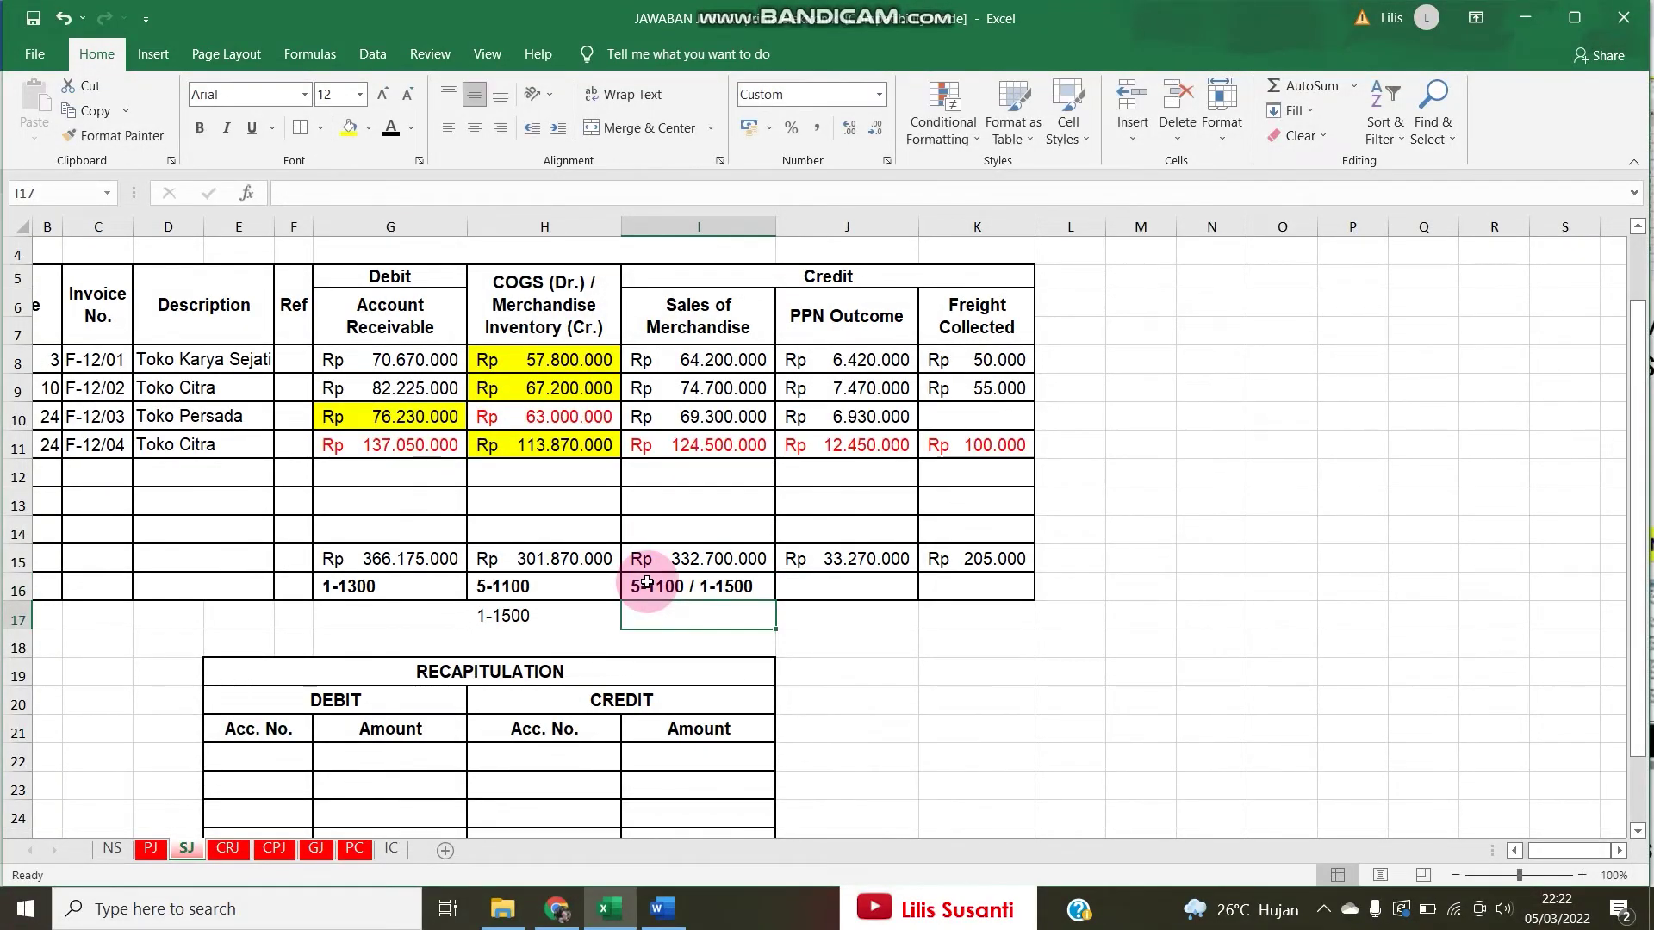
{"action": "left_click", "coordinate": [647, 583]}
{"action": "key", "text": "ctrl+c"}
{"action": "key", "text": "Left"}
{"action": "key", "text": "Return"}
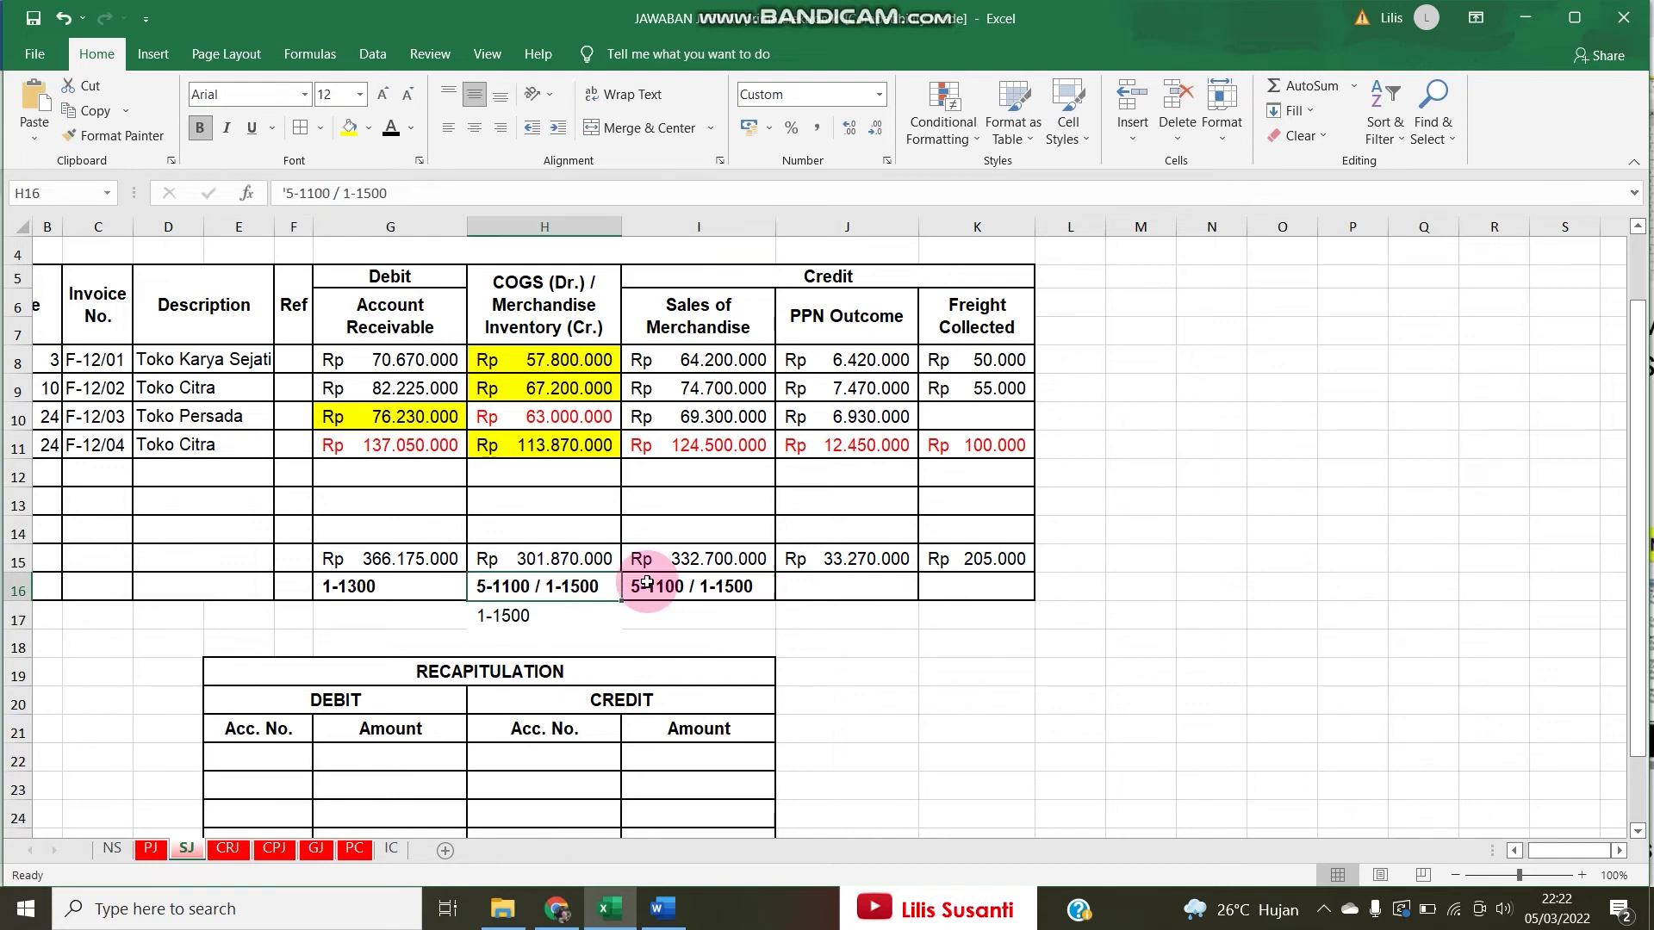
Clear the spare account numbers from I16 and H17.
{"action": "left_click", "coordinate": [647, 583]}
{"action": "key", "text": "Left"}
{"action": "key", "text": "Down"}
{"action": "scroll", "coordinate": [646, 583], "scroll_direction": "up", "scroll_amount": 1}
Enter the Sales of Merchandise account number, 4-1100, in I16 as a reference to the NS sheet.
{"action": "left_click", "coordinate": [690, 671]}
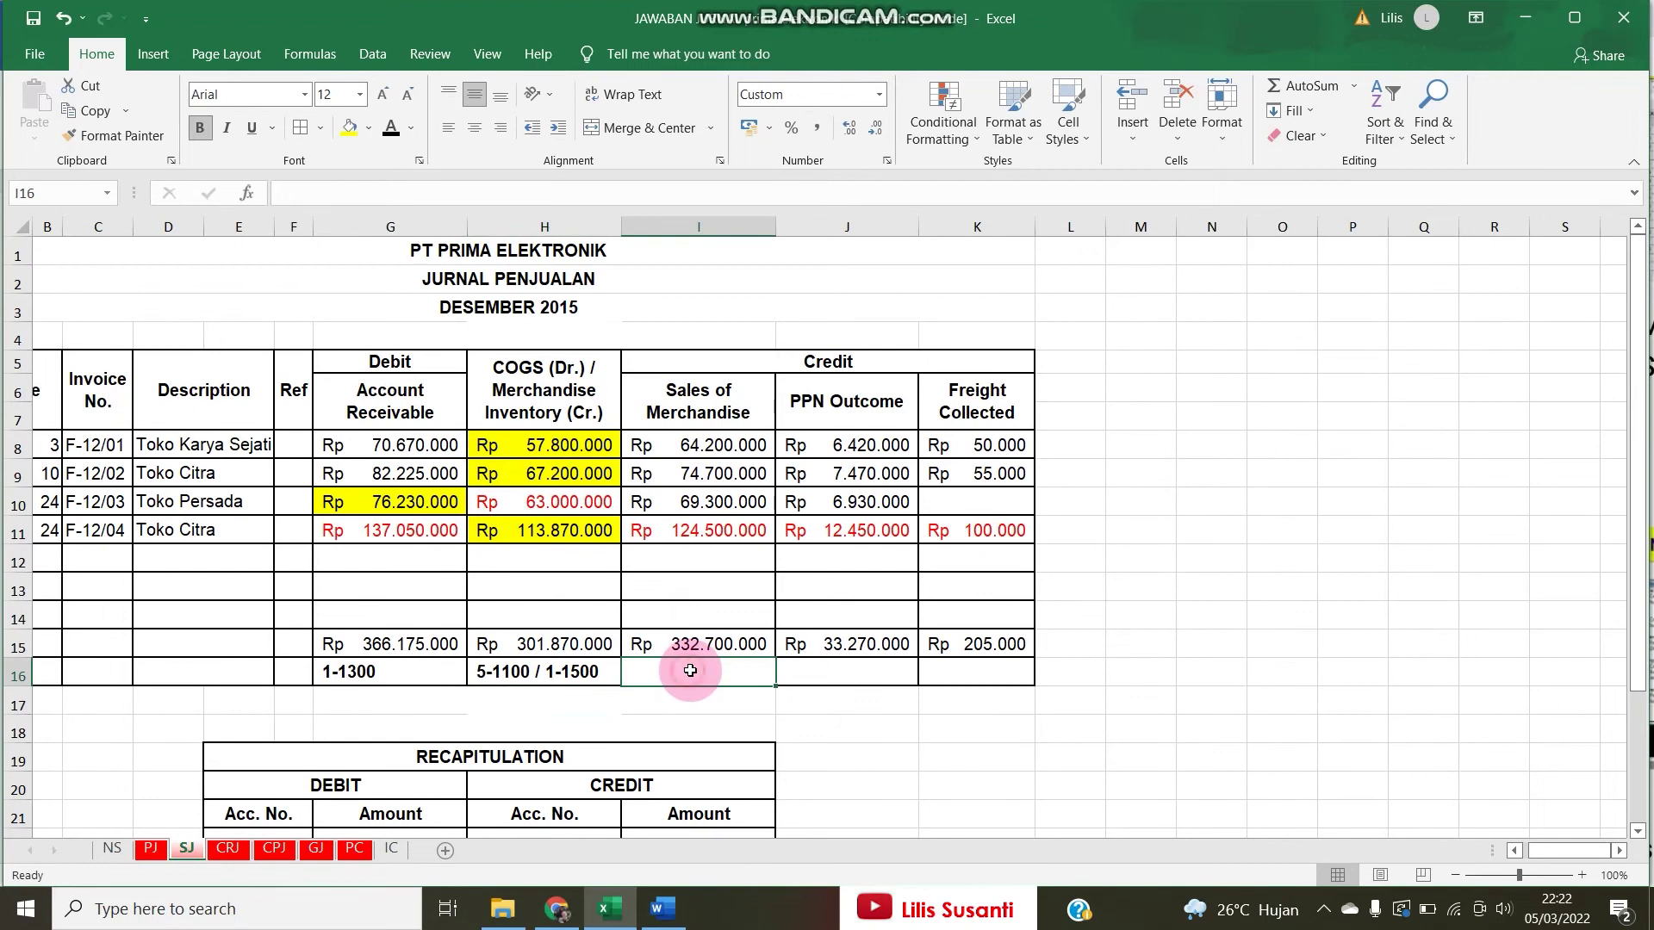
{"action": "type", "text": "="}
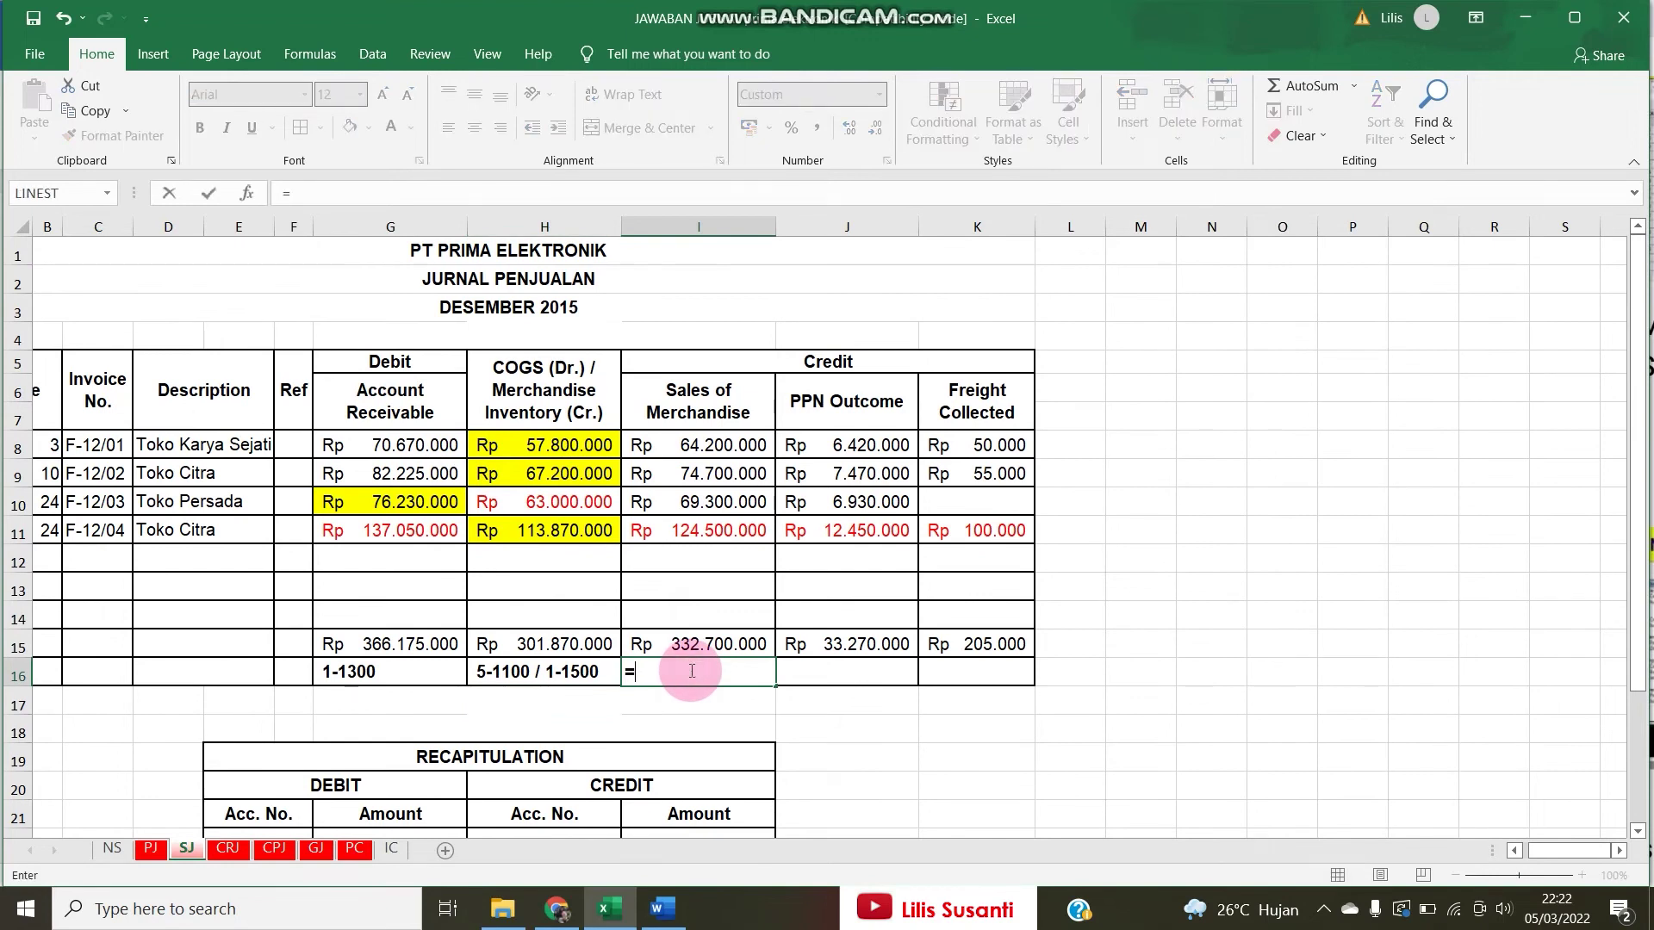
{"action": "left_click", "coordinate": [112, 848]}
{"action": "scroll", "coordinate": [126, 773], "scroll_direction": "down", "scroll_amount": 8}
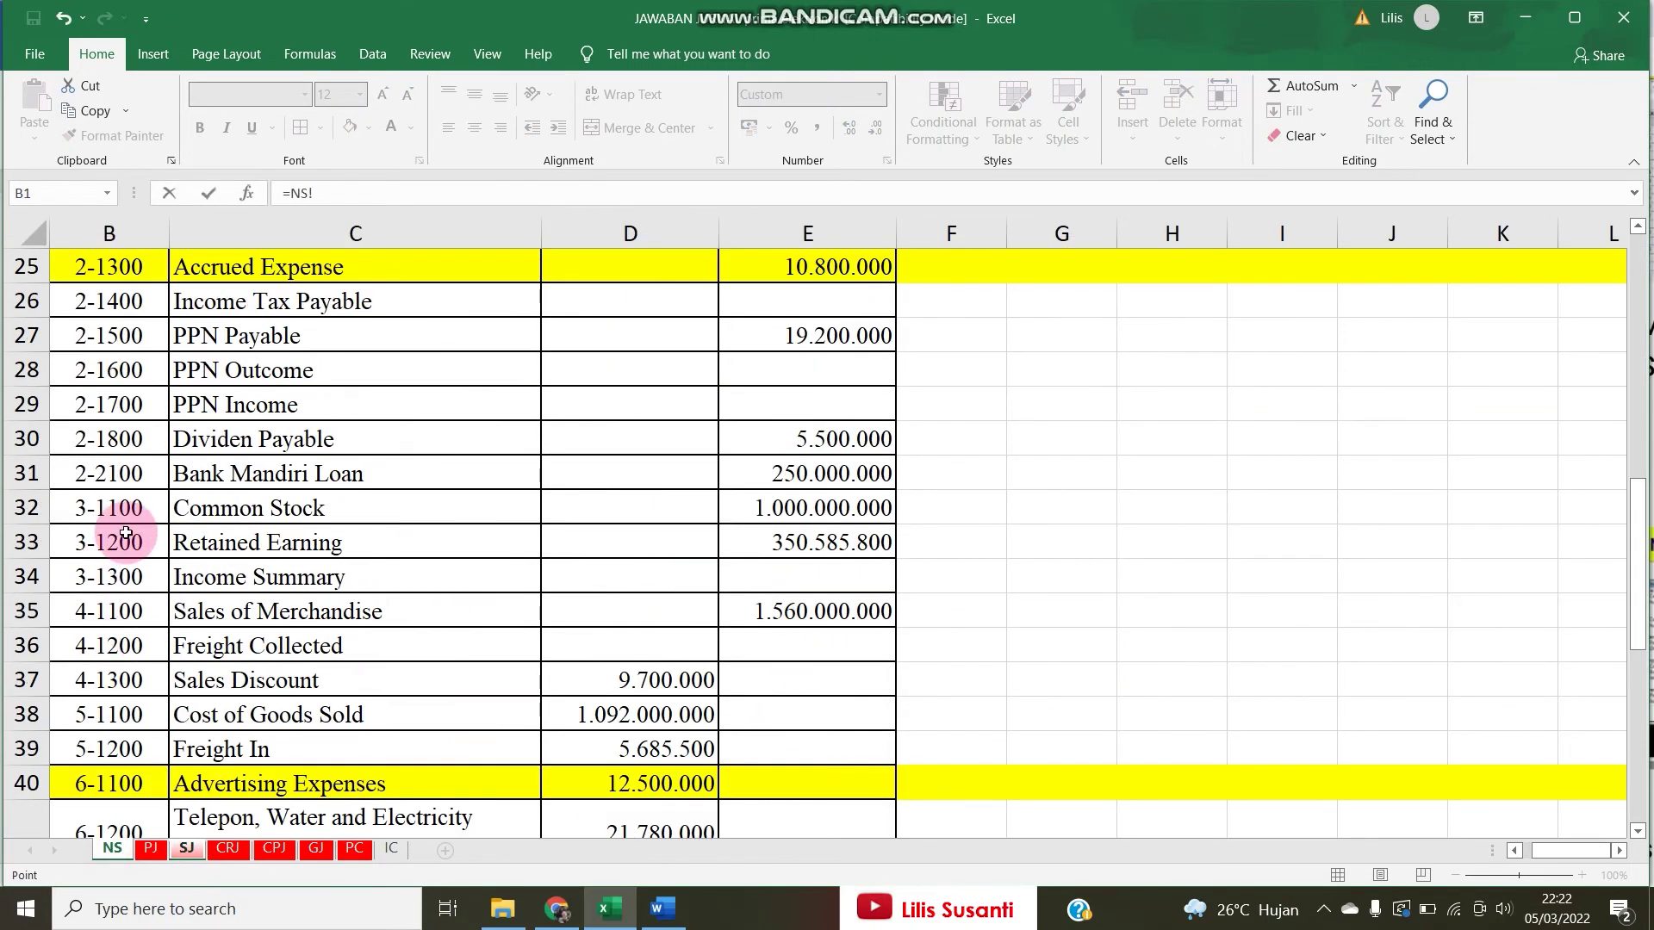
{"action": "key", "text": "Tab"}
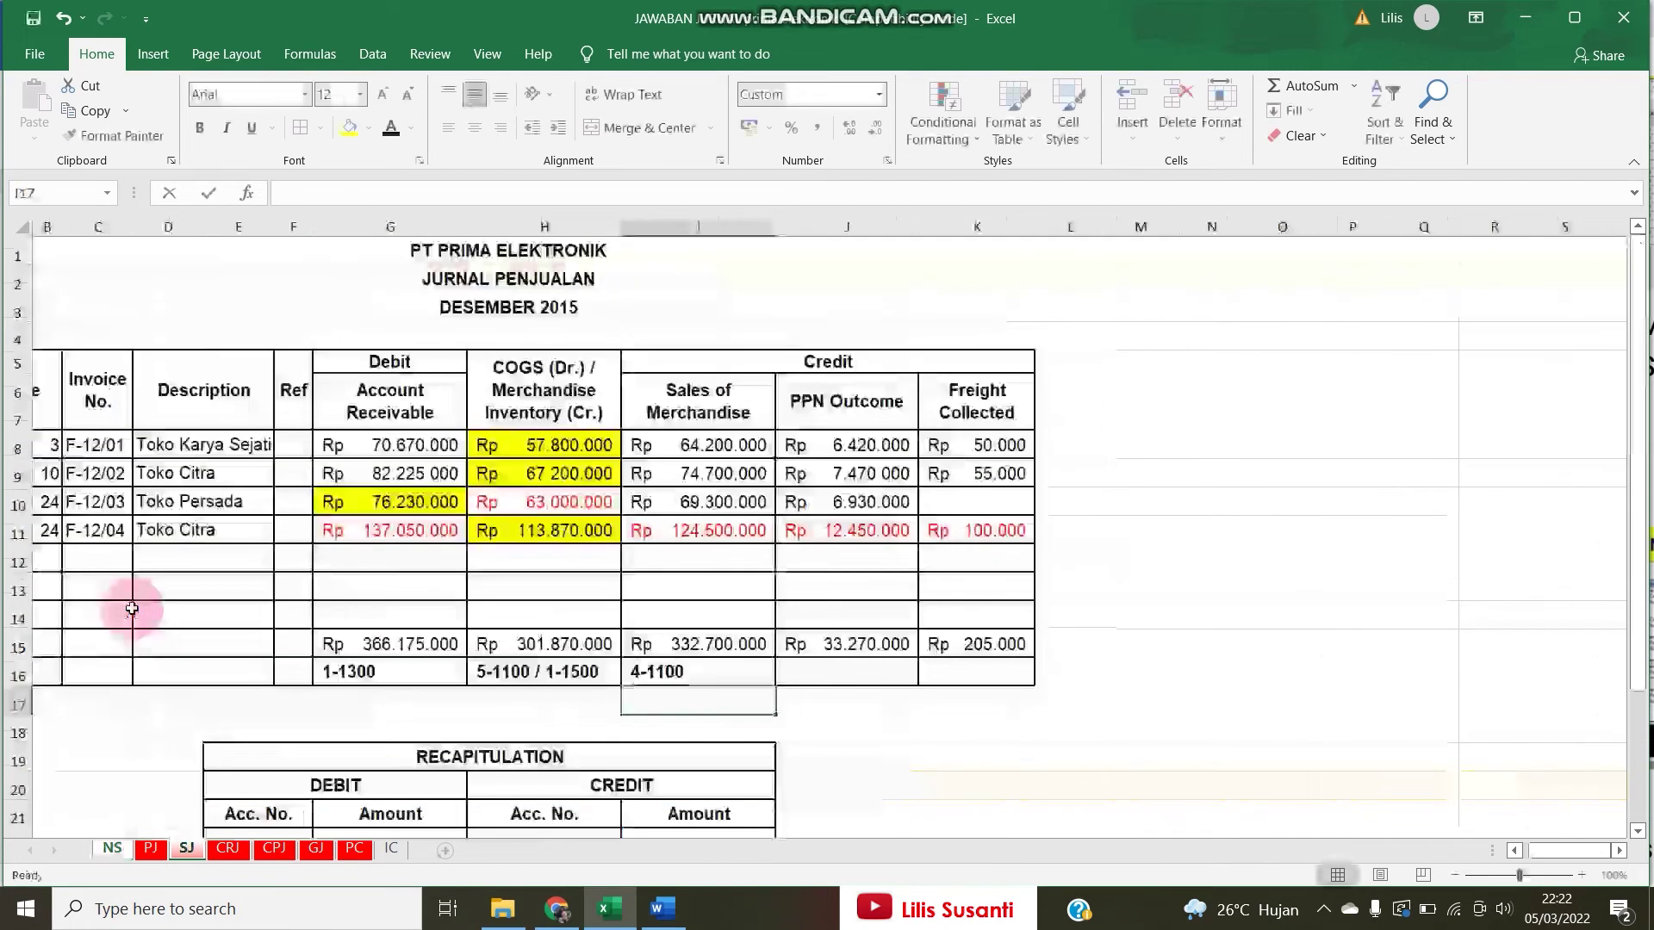
Enter the PPN Outcome account number, 2-1600, in J16 as a reference to the NS sheet.
{"action": "type", "text": "="}
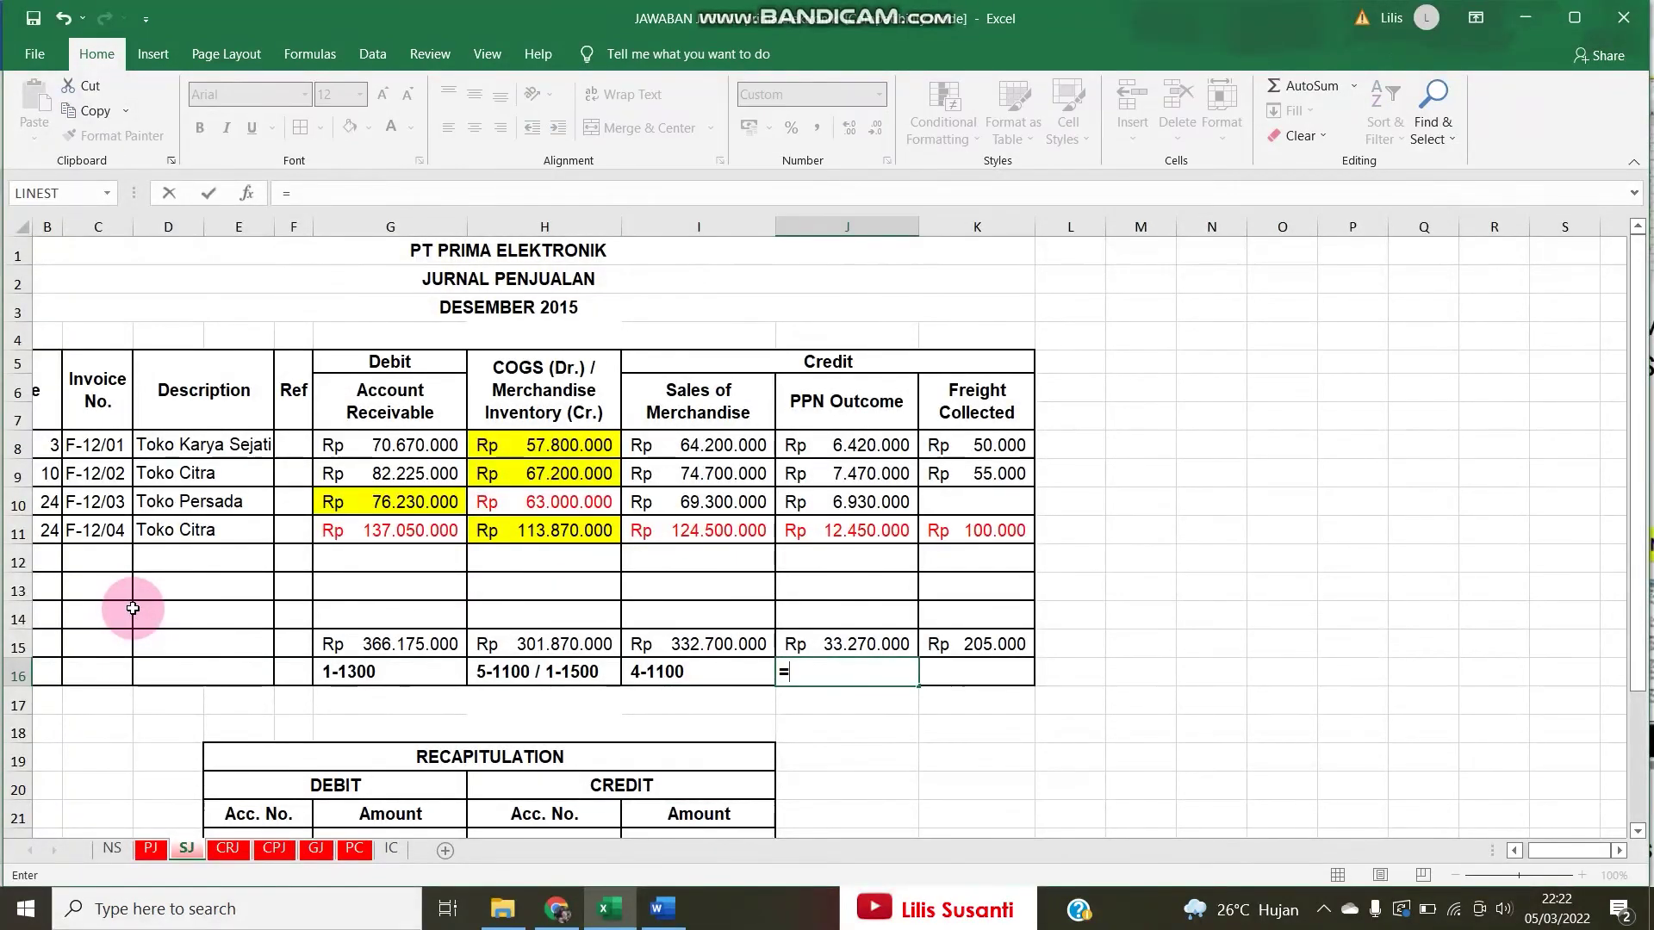
{"action": "left_click", "coordinate": [112, 849]}
{"action": "scroll", "coordinate": [104, 535], "scroll_direction": "up", "scroll_amount": 6}
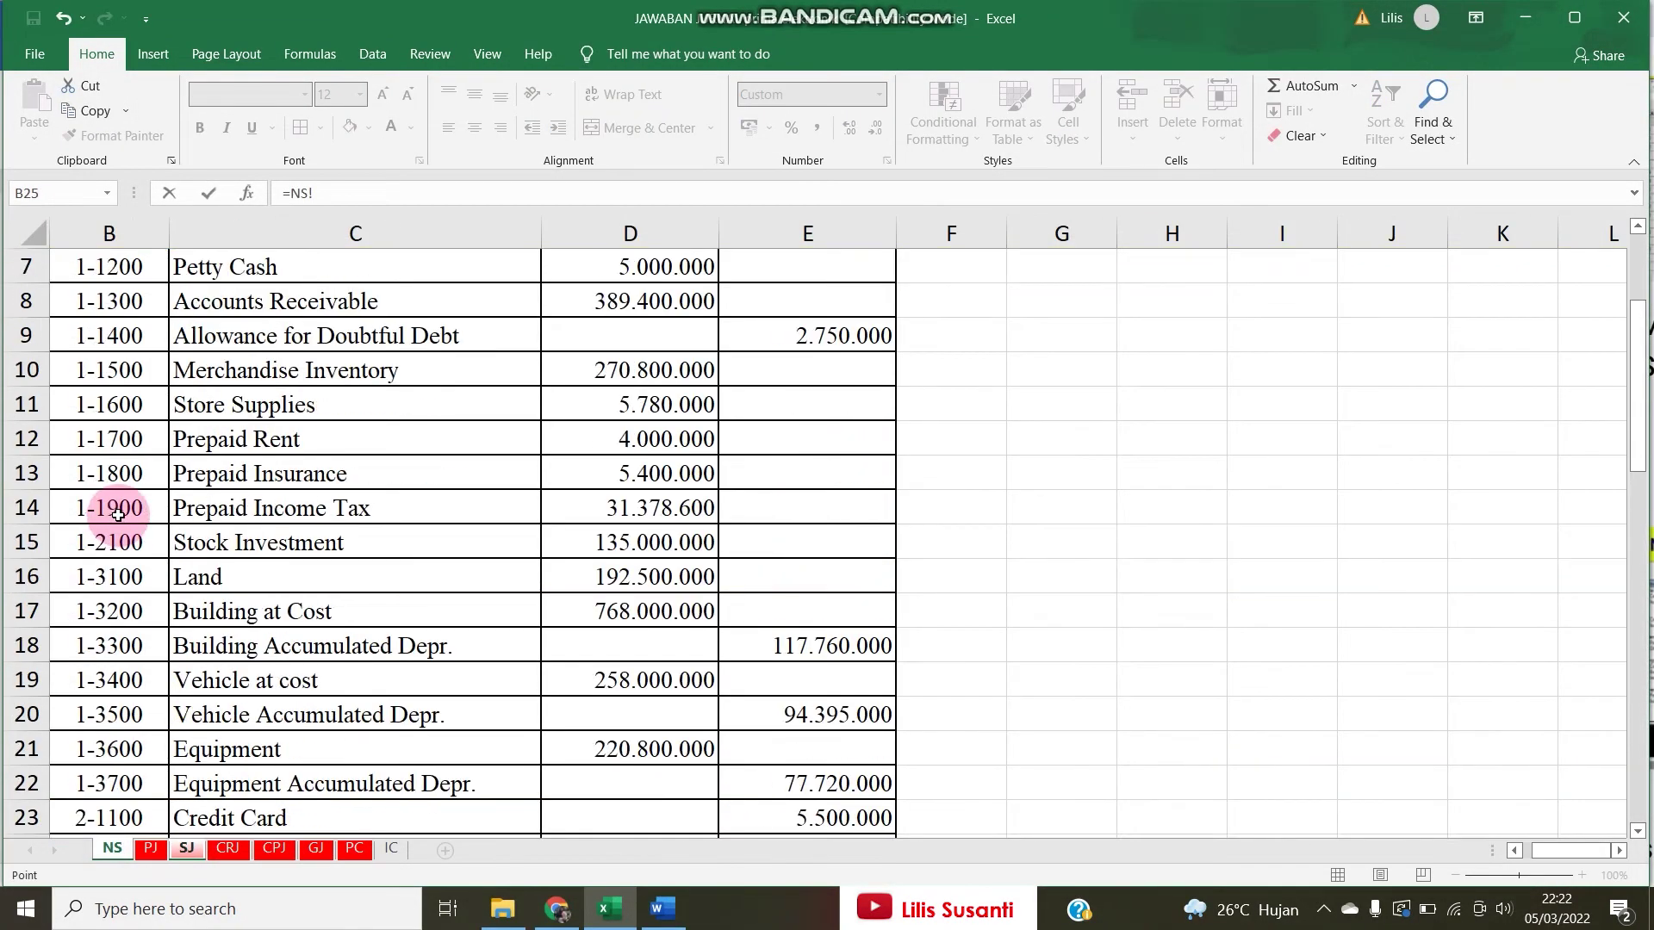
{"action": "scroll", "coordinate": [90, 465], "scroll_direction": "down", "scroll_amount": 3}
{"action": "left_click", "coordinate": [131, 680]}
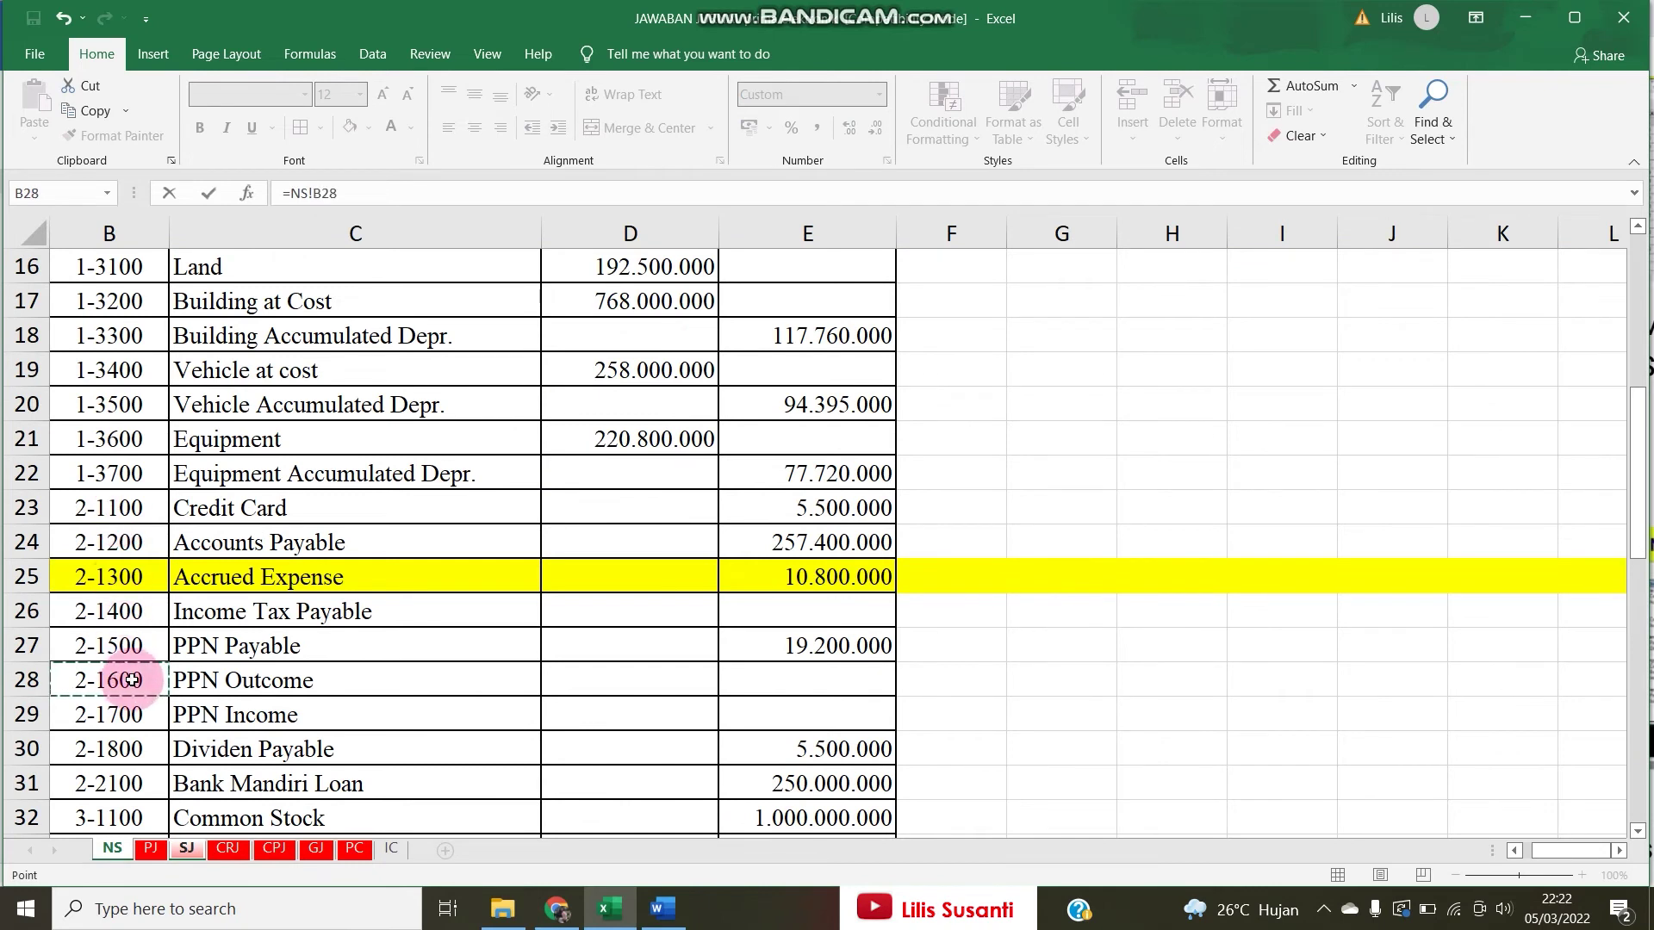
{"action": "key", "text": "Tab"}
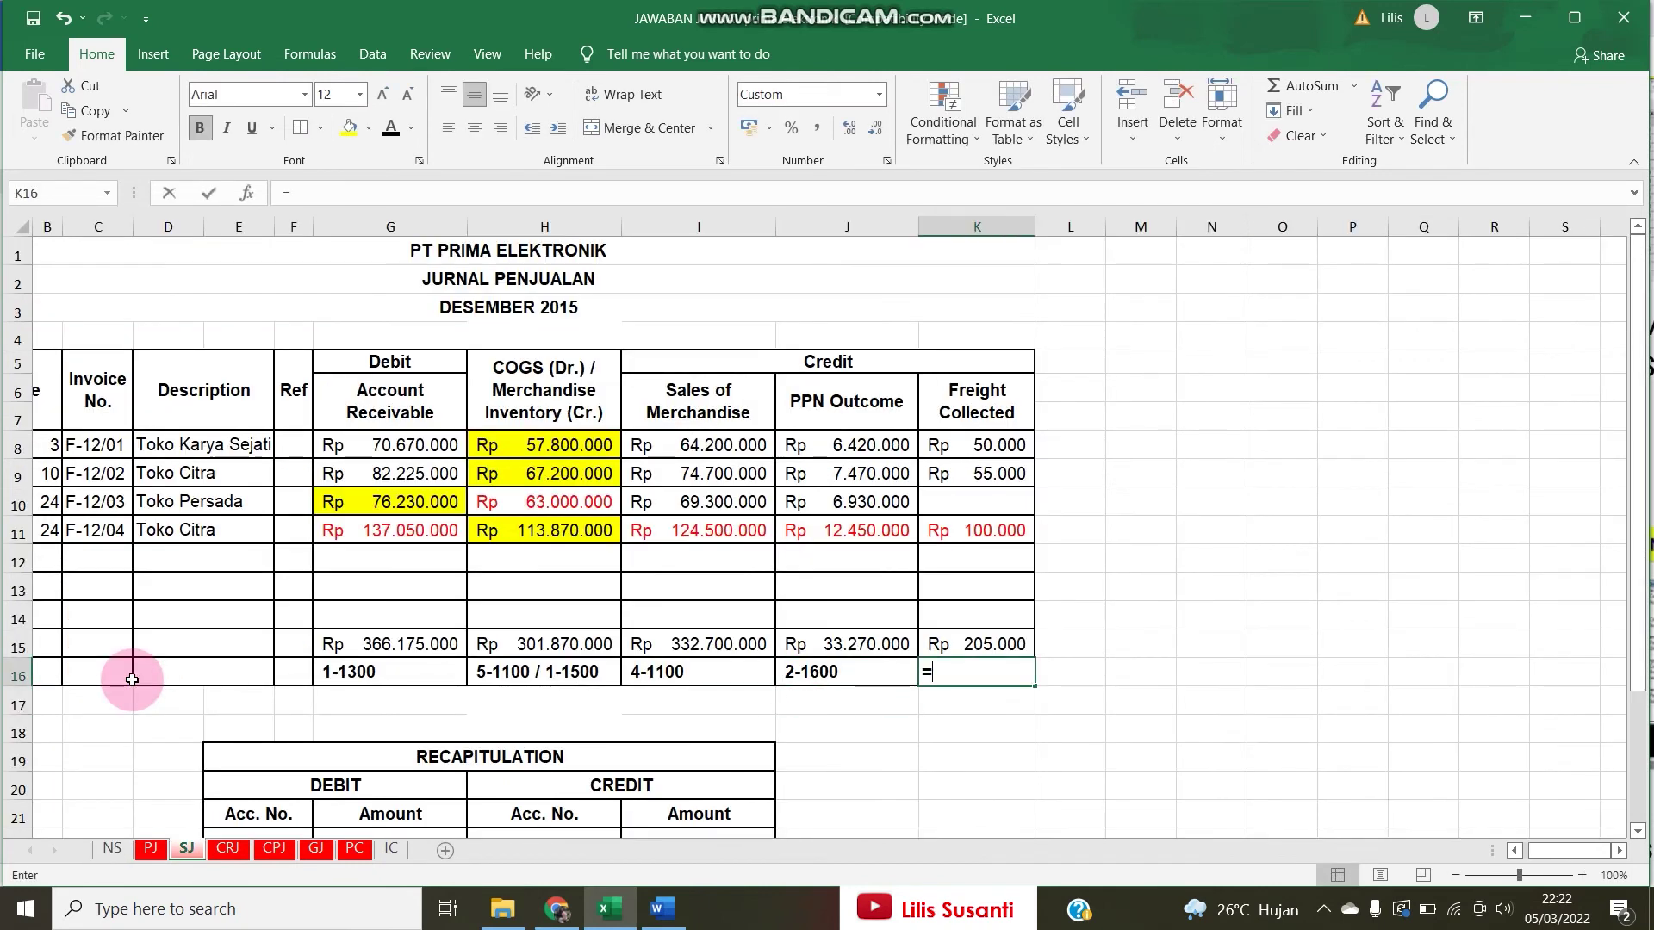
Reference the Freight Collected account number, 4-1200, from the NS sheet in K16 and centre the account numbers in row 16.
{"action": "left_click", "coordinate": [112, 849]}
{"action": "scroll", "coordinate": [135, 703], "scroll_direction": "down", "scroll_amount": 3}
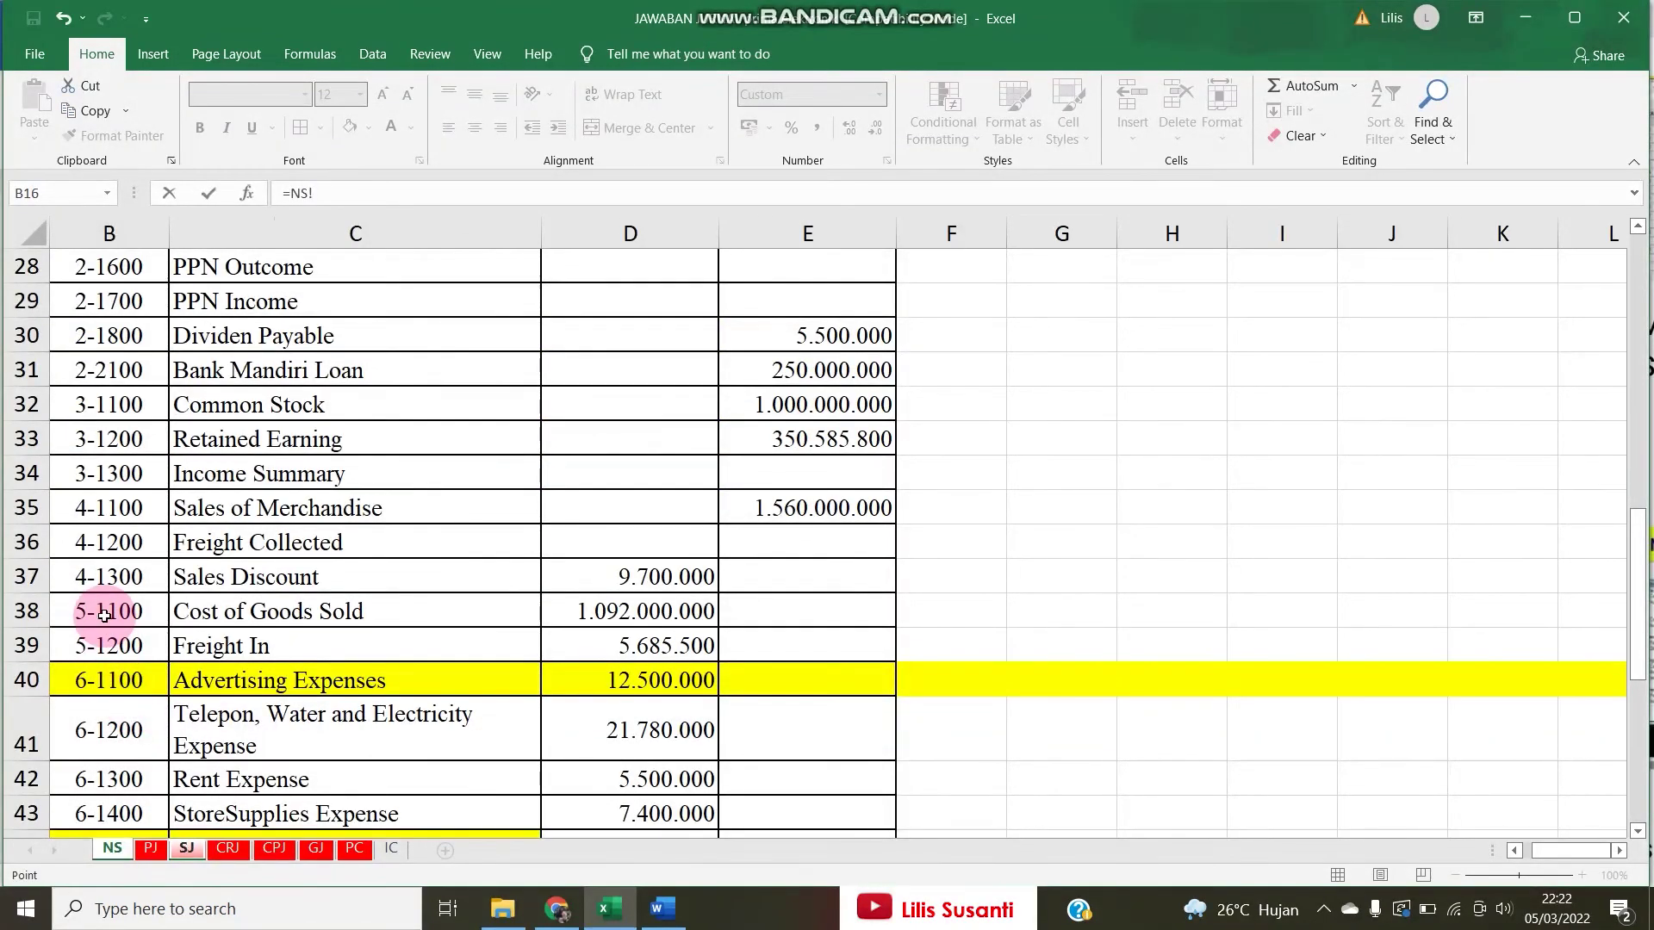
{"action": "scroll", "coordinate": [103, 615], "scroll_direction": "down", "scroll_amount": 5}
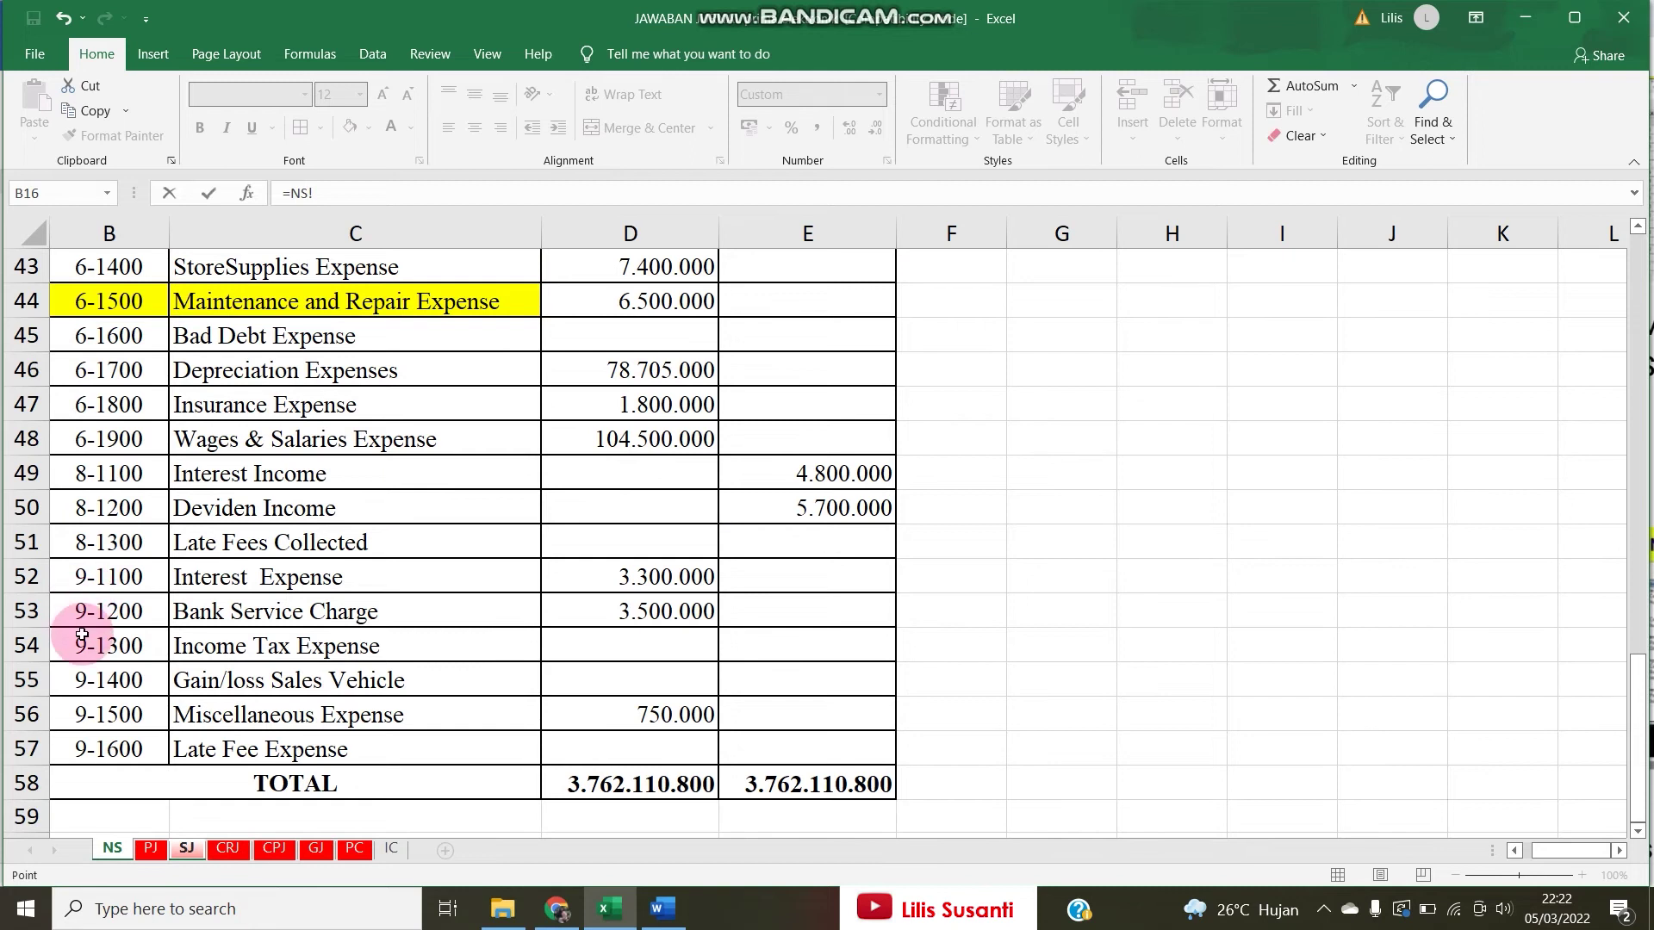
{"action": "scroll", "coordinate": [74, 572], "scroll_direction": "up", "scroll_amount": 3}
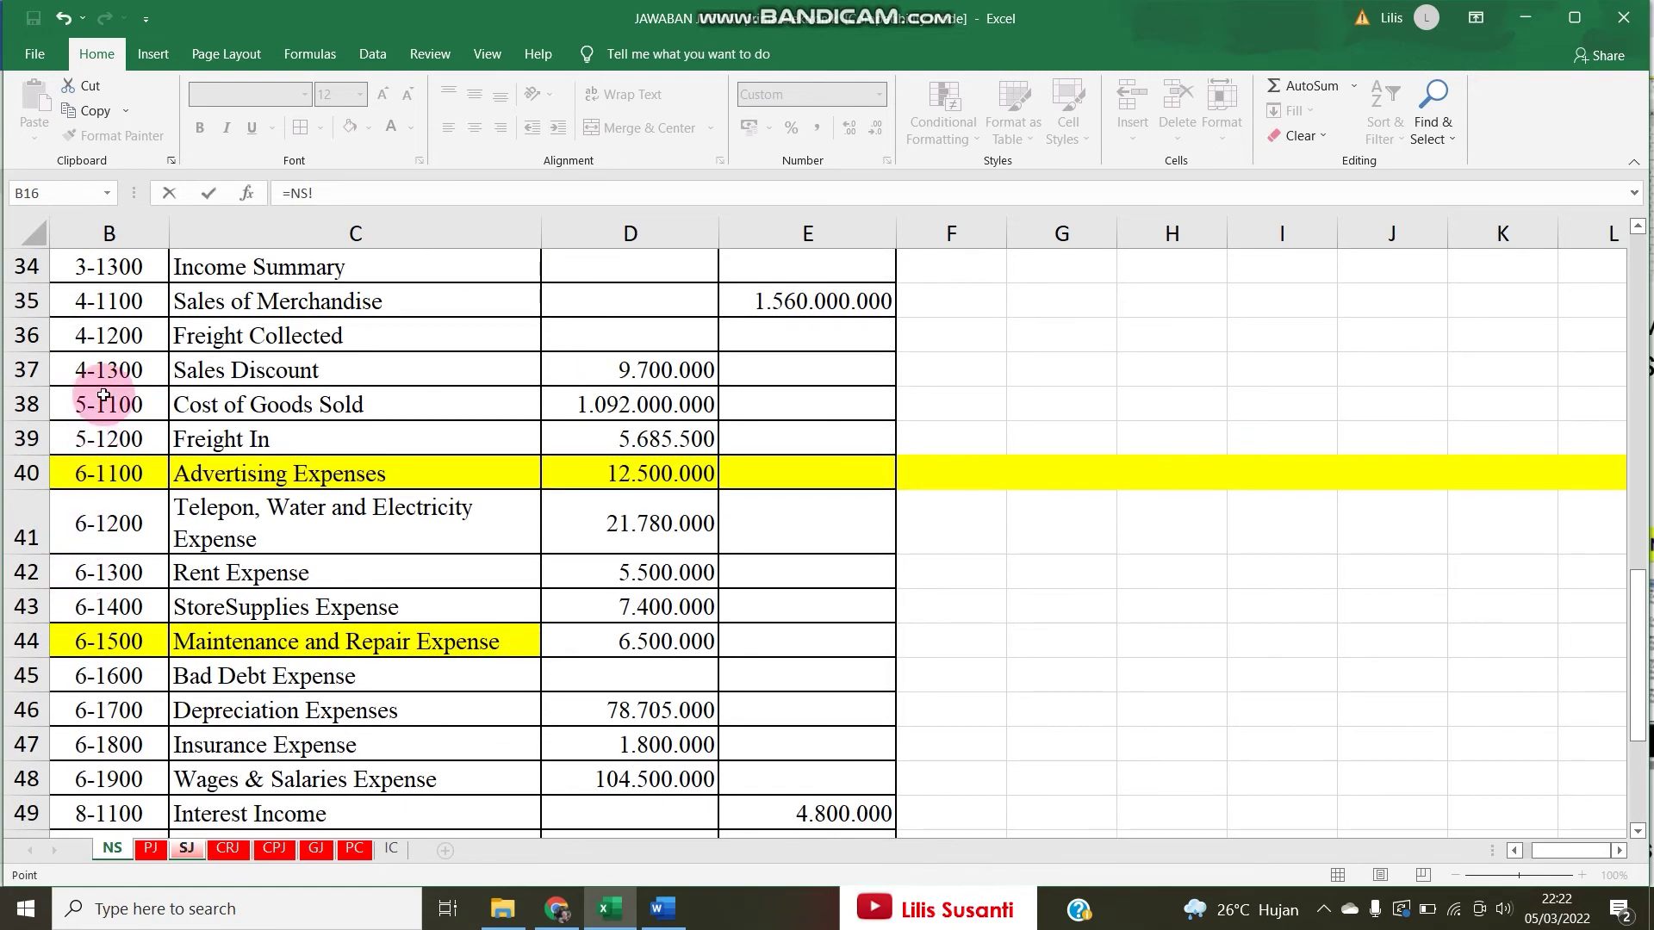
{"action": "key", "text": "Return"}
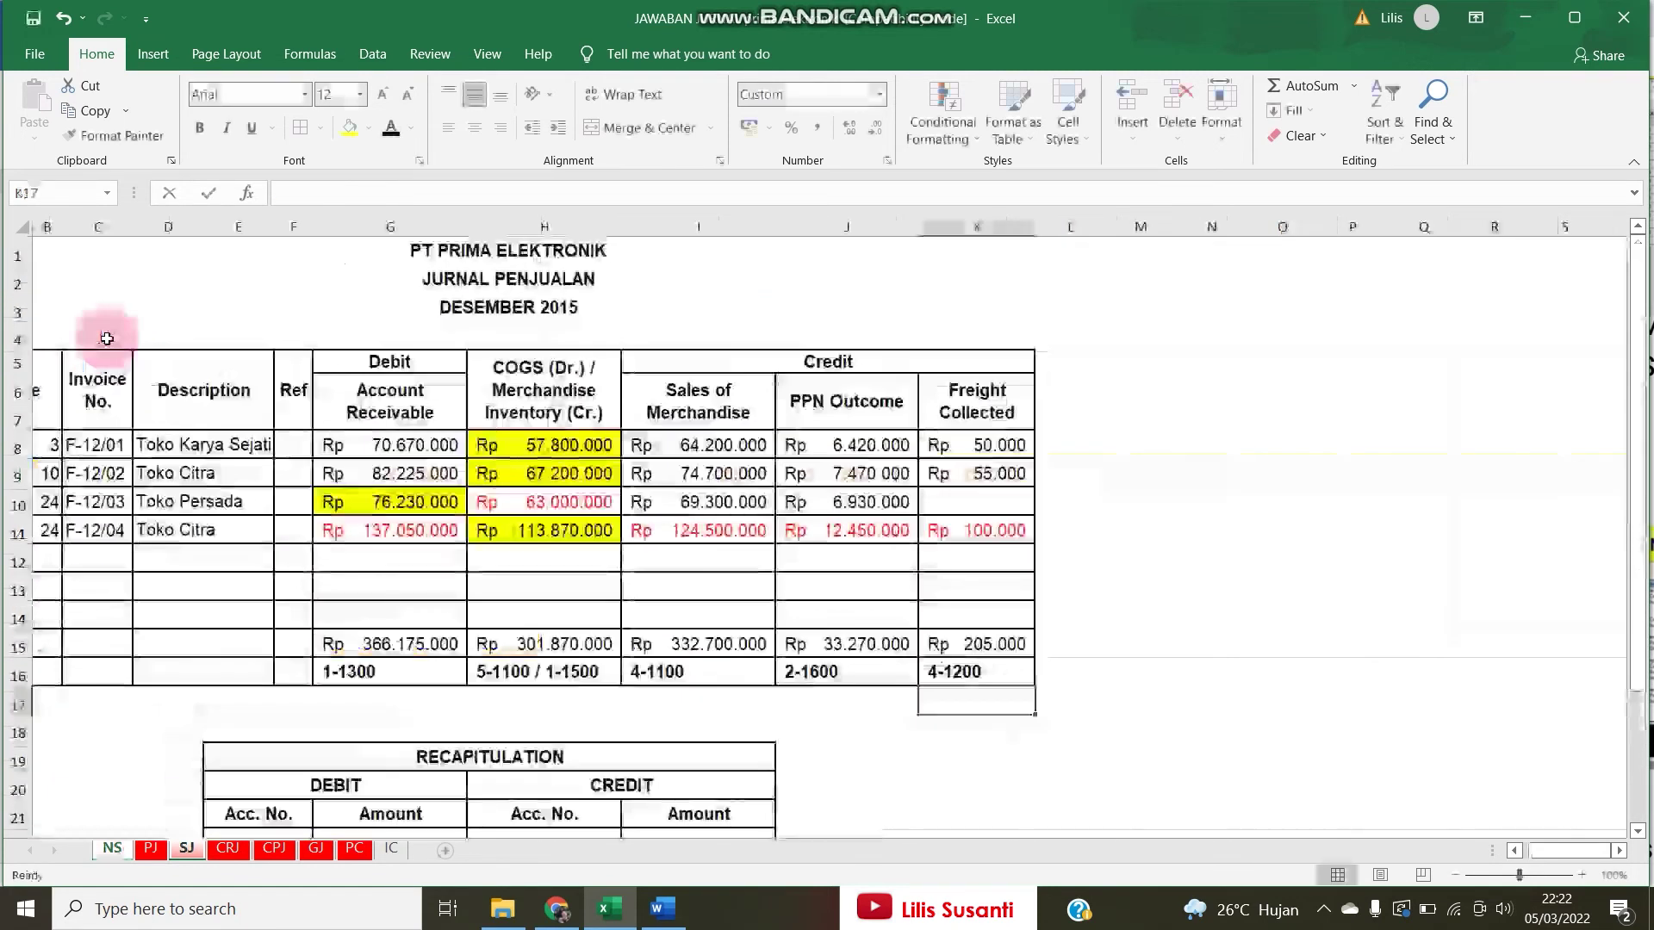
{"action": "left_click", "coordinate": [17, 668]}
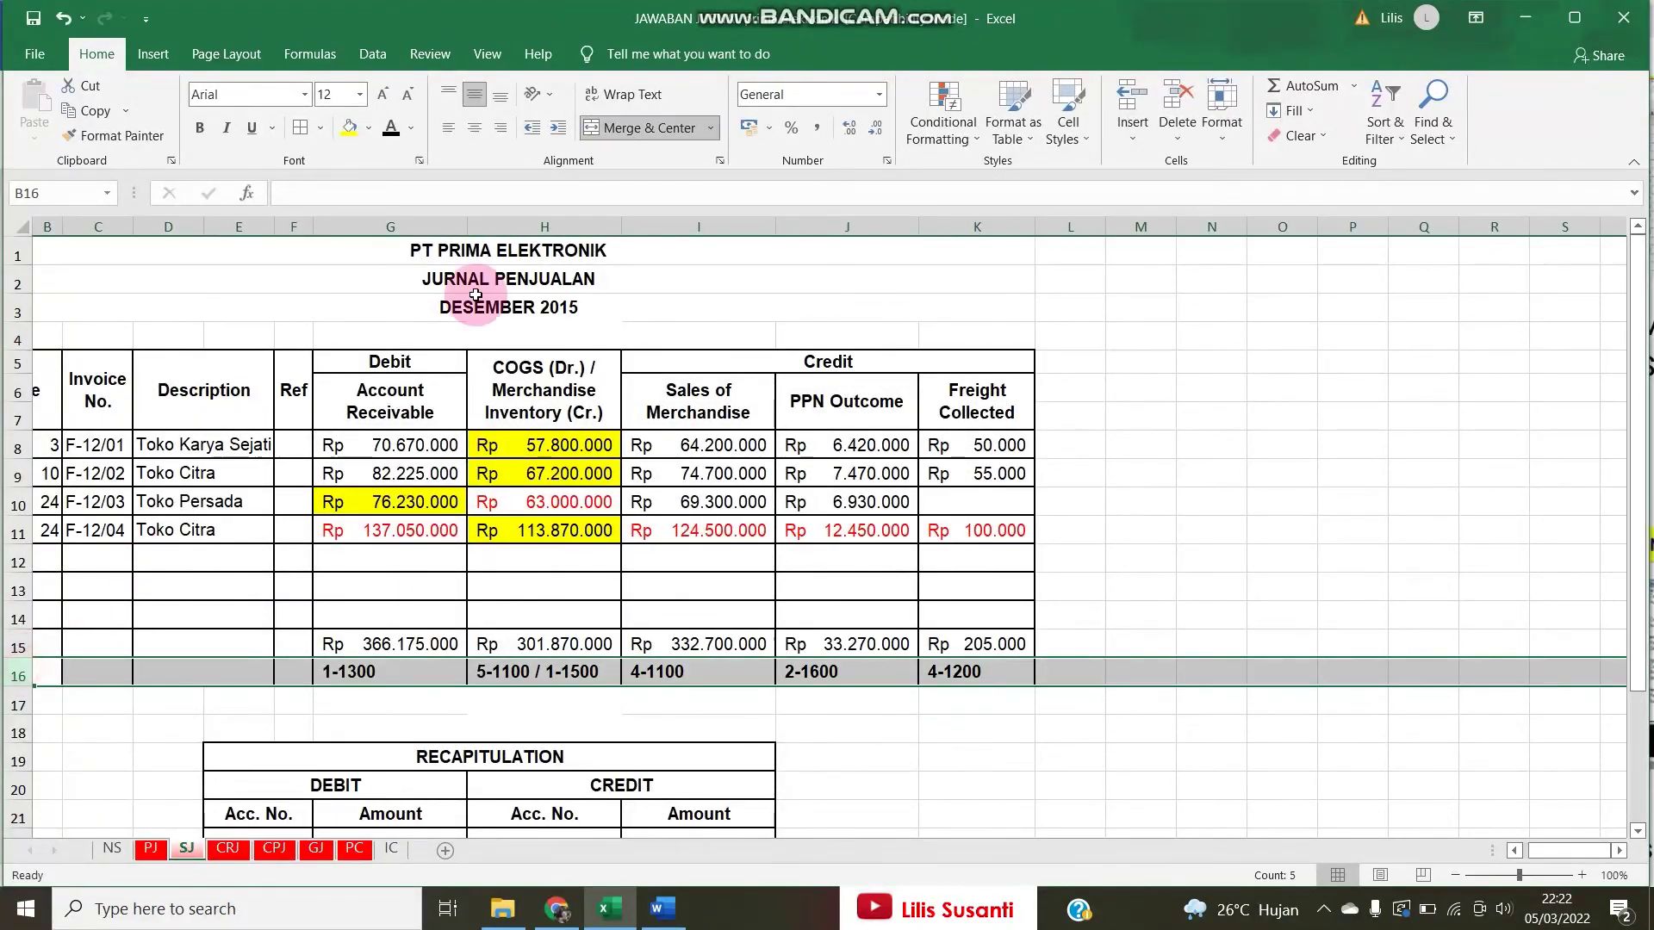
{"action": "left_click", "coordinate": [475, 128]}
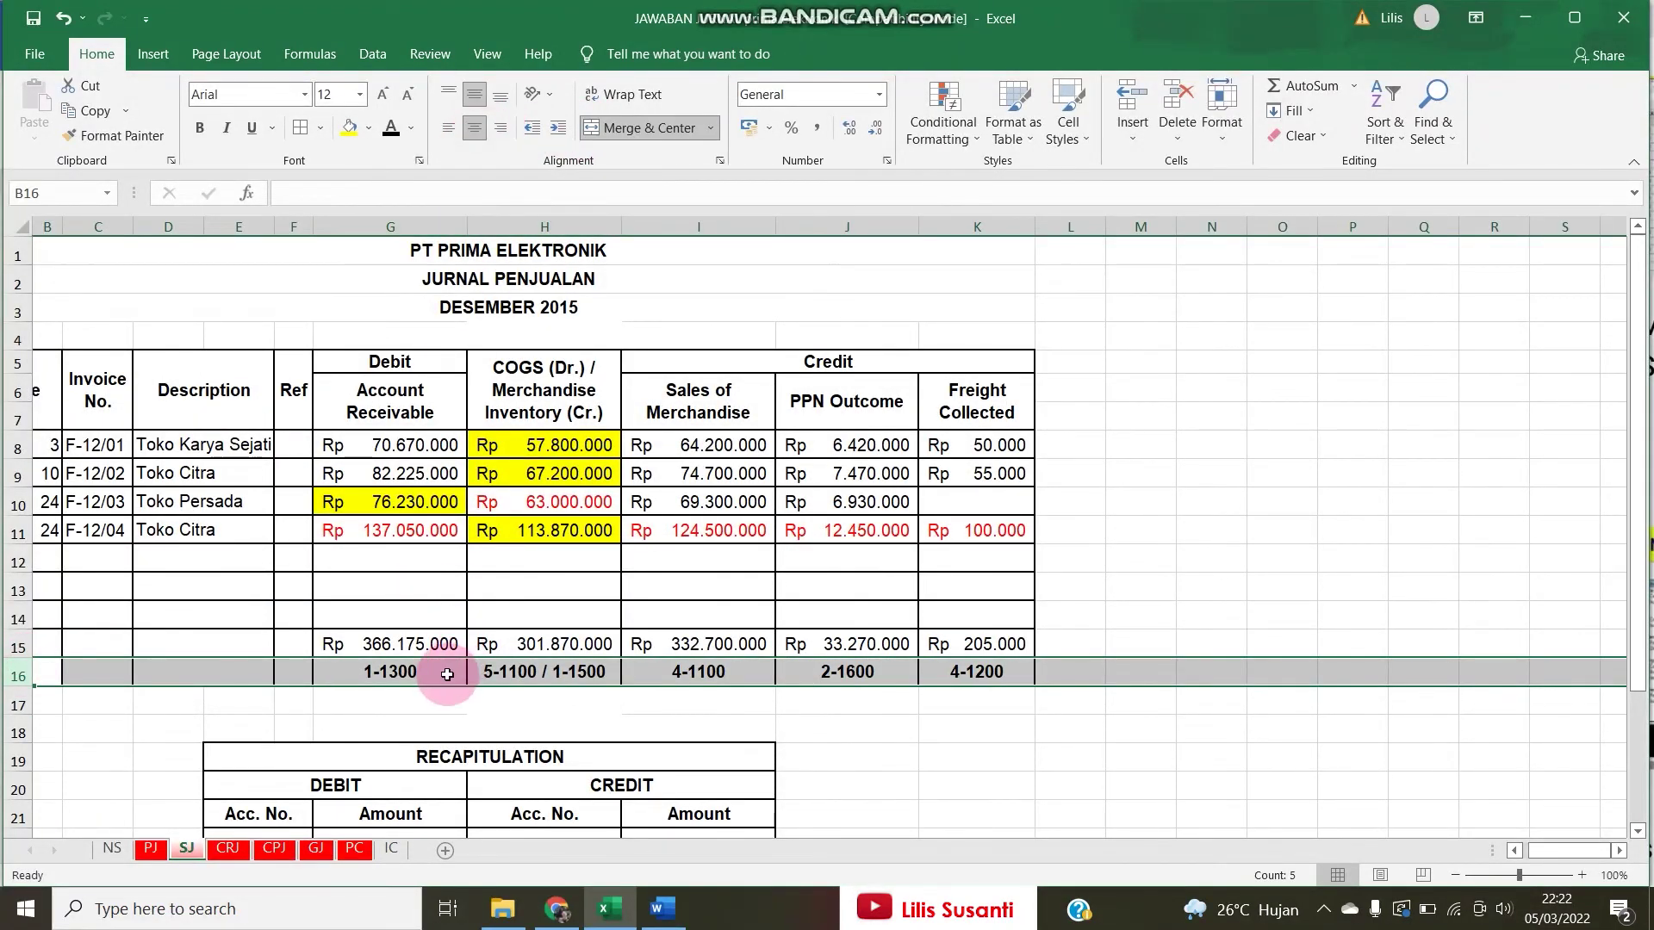
In the recapitulation's first debit row, reference account number 1-1300 from G16 in E22 and set the font of E22 and G22 to black.
{"action": "scroll", "coordinate": [443, 672], "scroll_direction": "down", "scroll_amount": 2}
{"action": "left_click", "coordinate": [267, 682]}
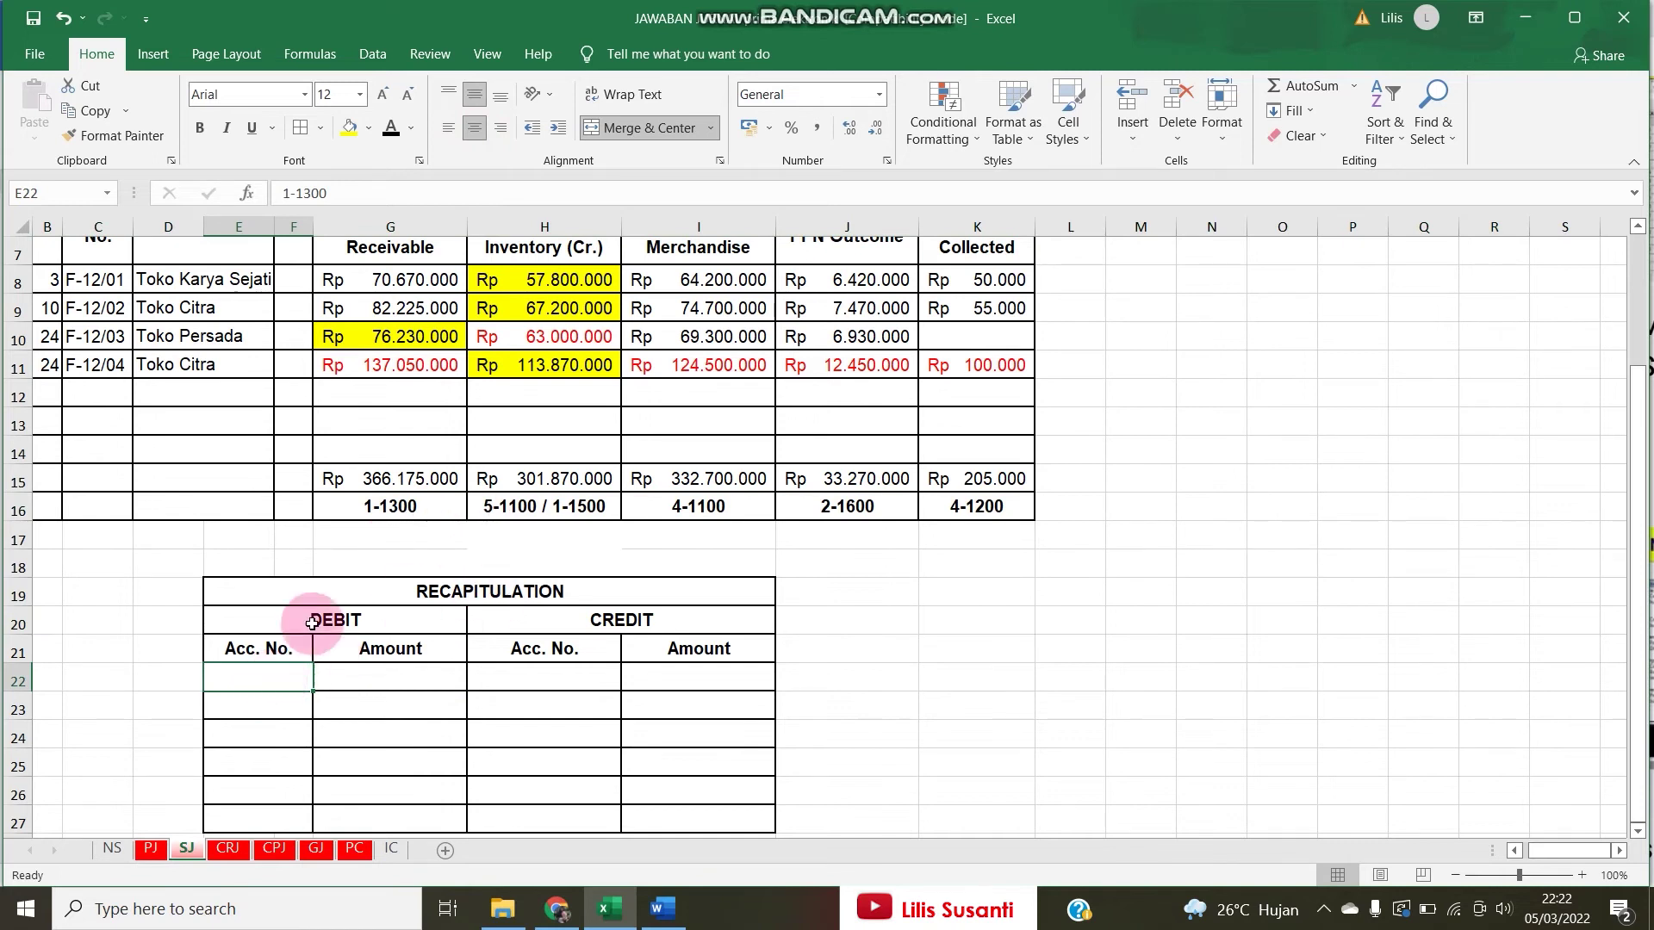
{"action": "type", "text": "="}
{"action": "left_click", "coordinate": [422, 508]}
{"action": "type", "text": "\\"}
{"action": "left_click", "coordinate": [406, 680]}
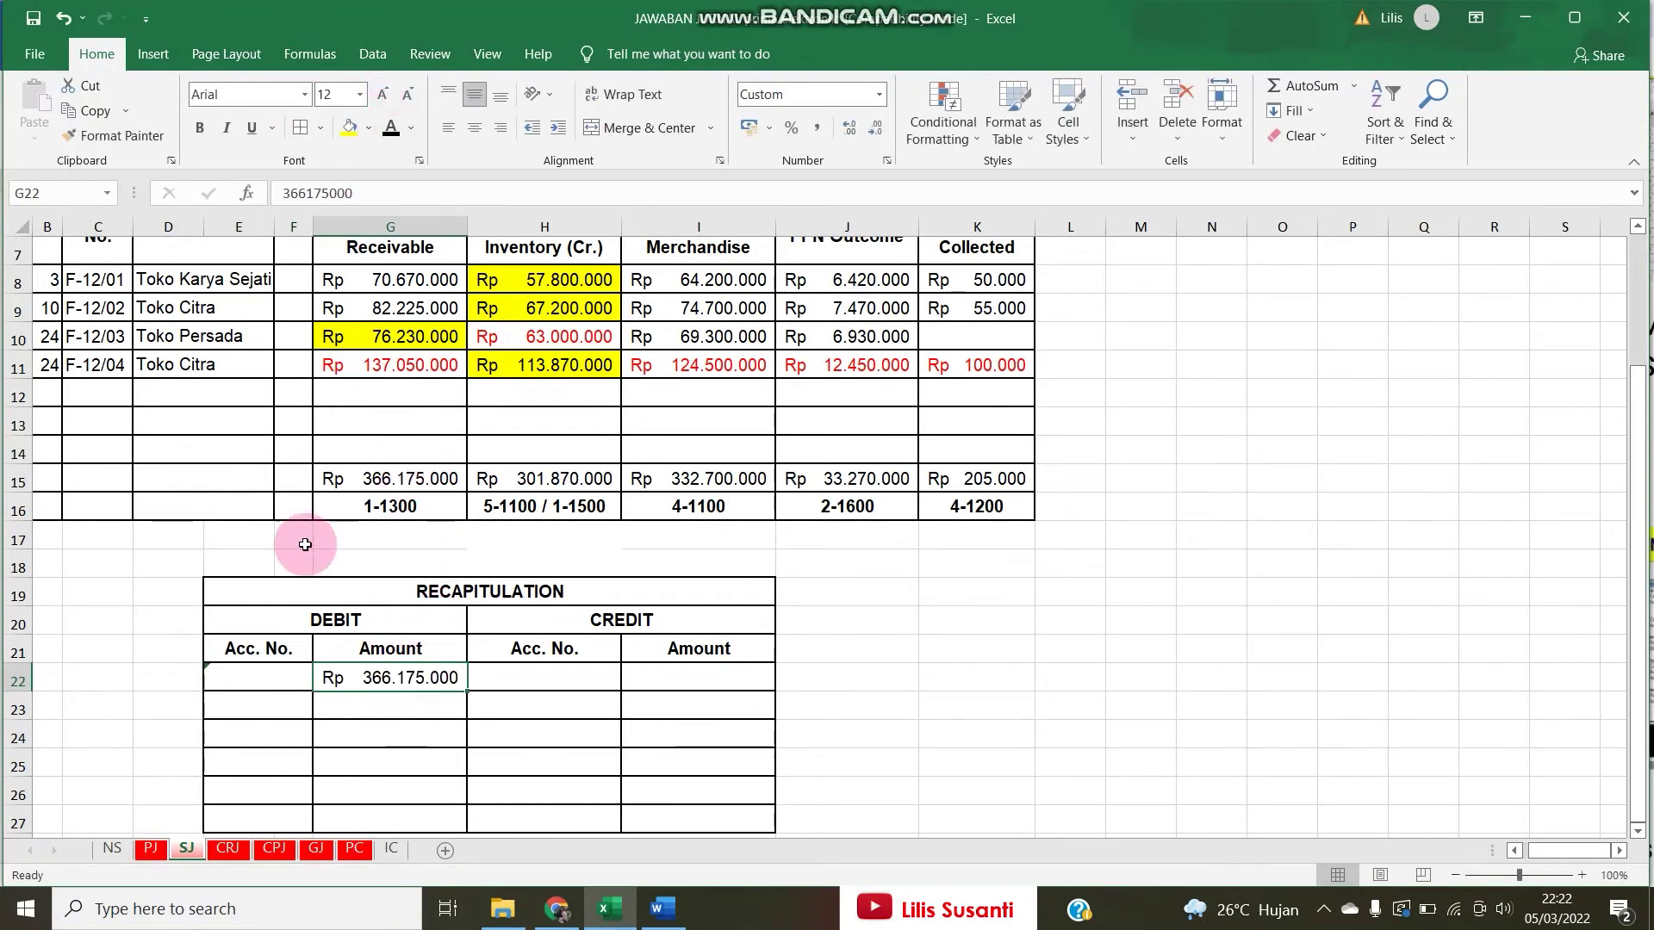
{"action": "left_click", "coordinate": [262, 677]}
{"action": "left_click", "coordinate": [391, 127]}
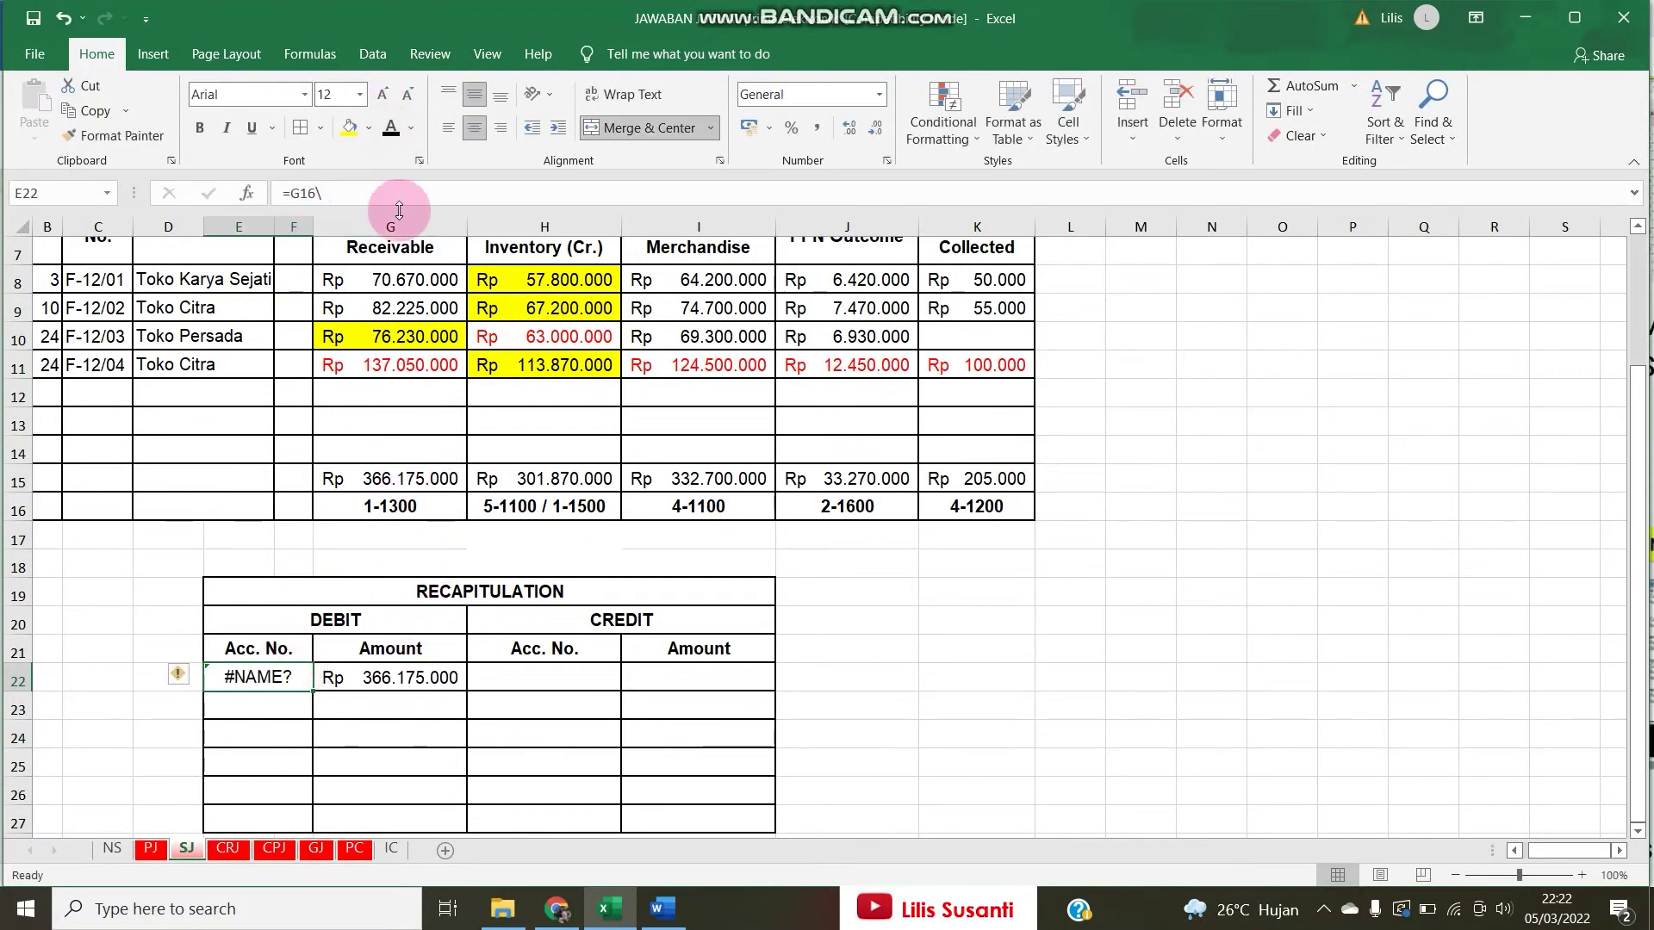
{"action": "type", "text": "="}
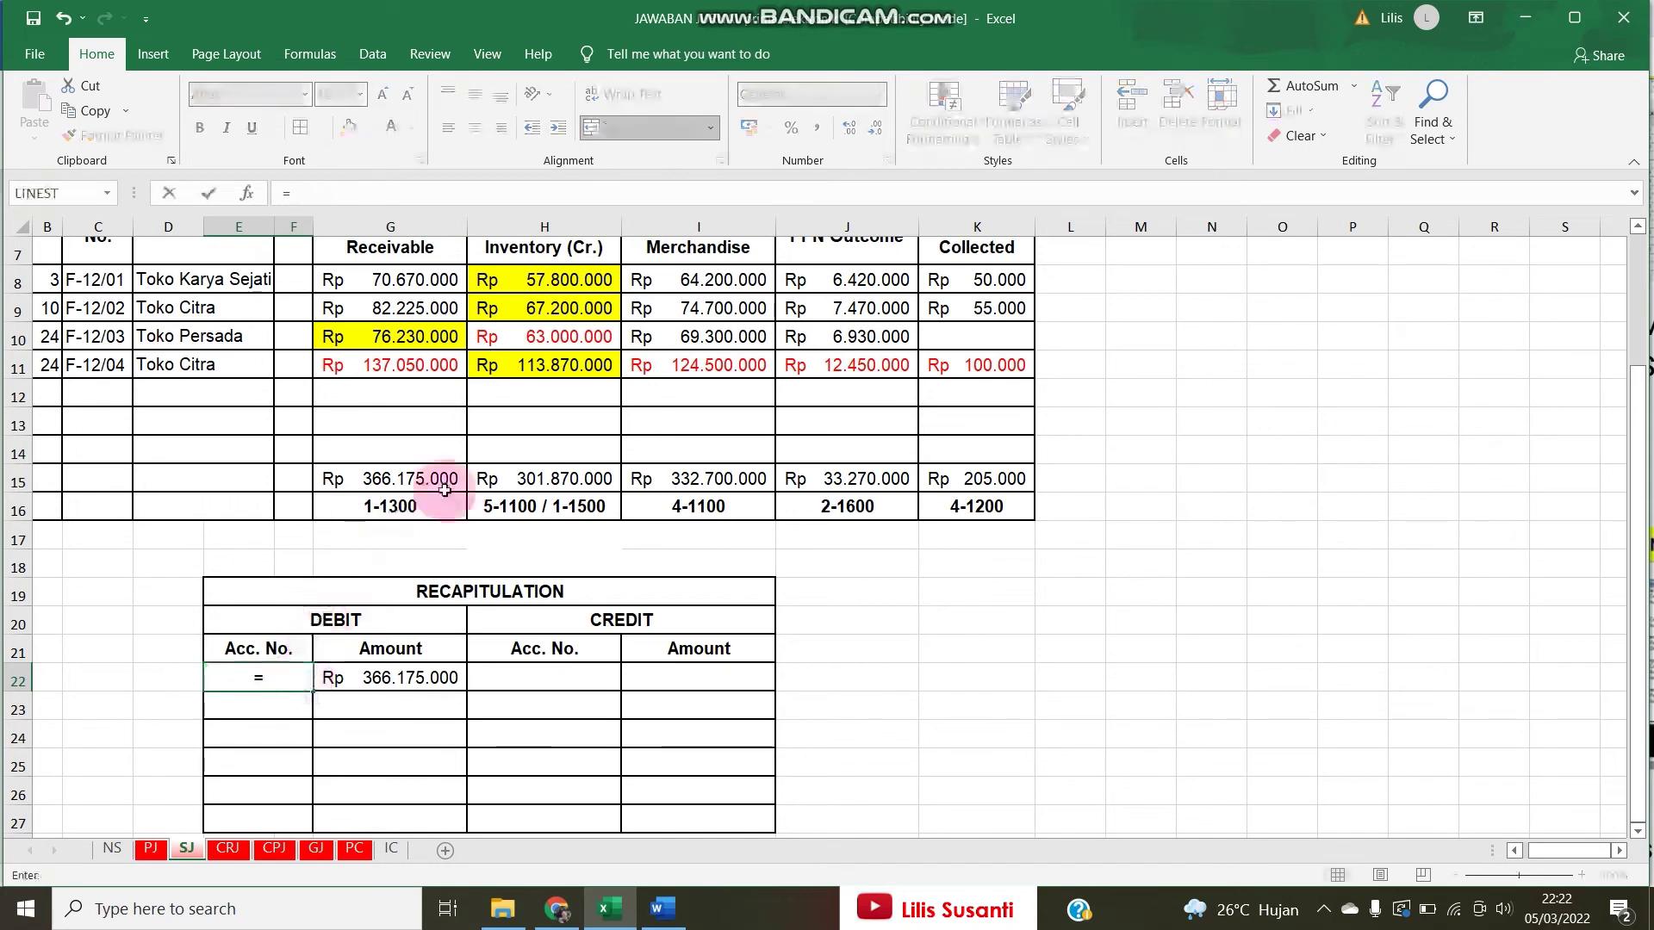
{"action": "left_click", "coordinate": [429, 502]}
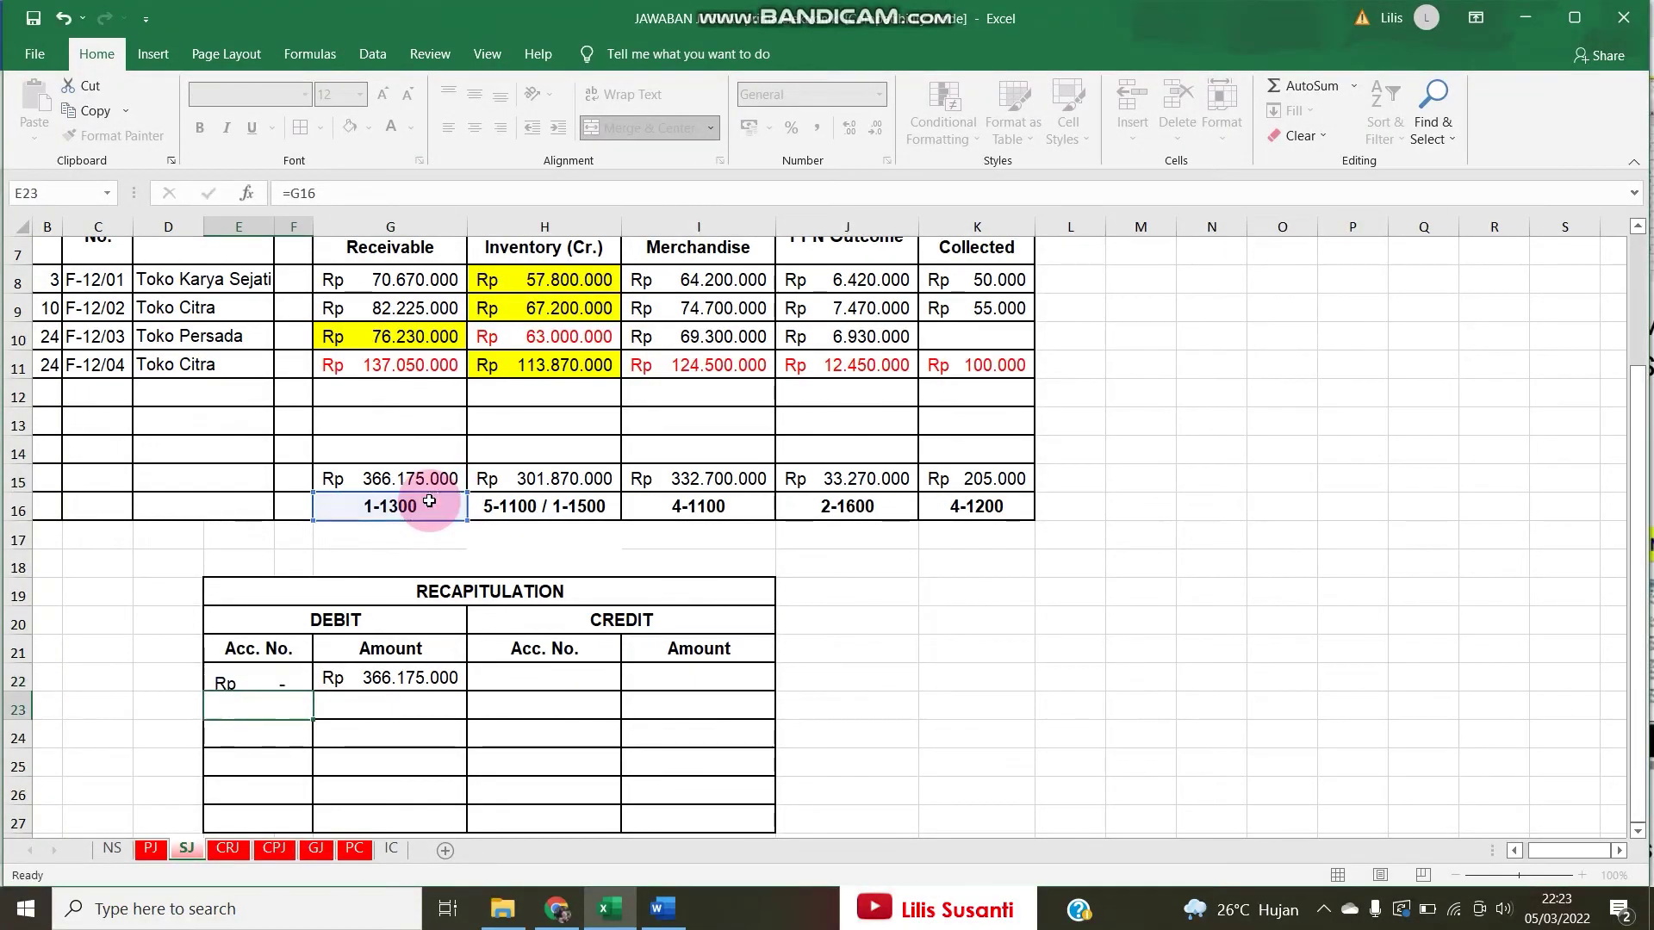
{"action": "key", "text": "Return"}
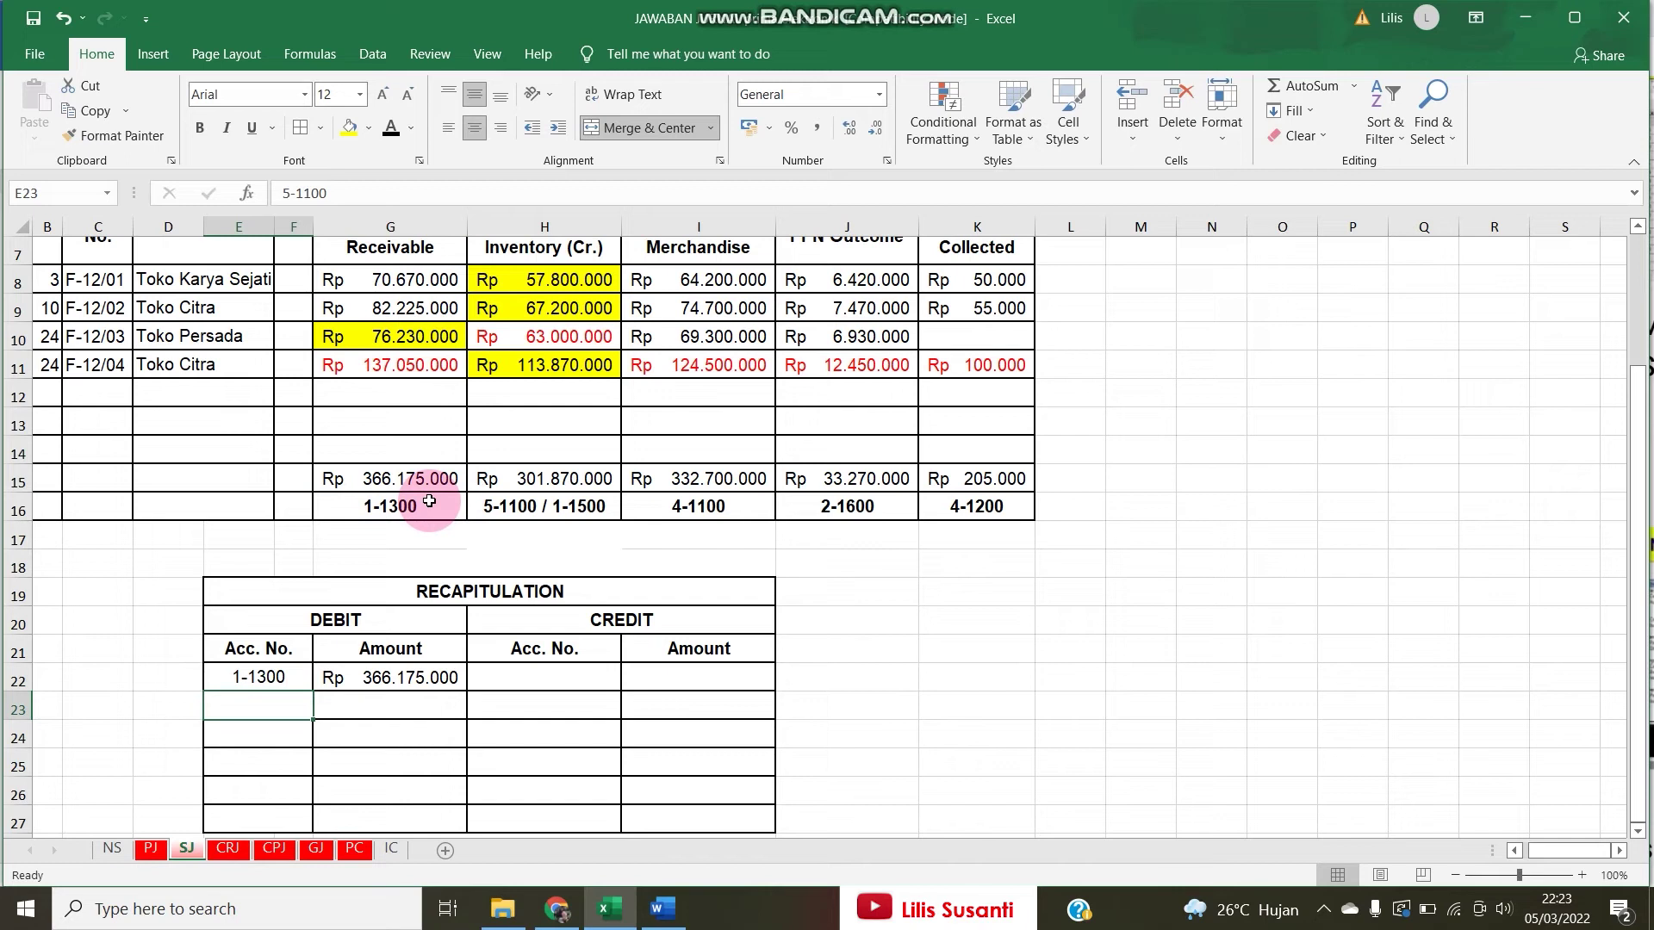
Enter 5-1100 as the second debit account number of the recapitulation in E23, in black font.
{"action": "type", "text": "="}
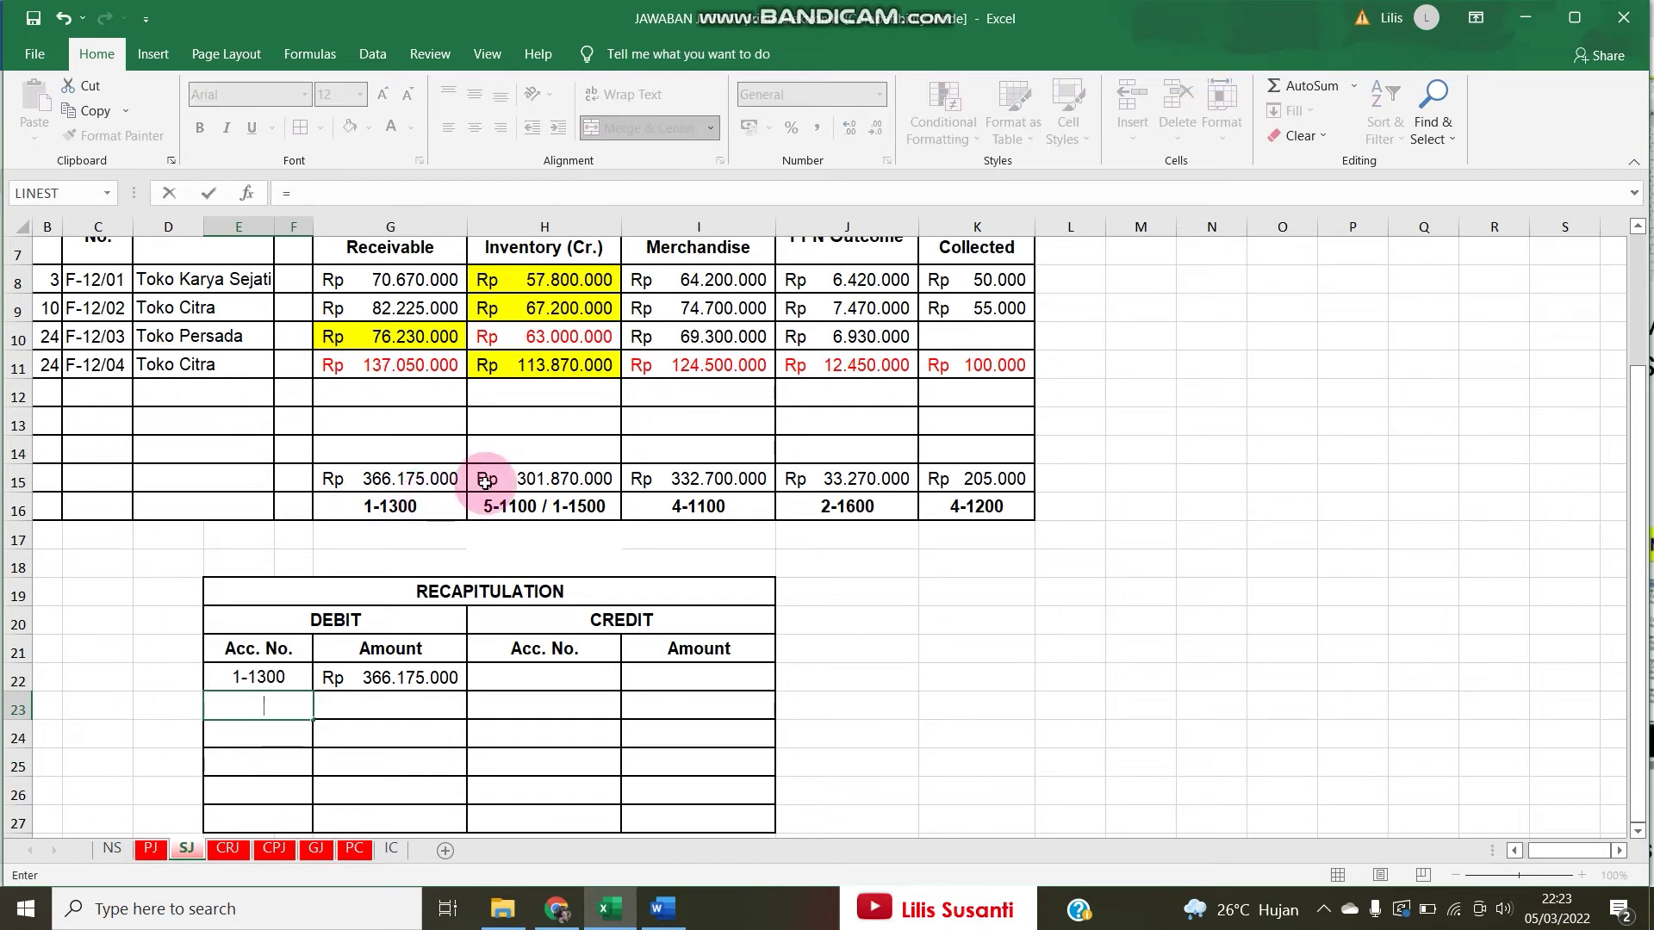
{"action": "key", "text": "BackSpace"}
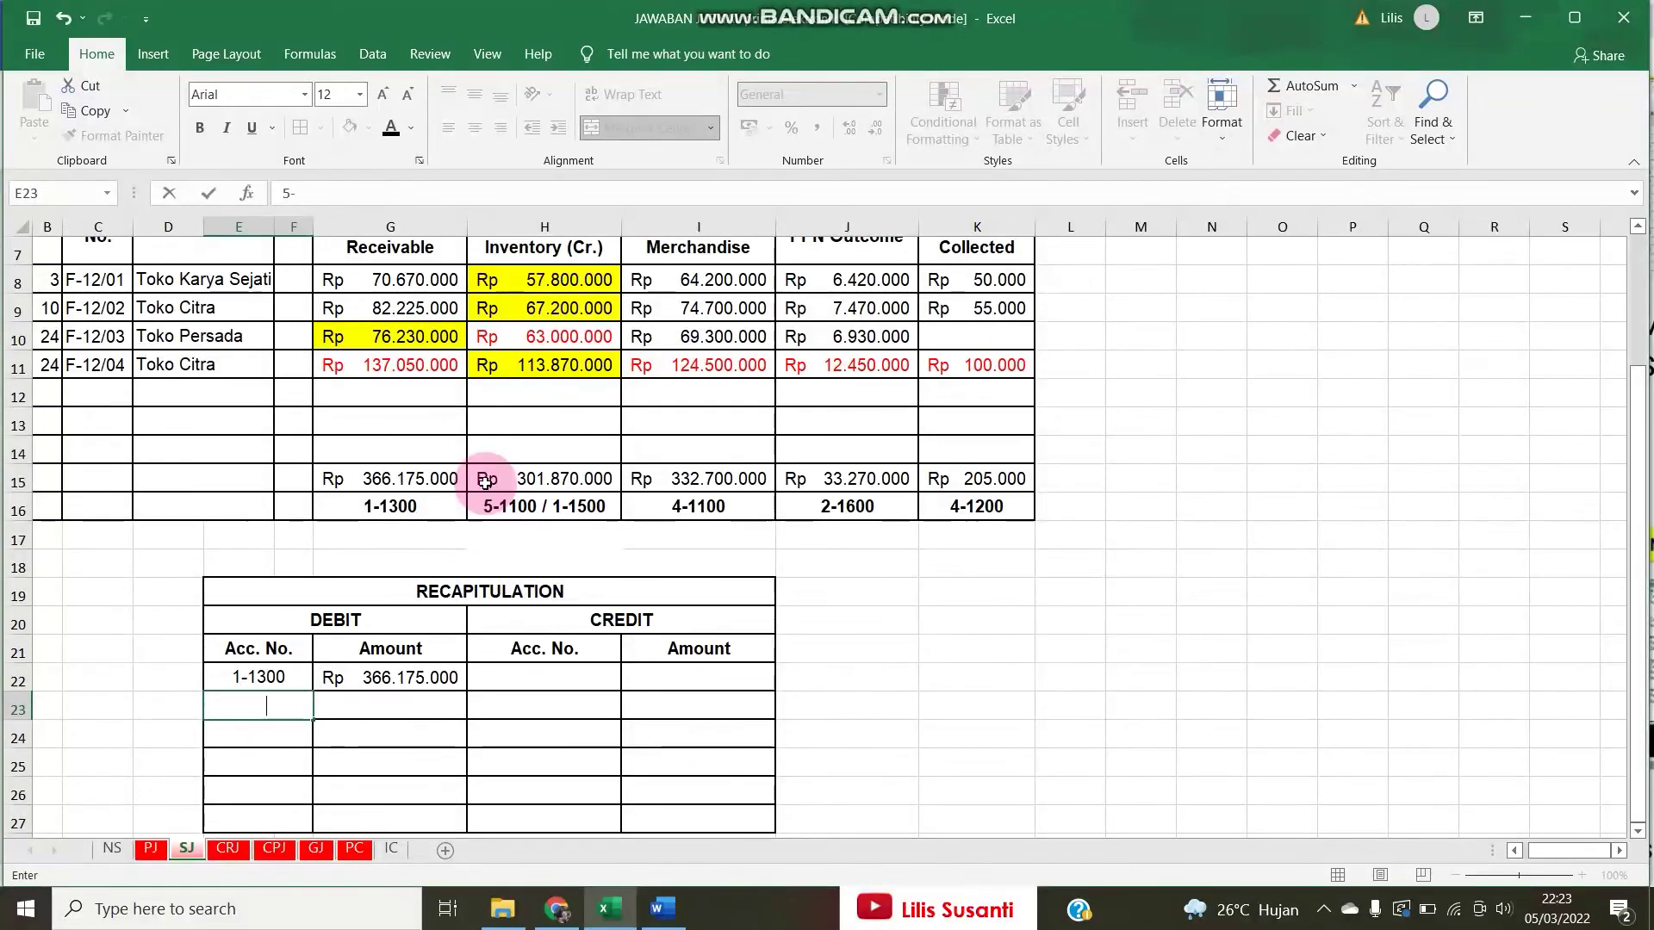
{"action": "key", "text": "Up"}
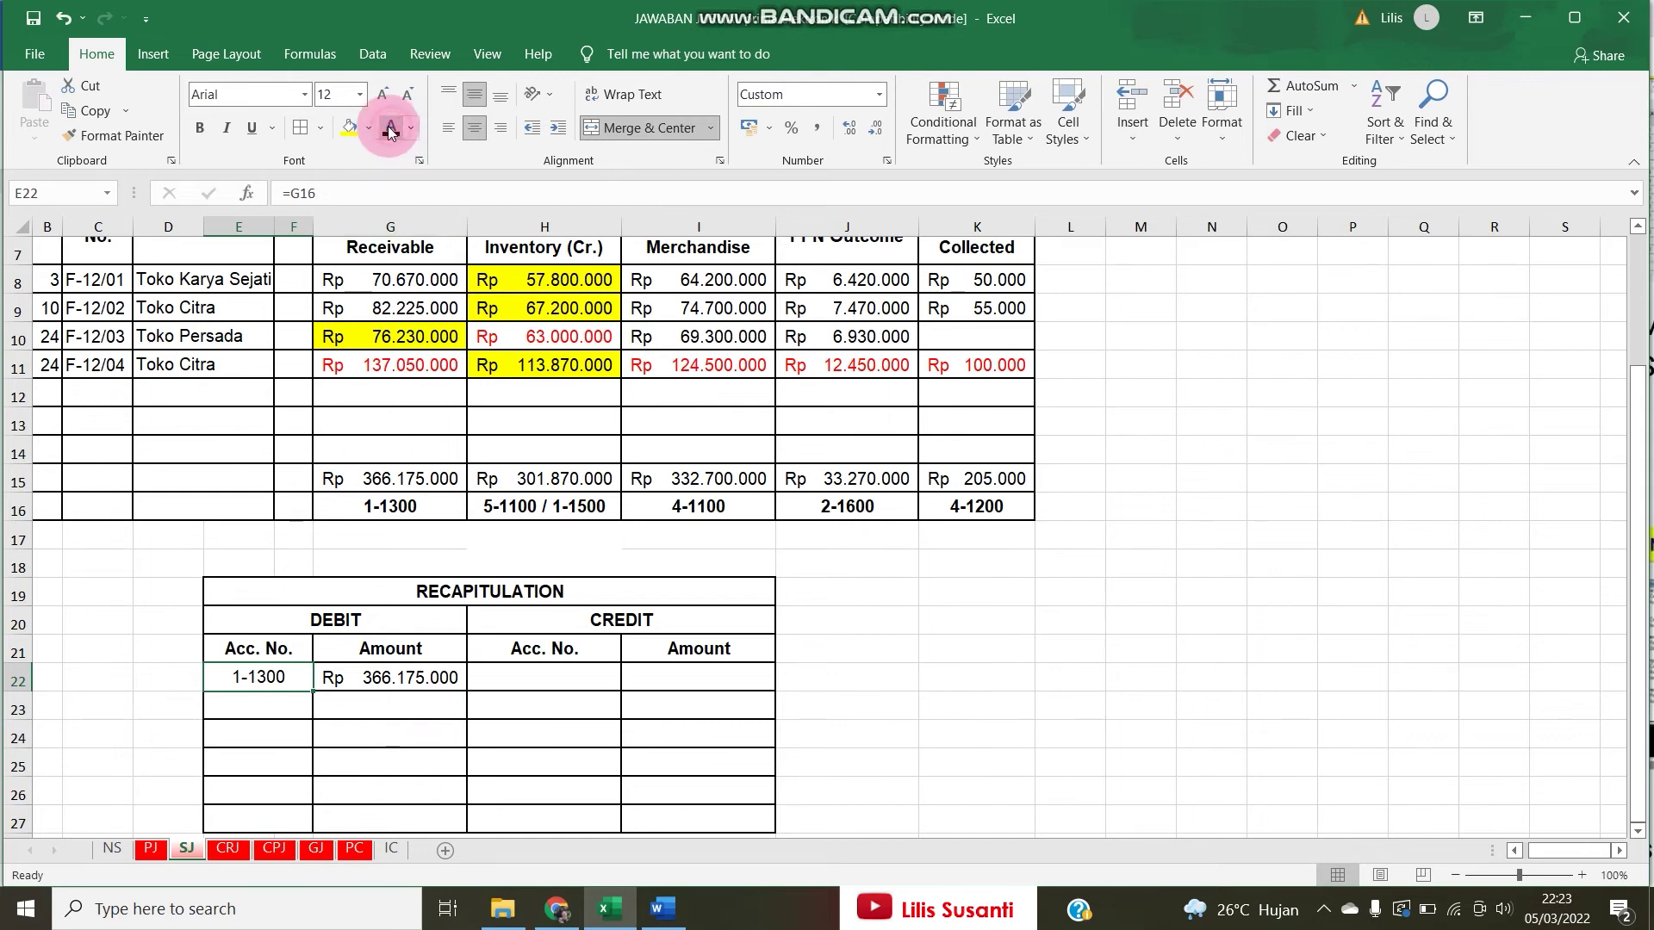
{"action": "left_click", "coordinate": [265, 706]}
{"action": "type", "text": "5-1100"}
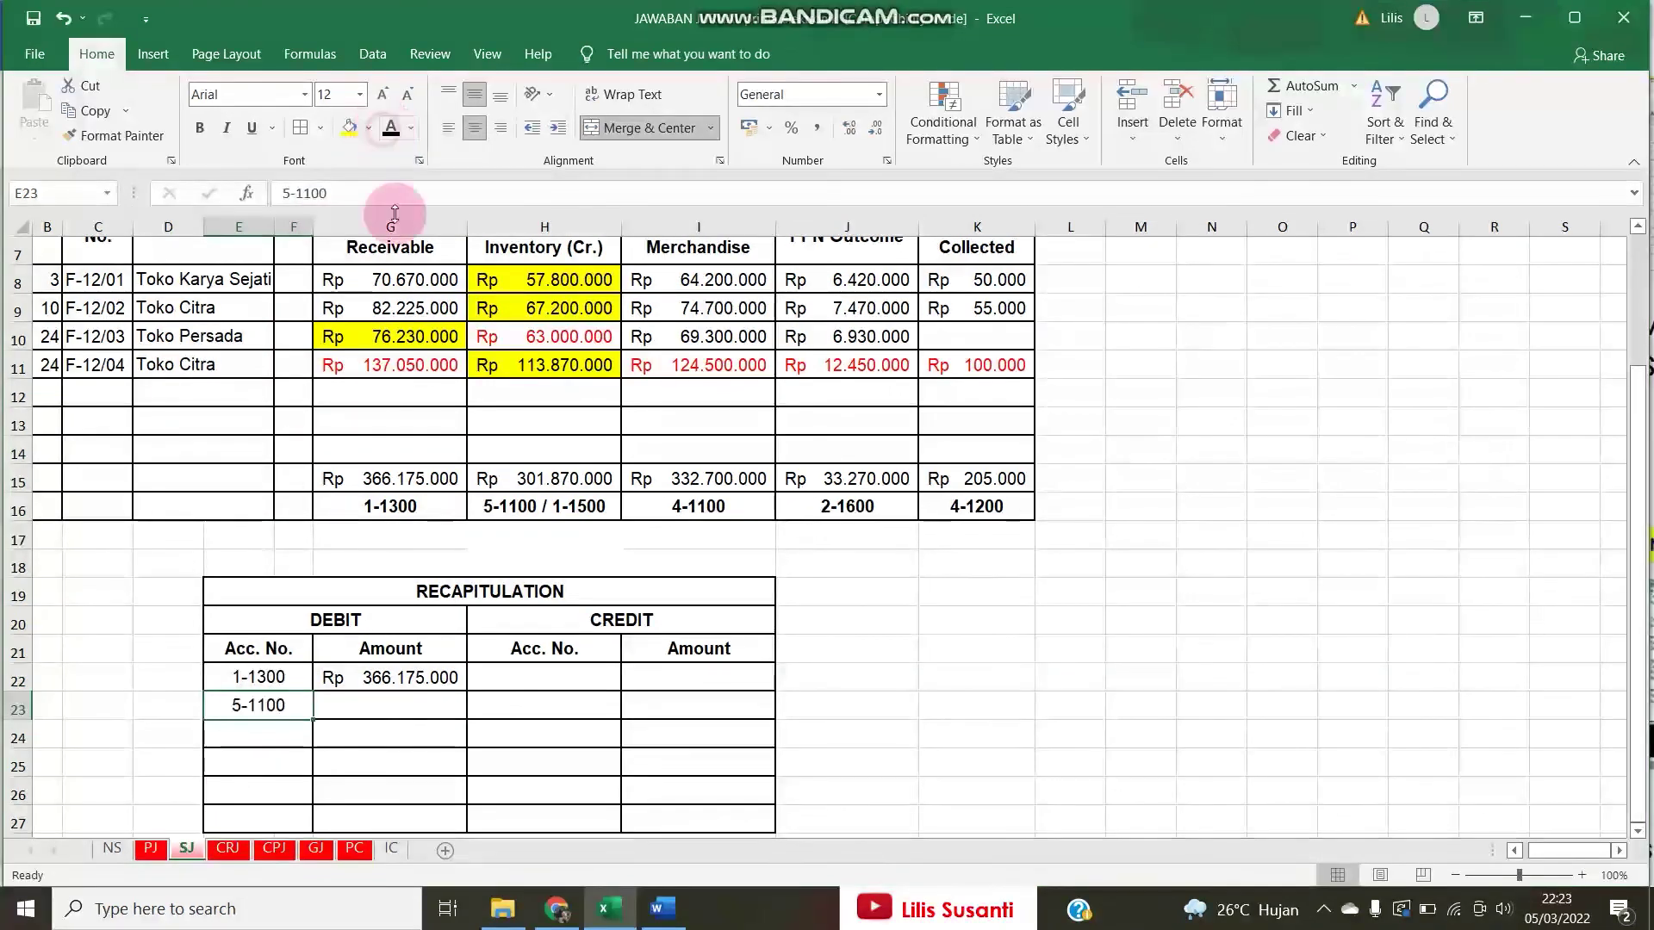
Reference the COGS total from H15 in G23 as the amount for account 5-1100.
{"action": "key", "text": "Tab"}
{"action": "type", "text": "="}
{"action": "left_click", "coordinate": [545, 478]}
{"action": "type", "text": "\\"}
{"action": "key", "text": "BackSpace"}
{"action": "key", "text": "ctrl+Return"}
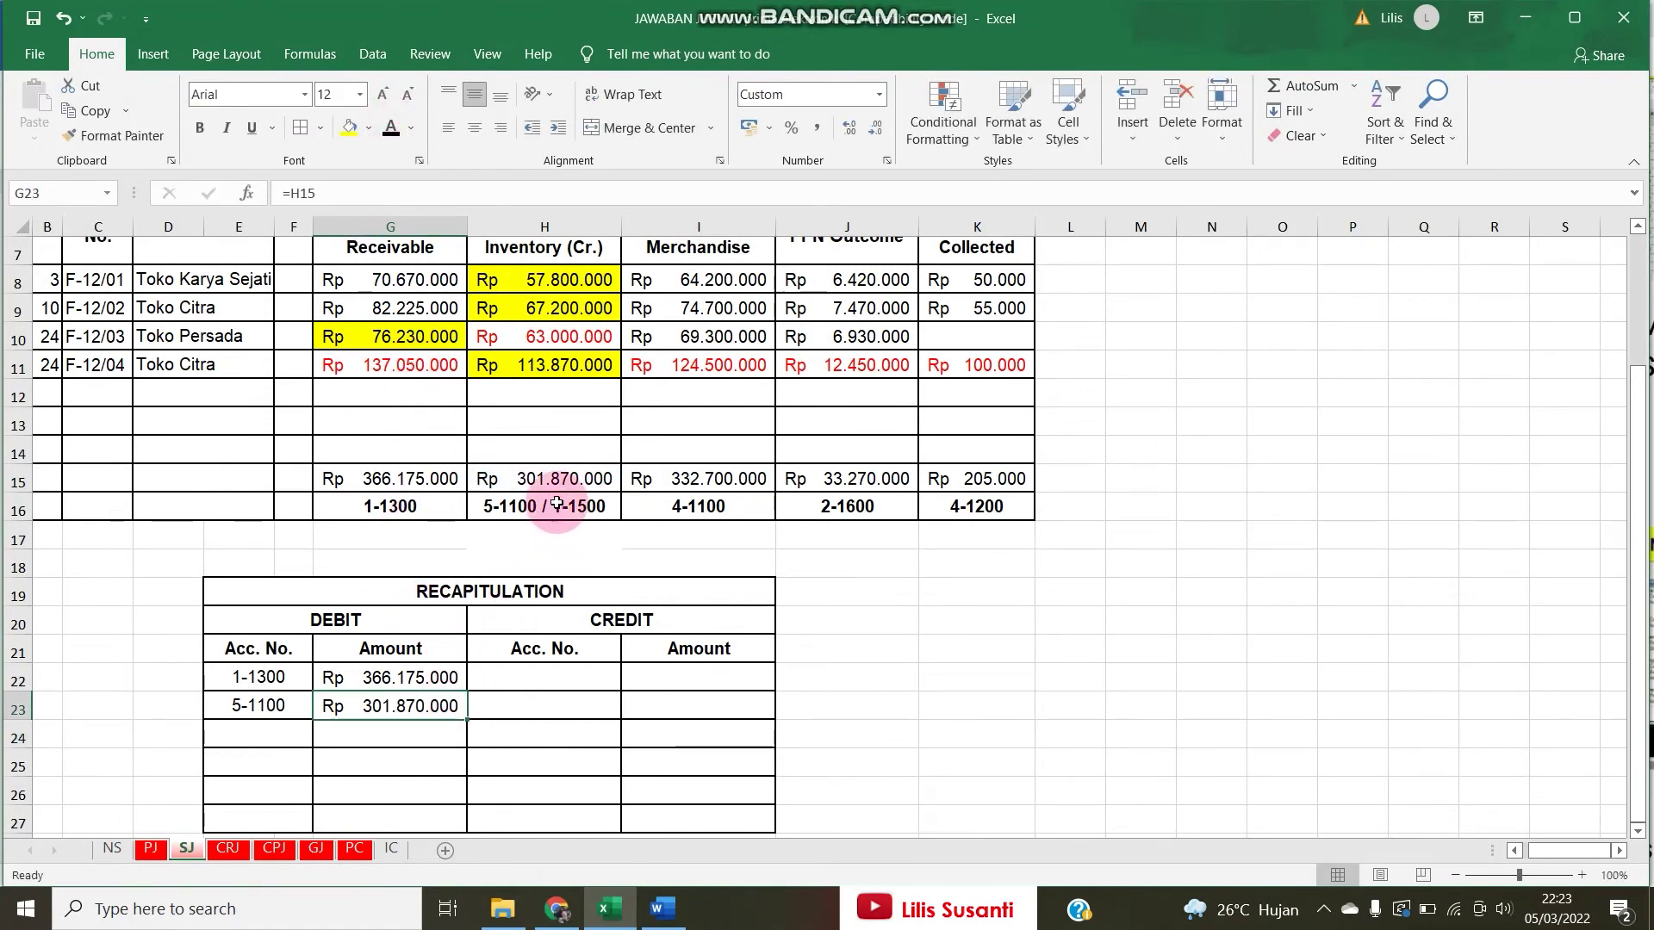
Enter 1-1500 as the first credit account number of the recapitulation in H22.
{"action": "scroll", "coordinate": [552, 500], "scroll_direction": "up", "scroll_amount": 2}
{"action": "scroll", "coordinate": [551, 750], "scroll_direction": "down", "scroll_amount": 2}
{"action": "left_click", "coordinate": [507, 677]}
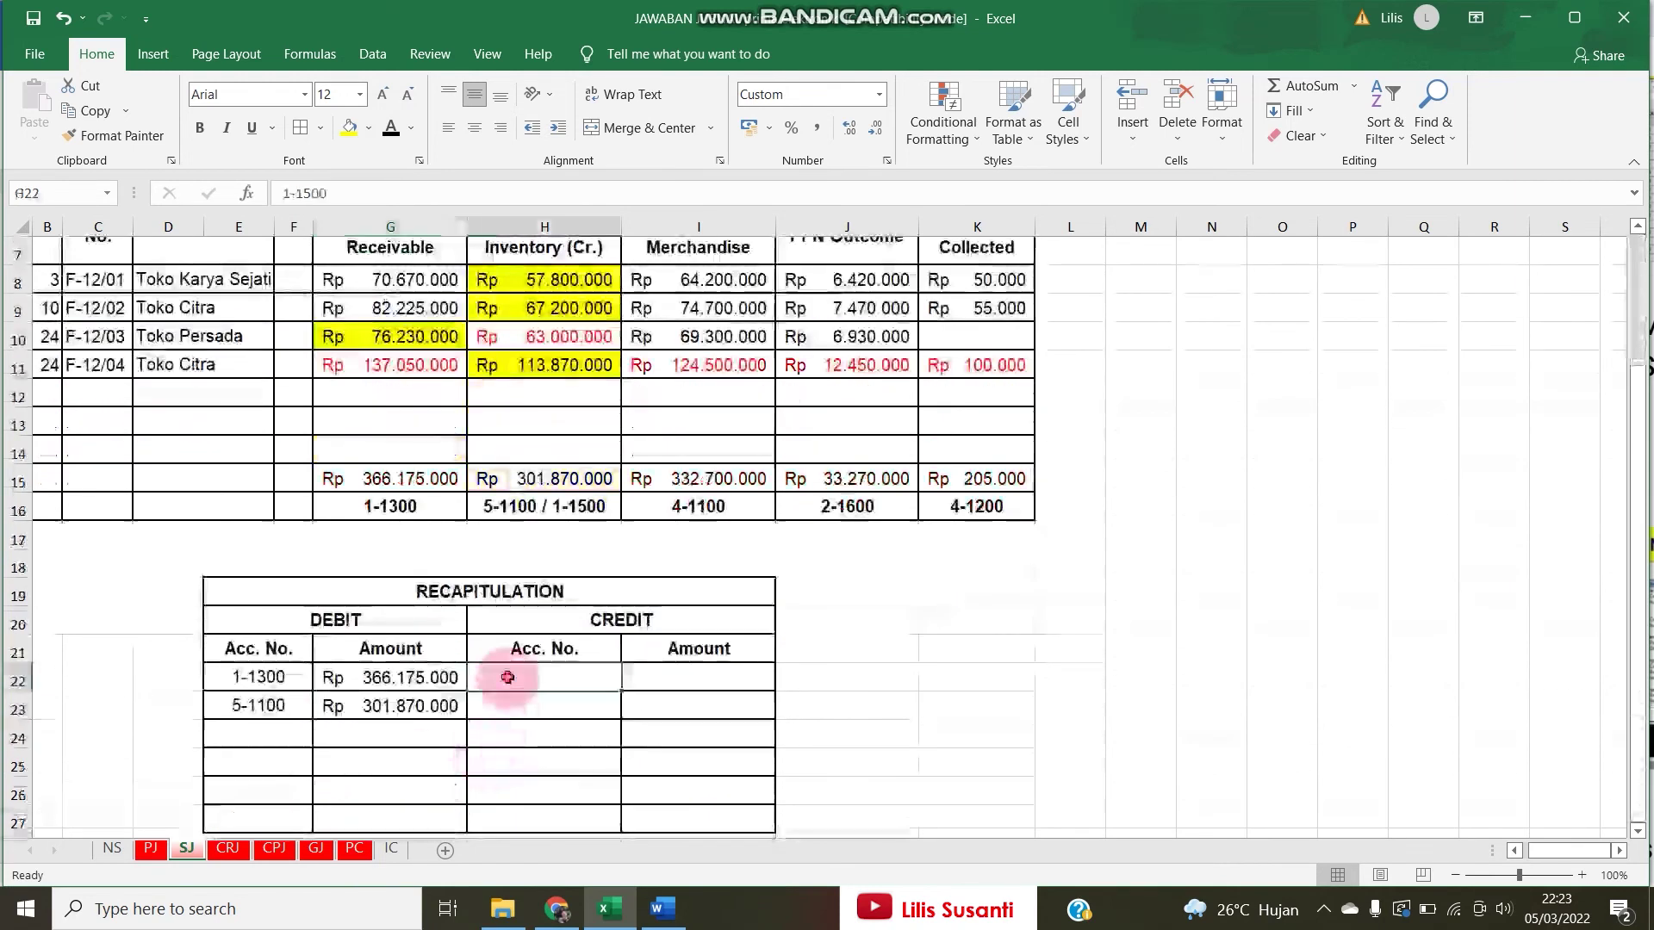
{"action": "type", "text": "="}
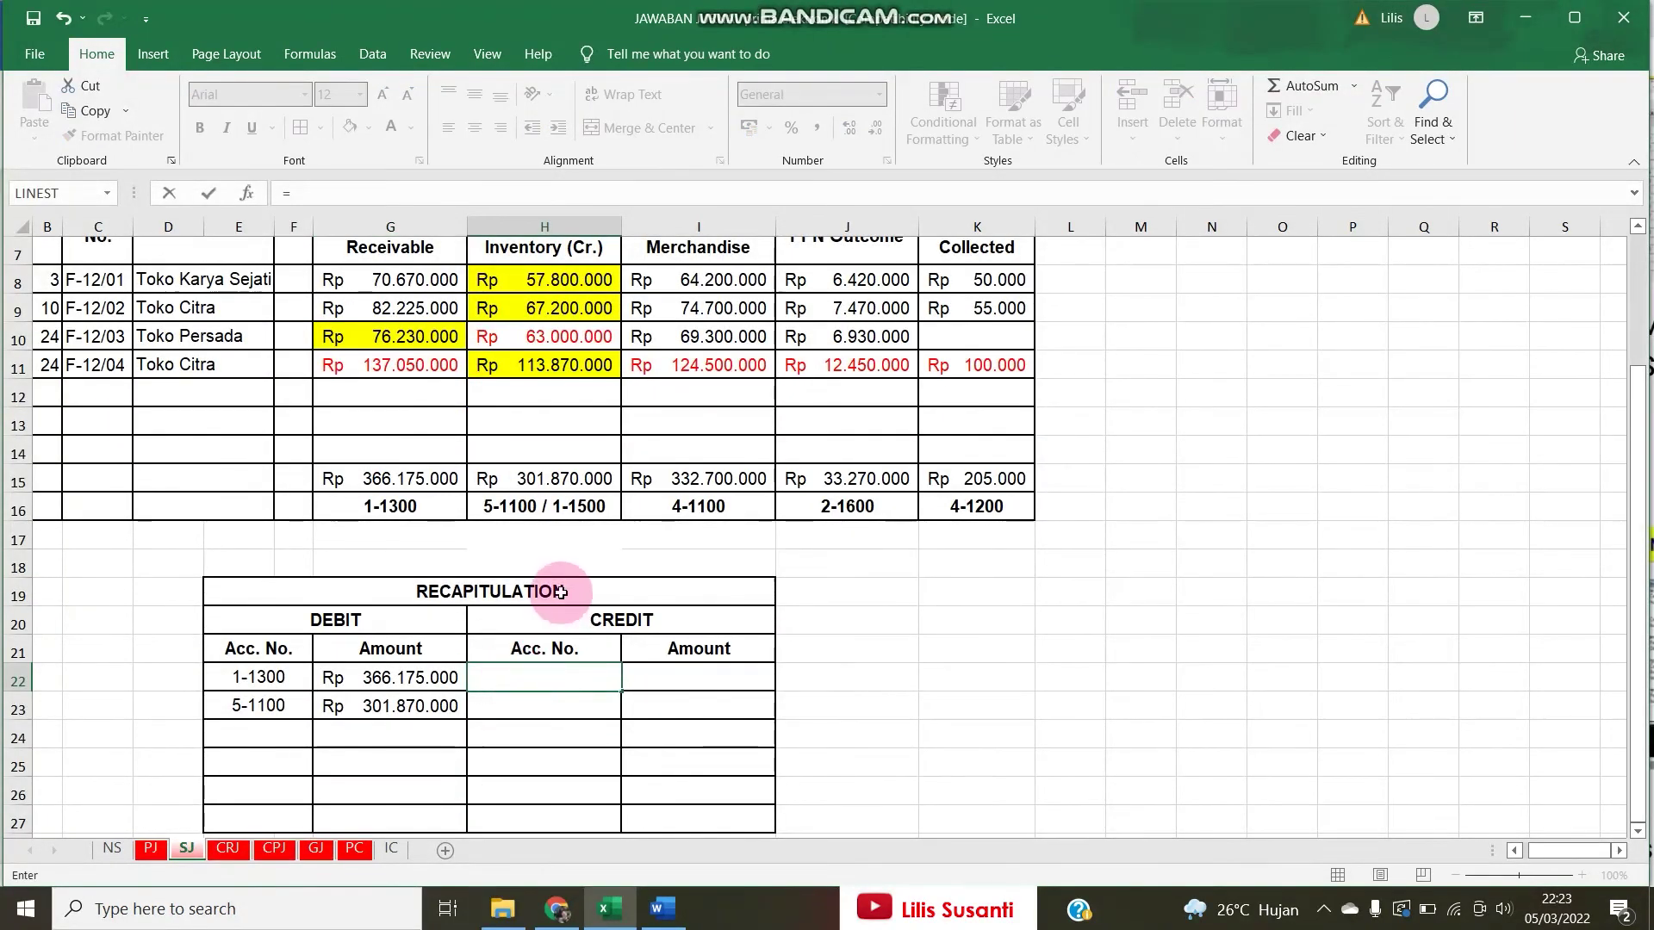
{"action": "scroll", "coordinate": [546, 591], "scroll_direction": "up", "scroll_amount": 2}
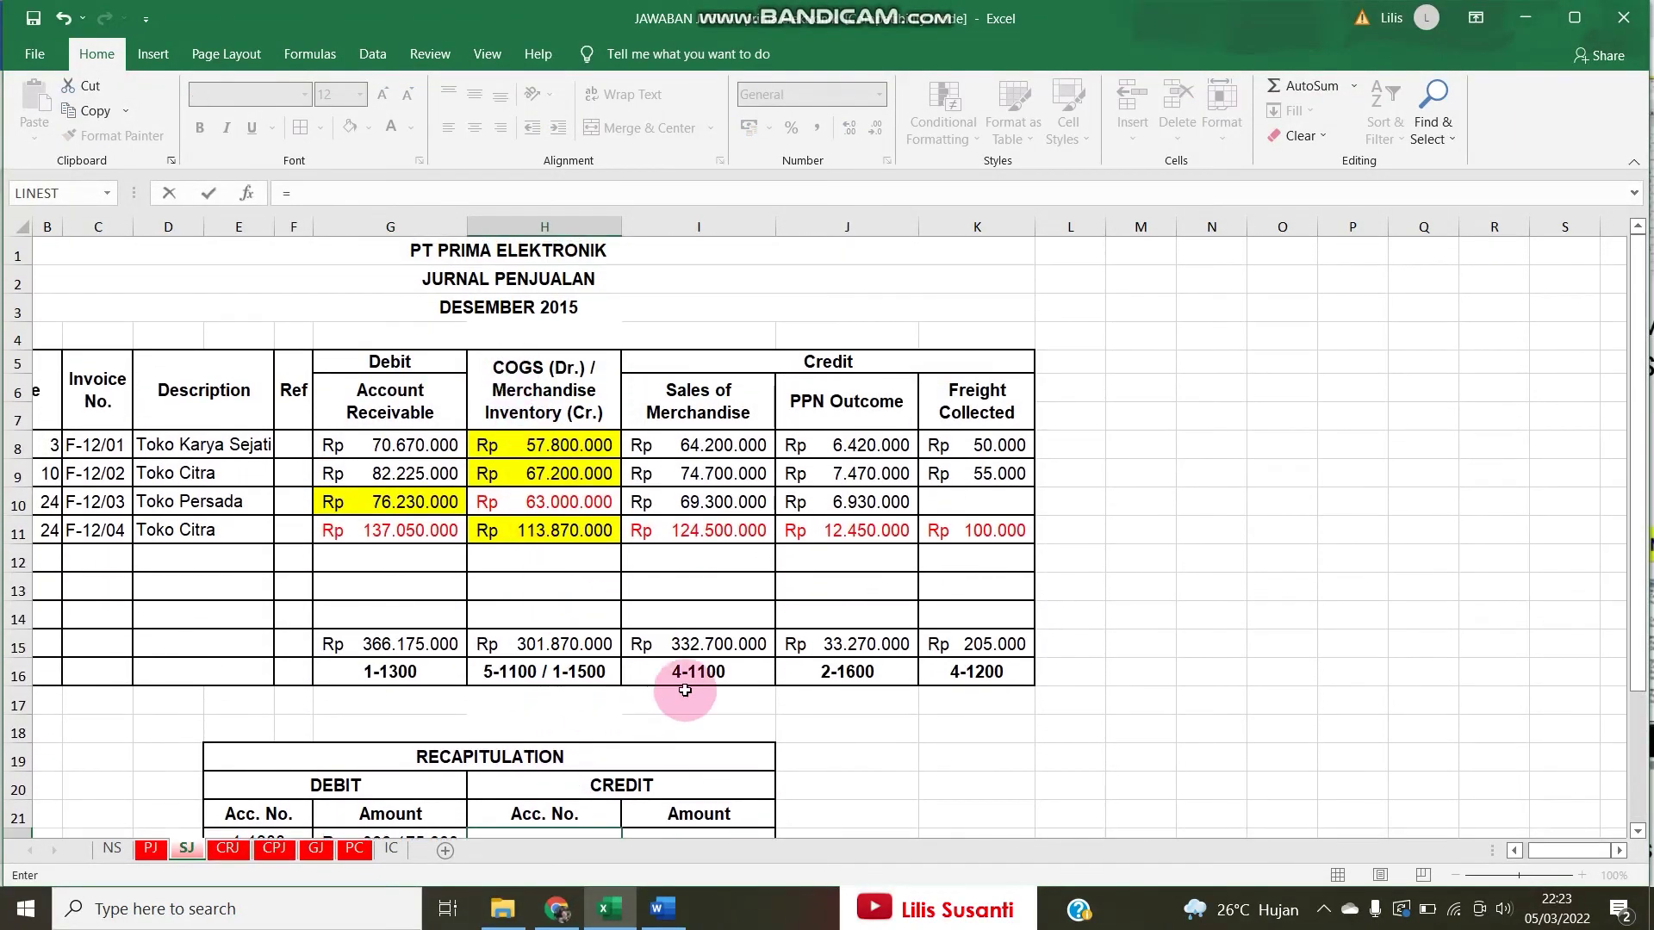
{"action": "key", "text": "BackSpace"}
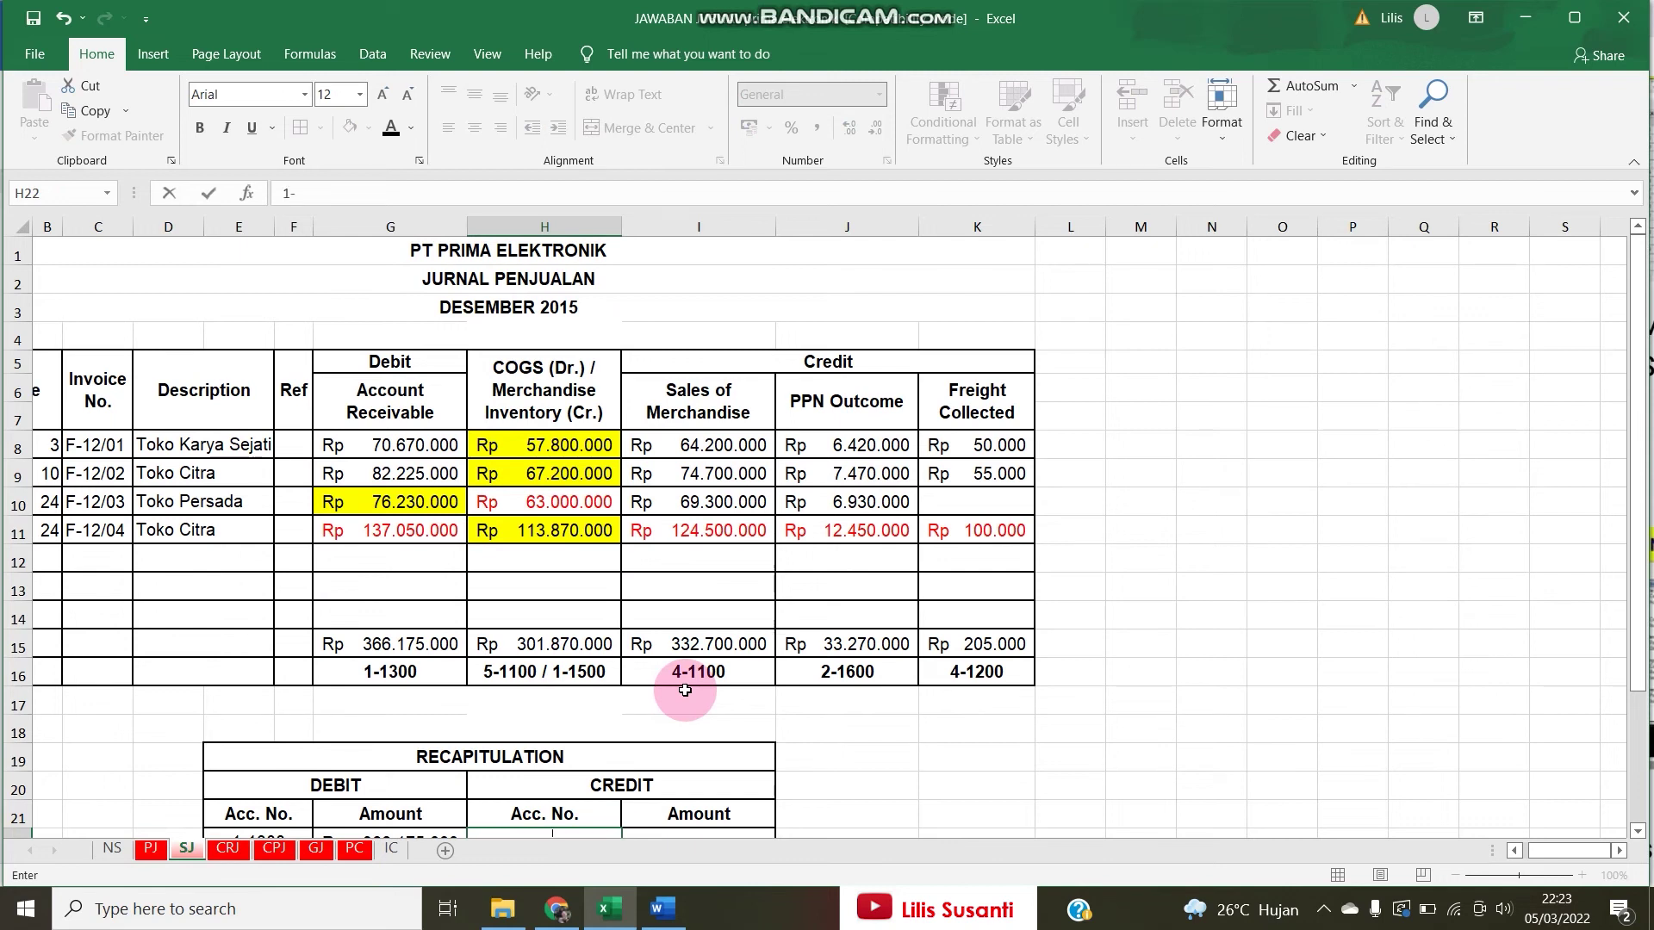
{"action": "type", "text": "1-1500"}
Reference the merchandise inventory total from H15 in I22 and set the font of H22 and I22 to black.
{"action": "key", "text": "Tab"}
{"action": "type", "text": "="}
{"action": "left_click", "coordinate": [552, 617]}
{"action": "key", "text": "Return"}
{"action": "key", "text": "Up"}
{"action": "key", "text": "shift+Left"}
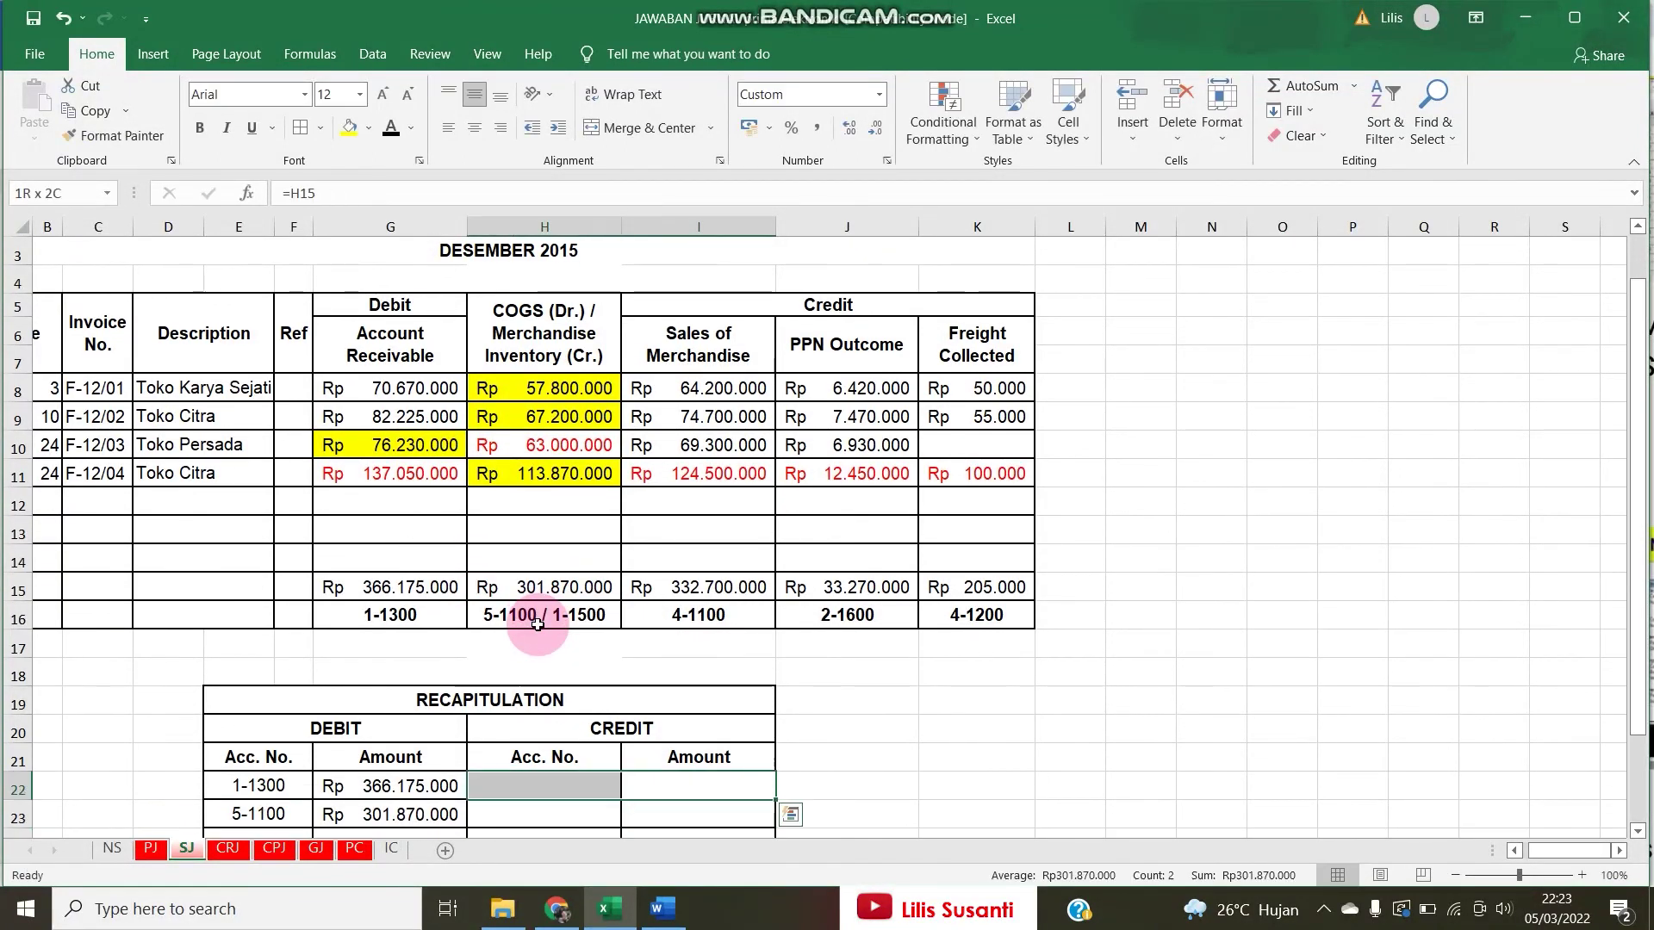
{"action": "left_click", "coordinate": [390, 133]}
Reference the sales account number 4-1100 from I16 in H23, in black font.
{"action": "scroll", "coordinate": [543, 602], "scroll_direction": "down", "scroll_amount": 2}
{"action": "left_click", "coordinate": [541, 655]}
{"action": "type", "text": "="}
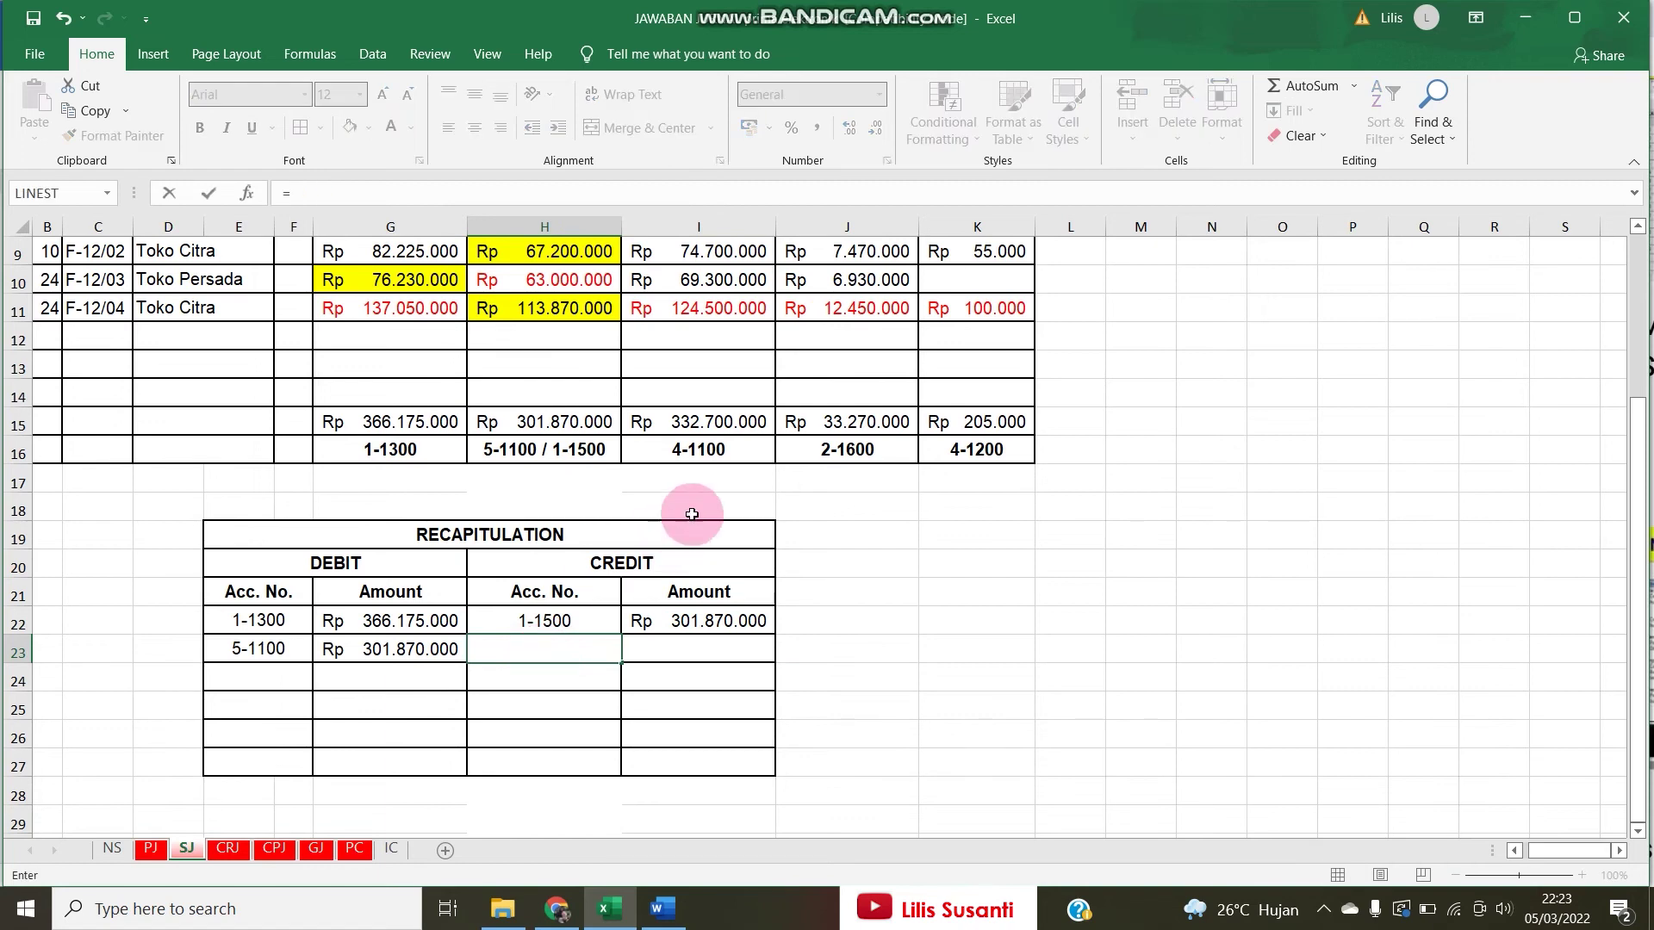
{"action": "left_click", "coordinate": [687, 448]}
{"action": "key", "text": "ctrl+Return"}
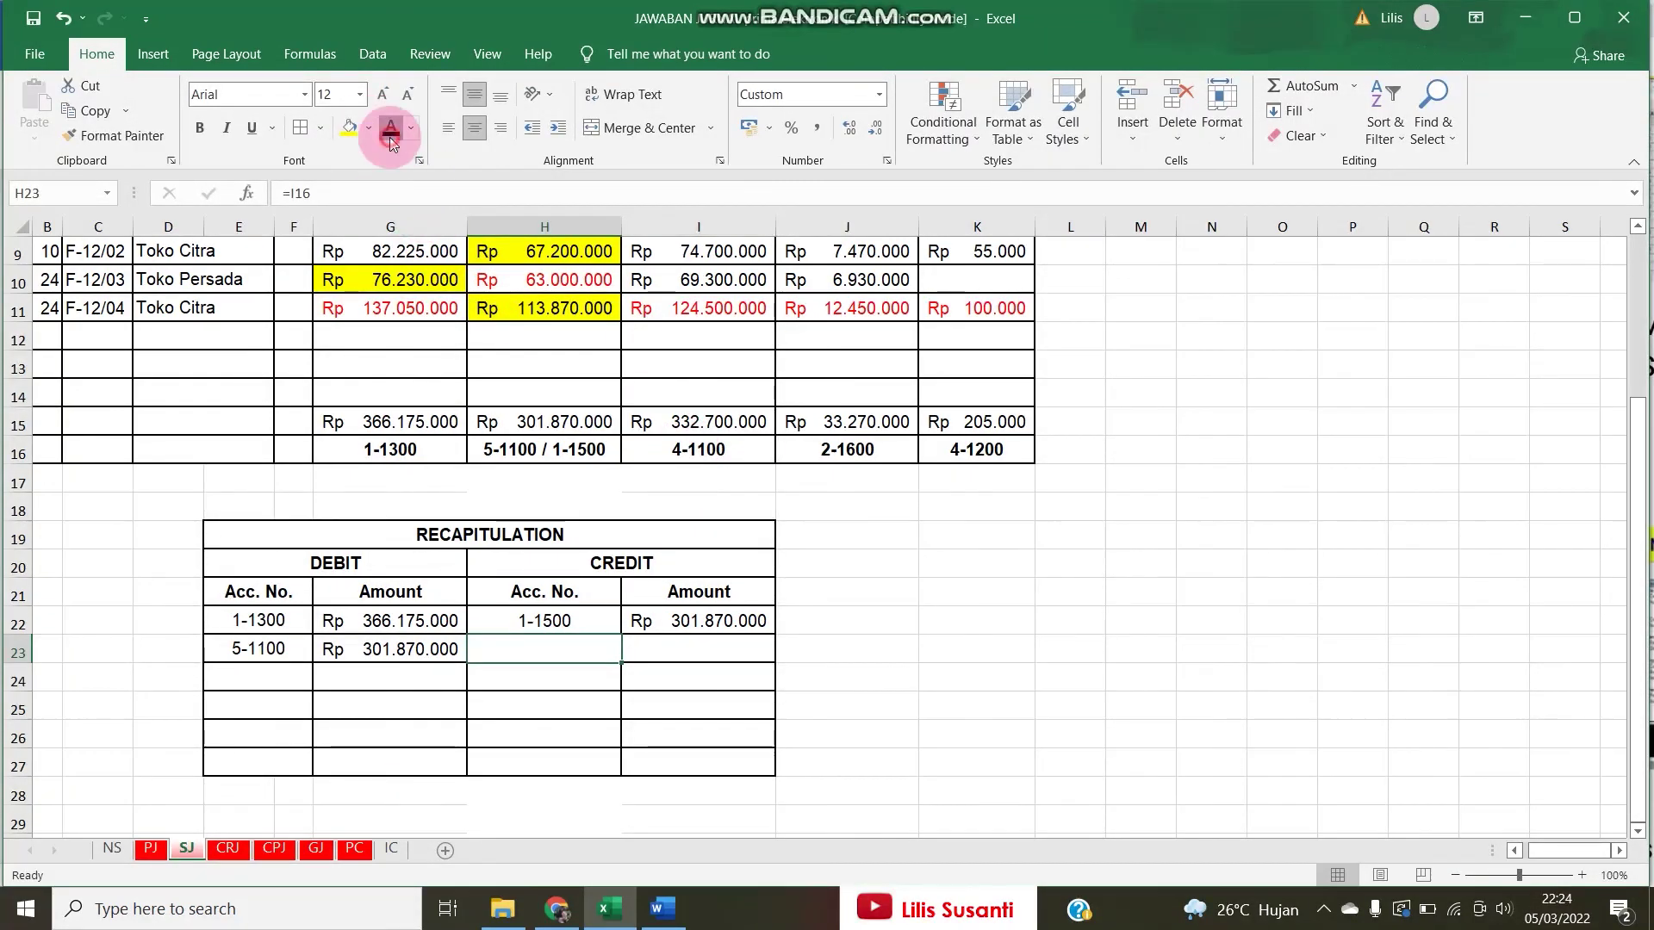
Reference the Sales of Merchandise total from I15 in I23 and set its font to black.
{"action": "key", "text": "Right"}
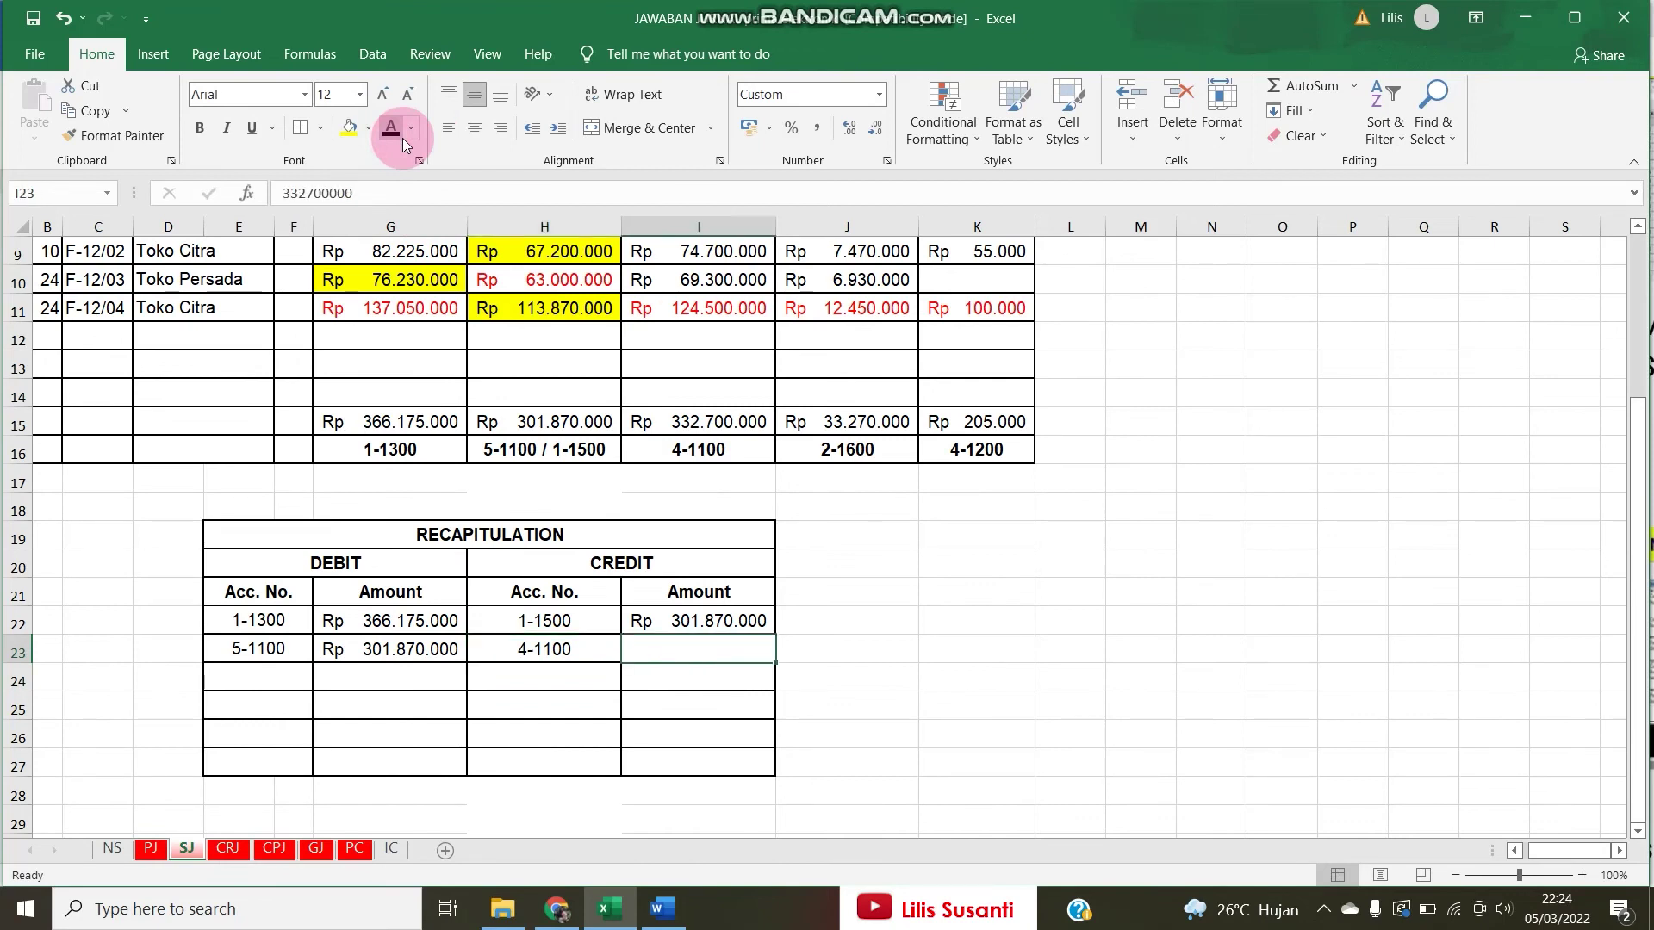
{"action": "type", "text": "="}
{"action": "key", "text": "Up"}
{"action": "key", "text": "Up"}
{"action": "key", "text": "Up"}
{"action": "key", "text": "Up"}
{"action": "key", "text": "Up"}
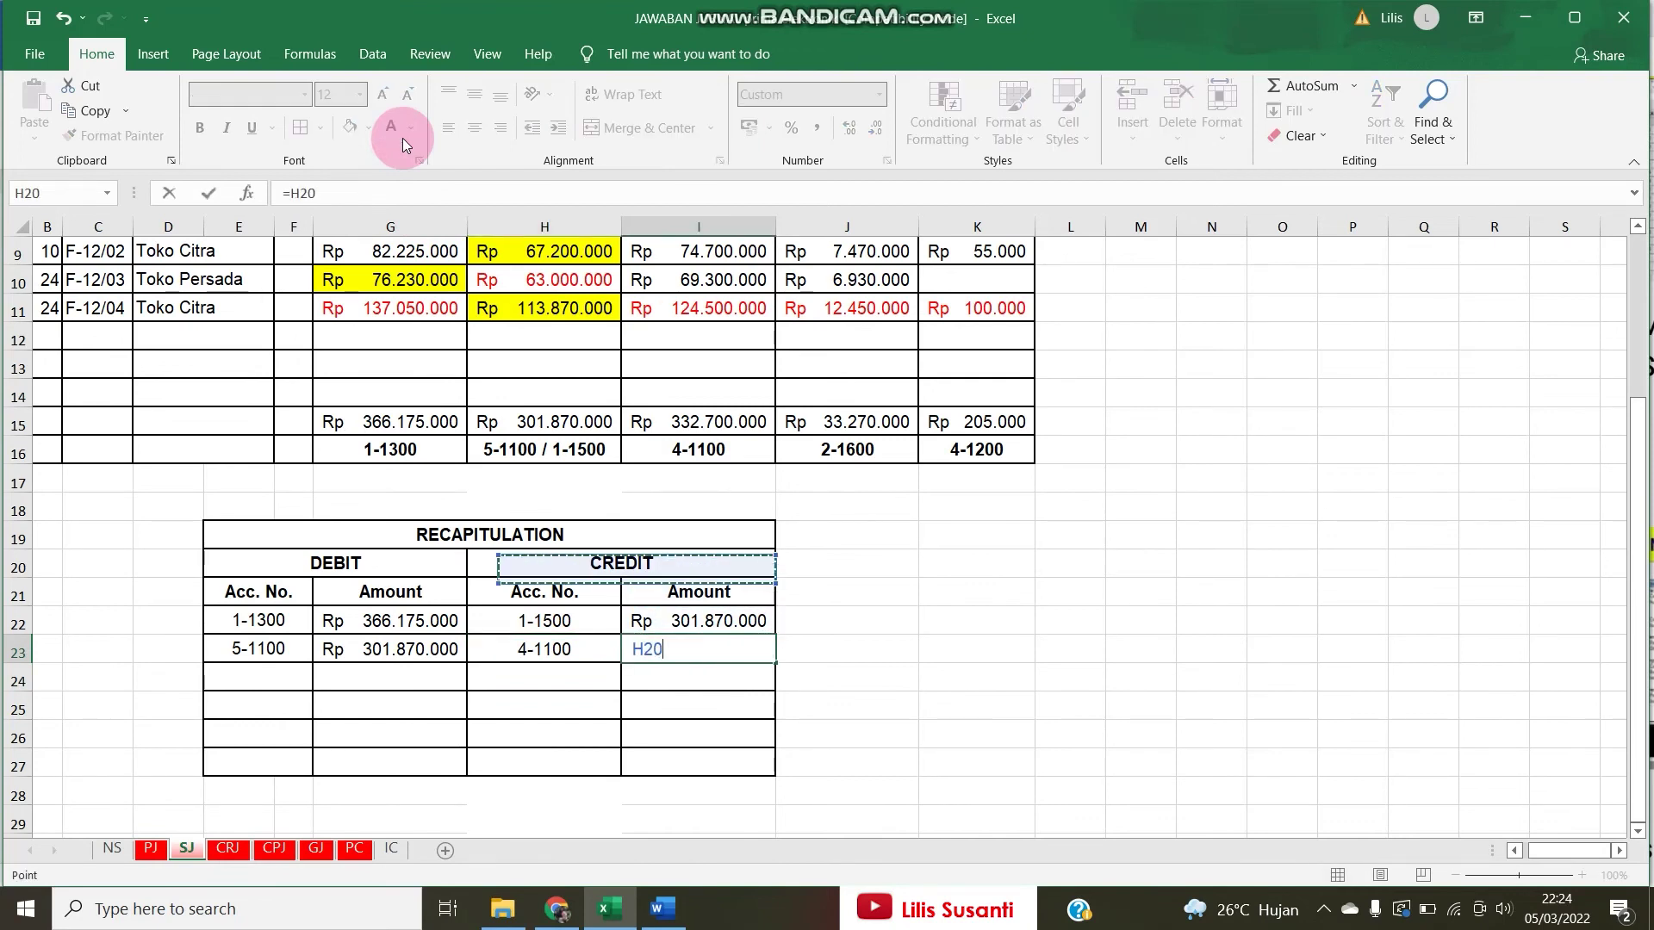
{"action": "key", "text": "Up"}
{"action": "key", "text": "Up"}
{"action": "key", "text": "Up"}
{"action": "key", "text": "Return"}
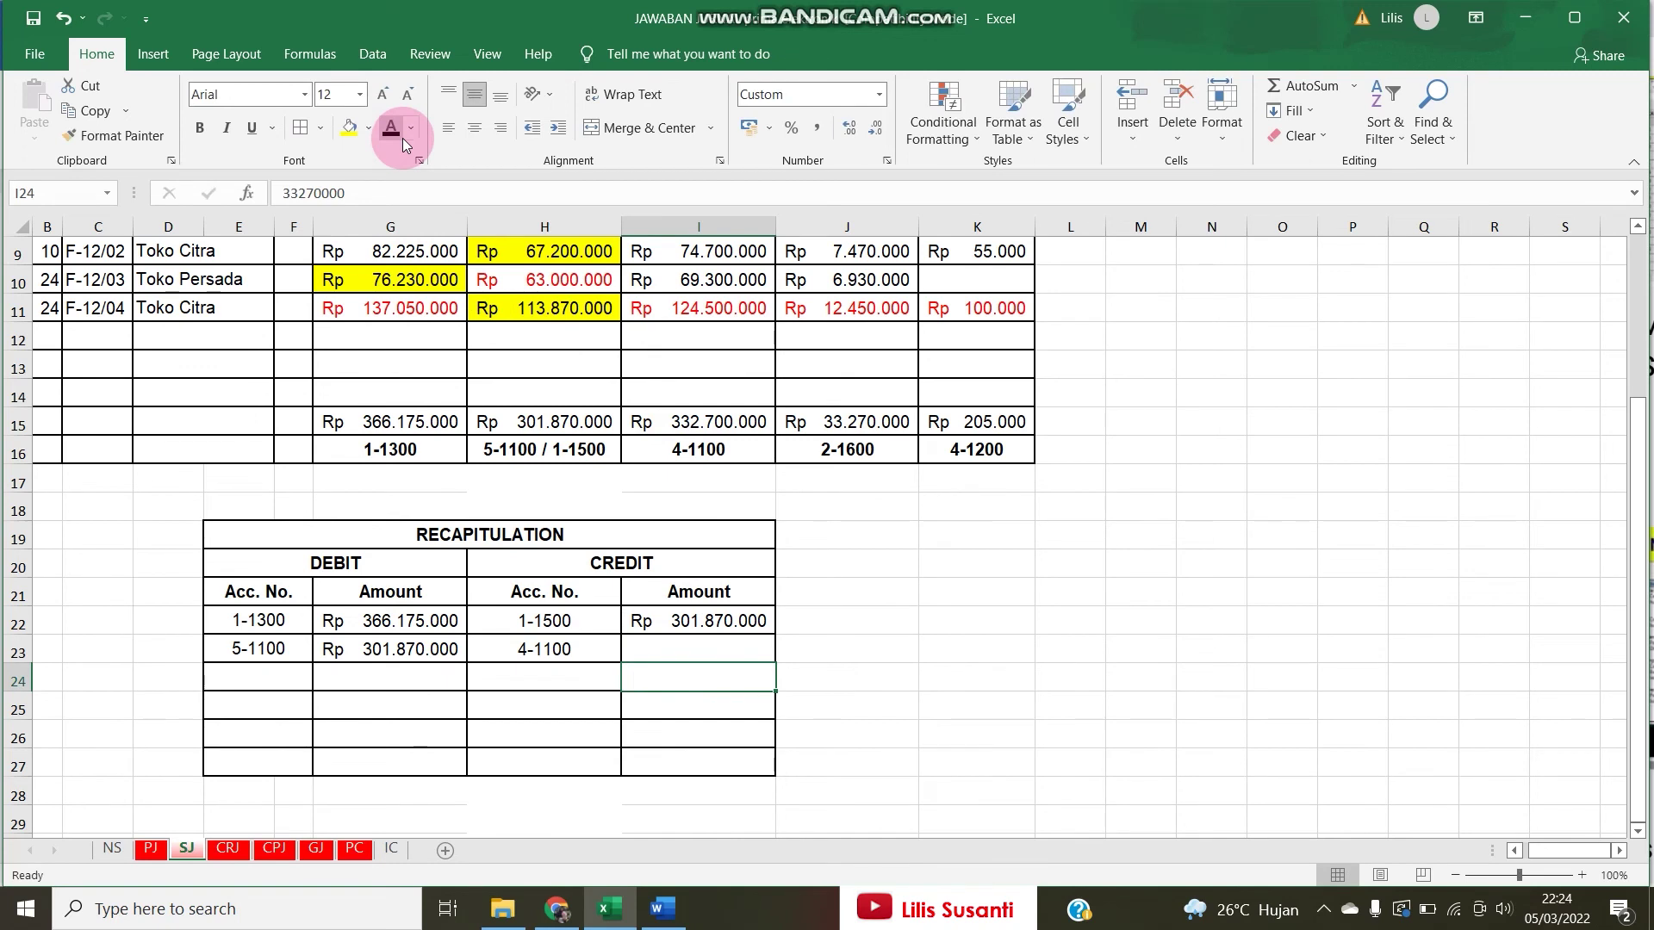
{"action": "left_click", "coordinate": [680, 644]}
{"action": "left_click", "coordinate": [390, 128]}
Reference account number 2-1600 from J16 in H24 and set the font of H24 and the amount in I24 to black.
{"action": "left_click", "coordinate": [573, 685]}
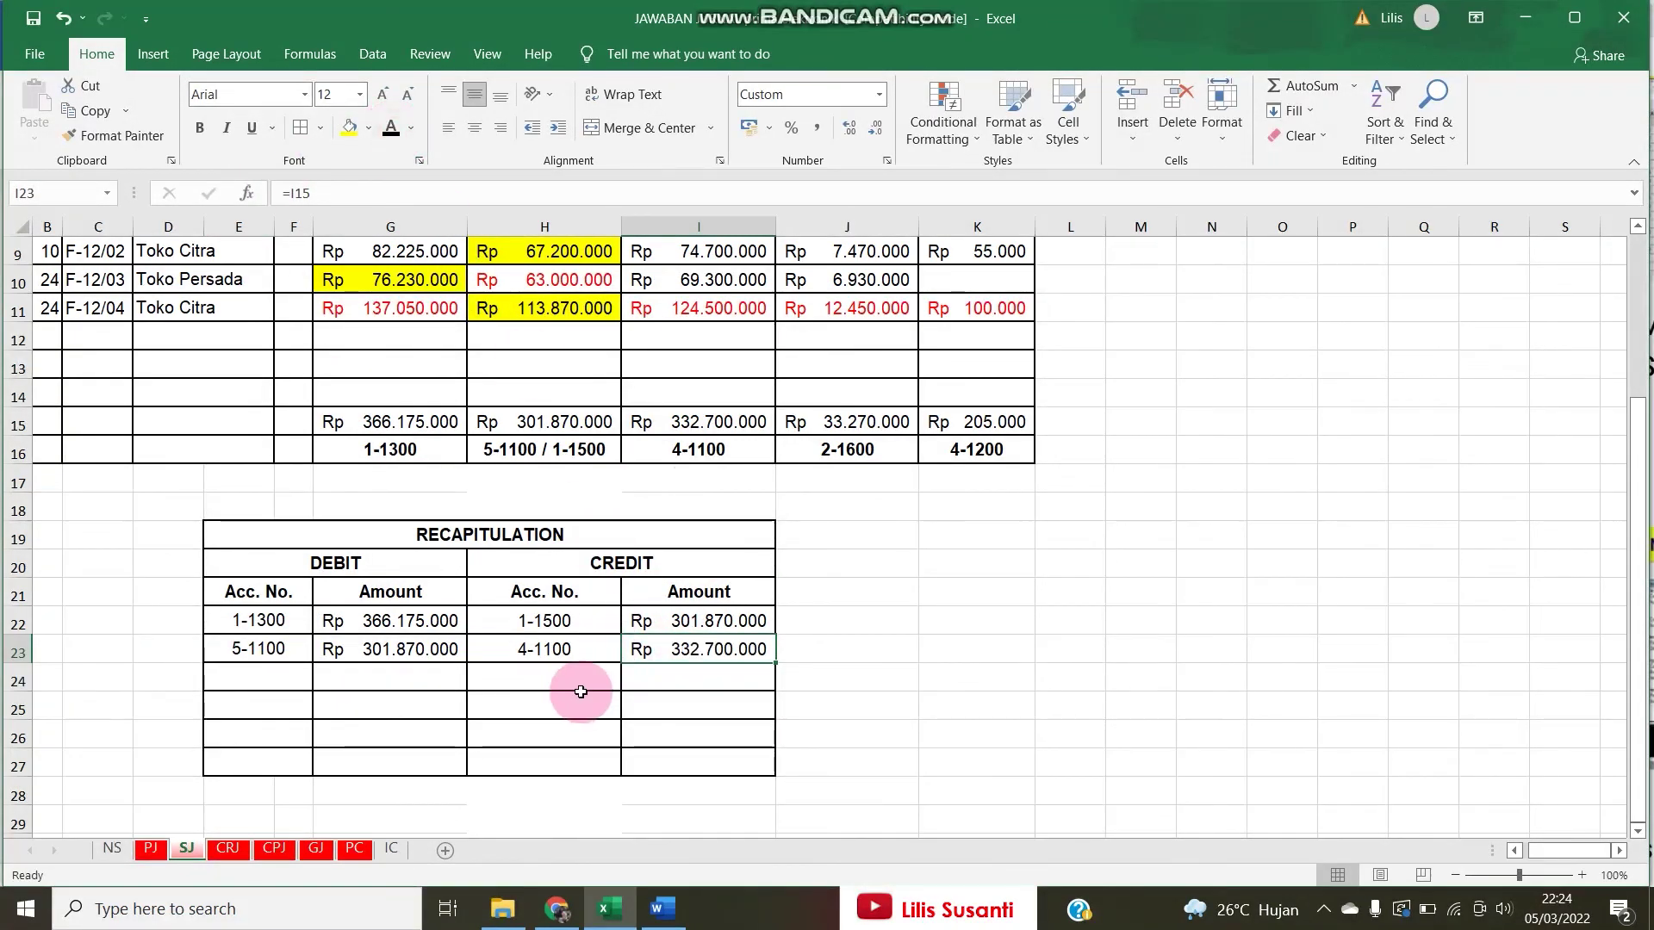
{"action": "type", "text": "="}
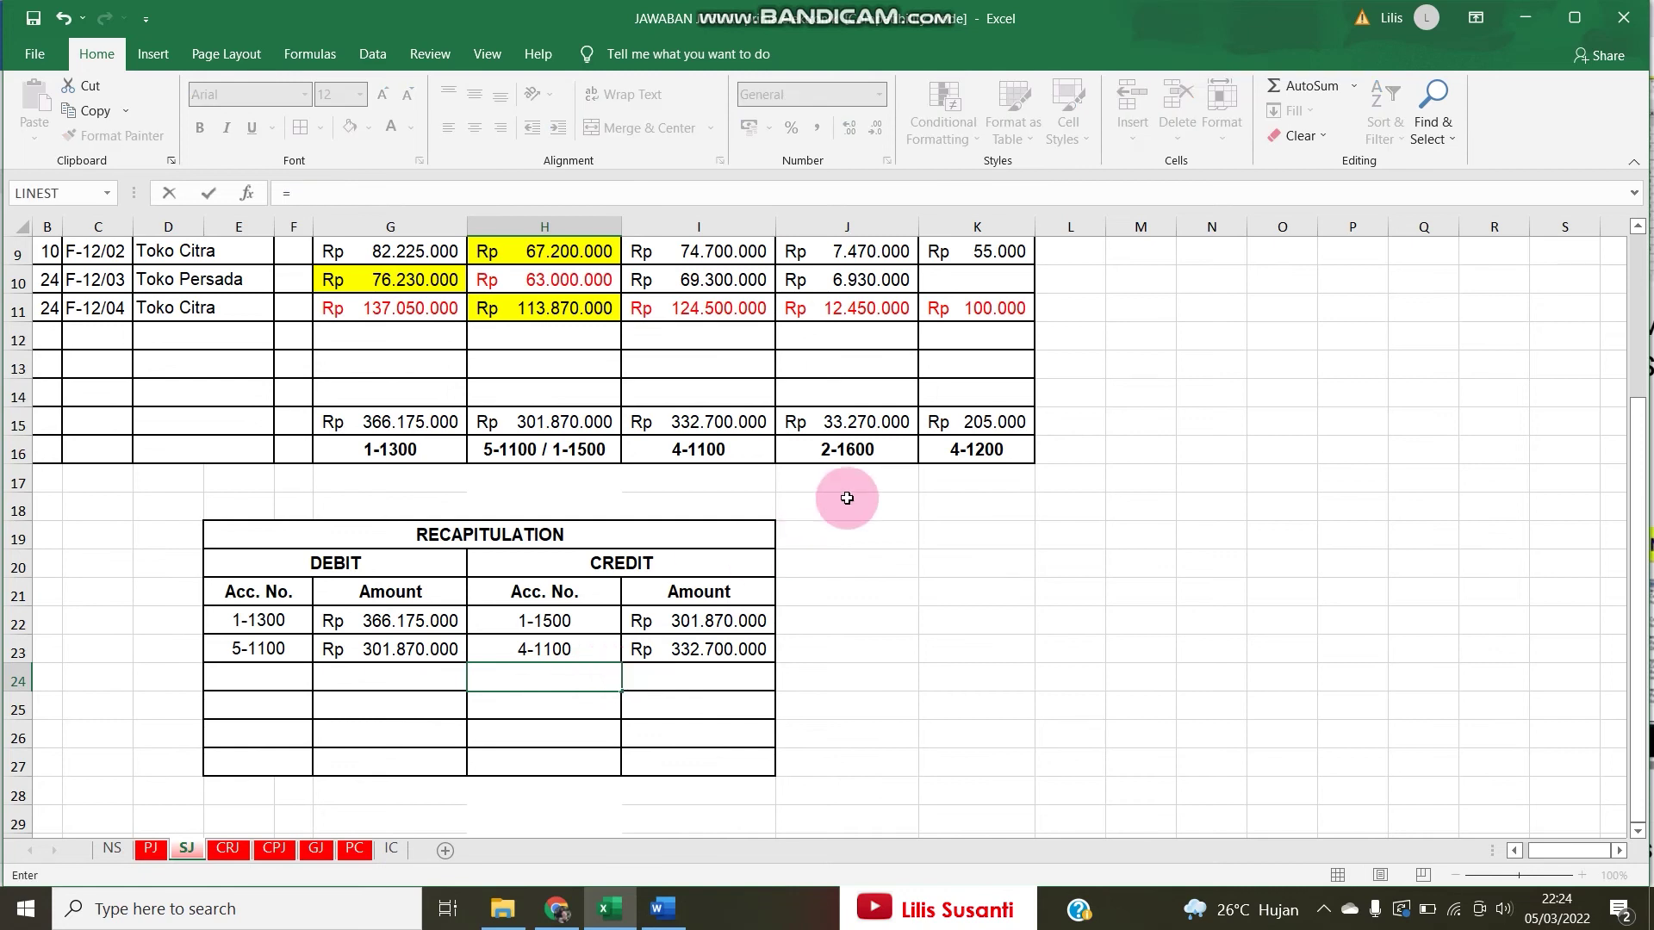
{"action": "left_click", "coordinate": [837, 450]}
{"action": "key", "text": "Return"}
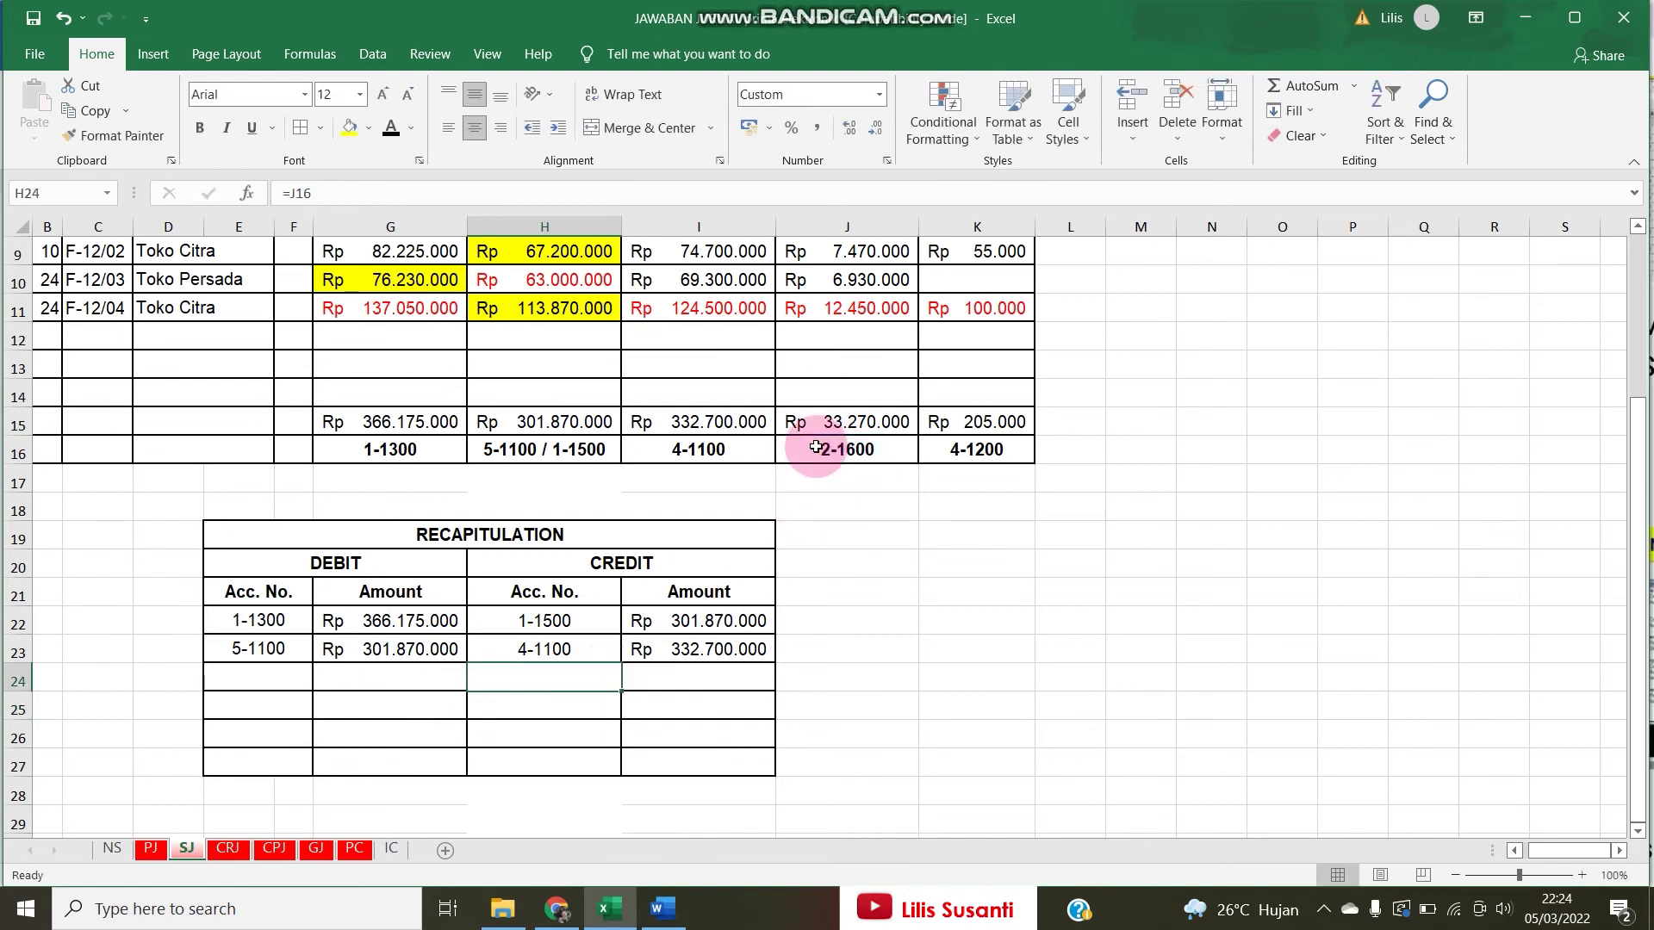
{"action": "left_click", "coordinate": [390, 128]}
{"action": "key", "text": "Right"}
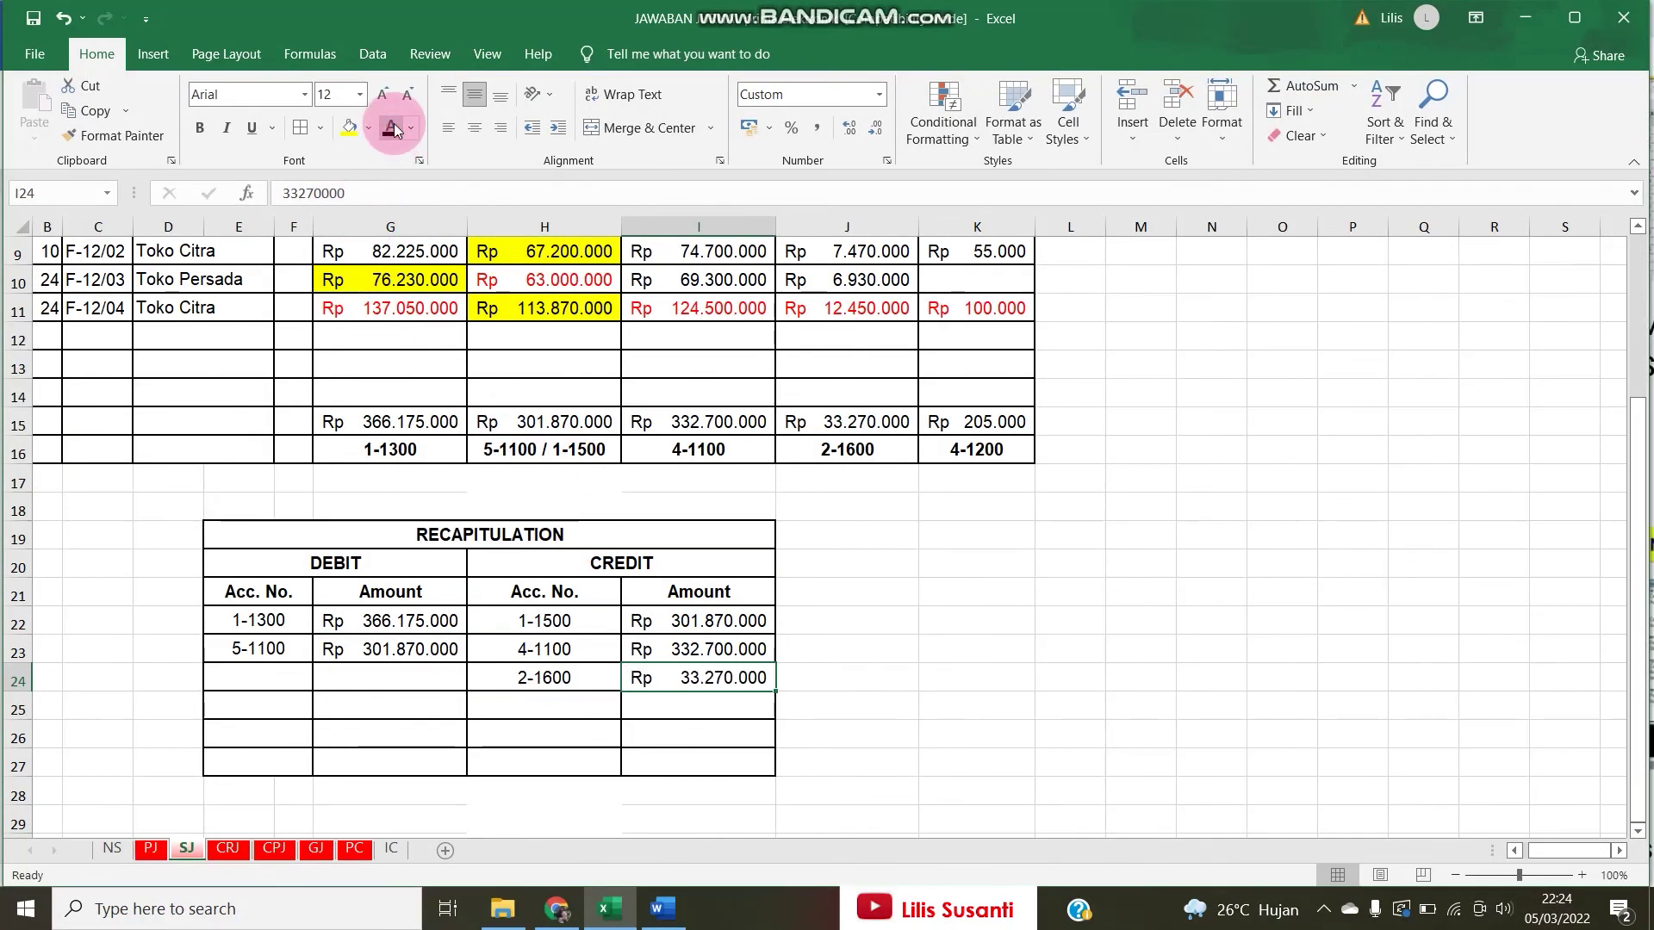
Set the font of account number 4-1200 in H25 and its amount in I25 to black.
{"action": "key", "text": "Left"}
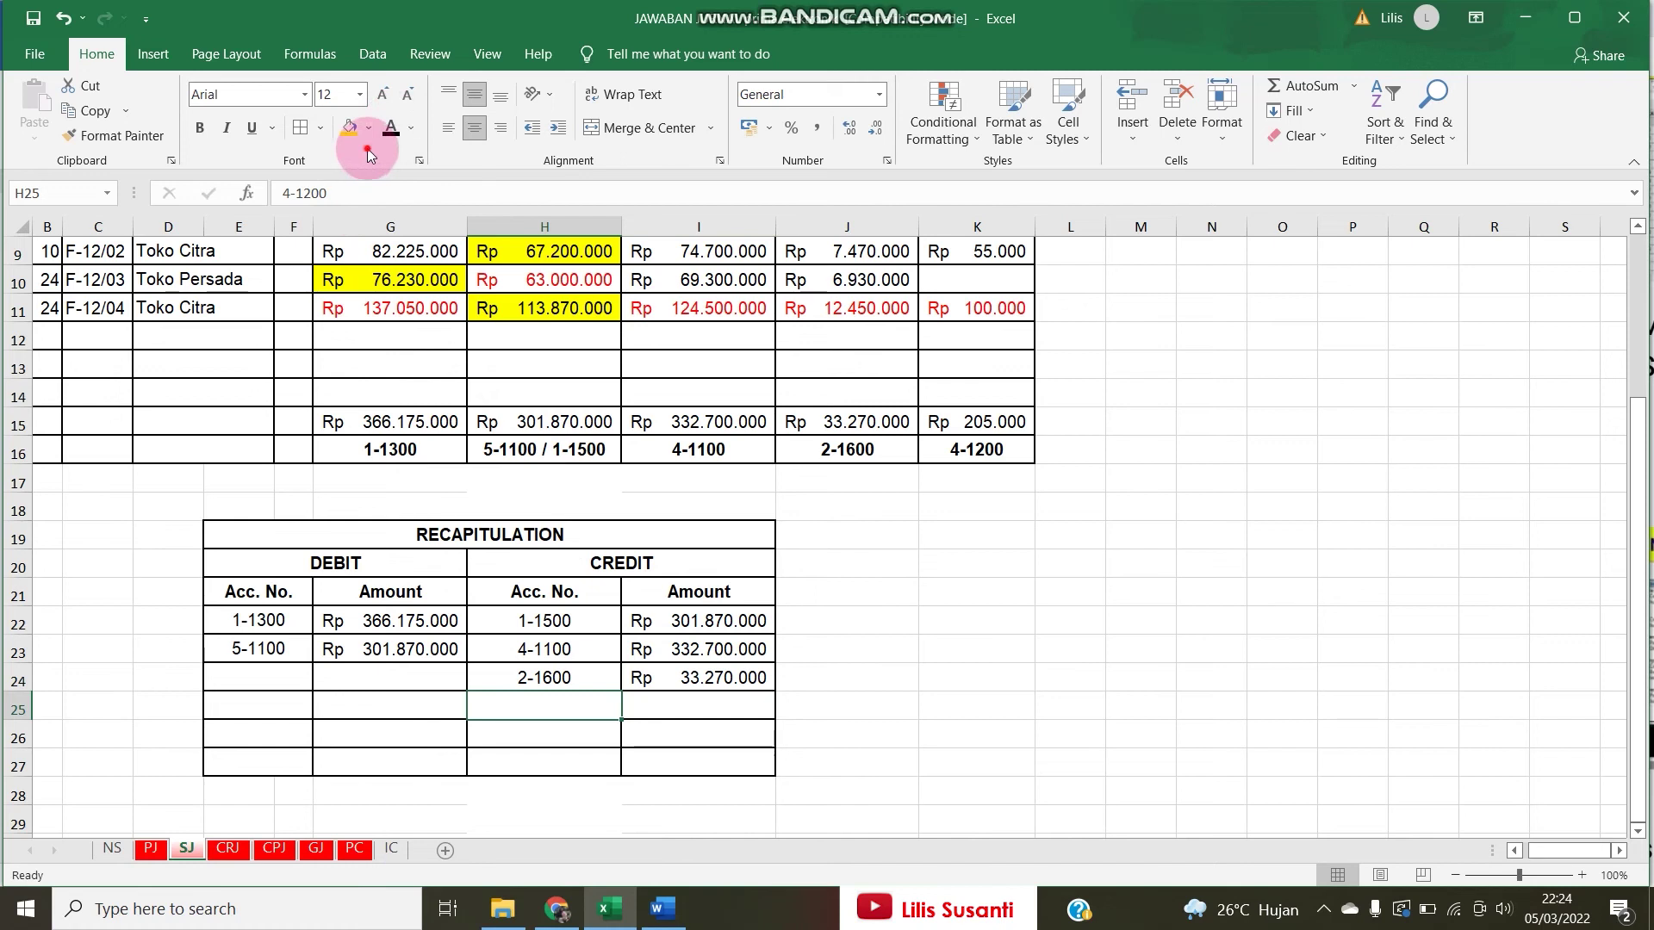
{"action": "left_click", "coordinate": [959, 449]}
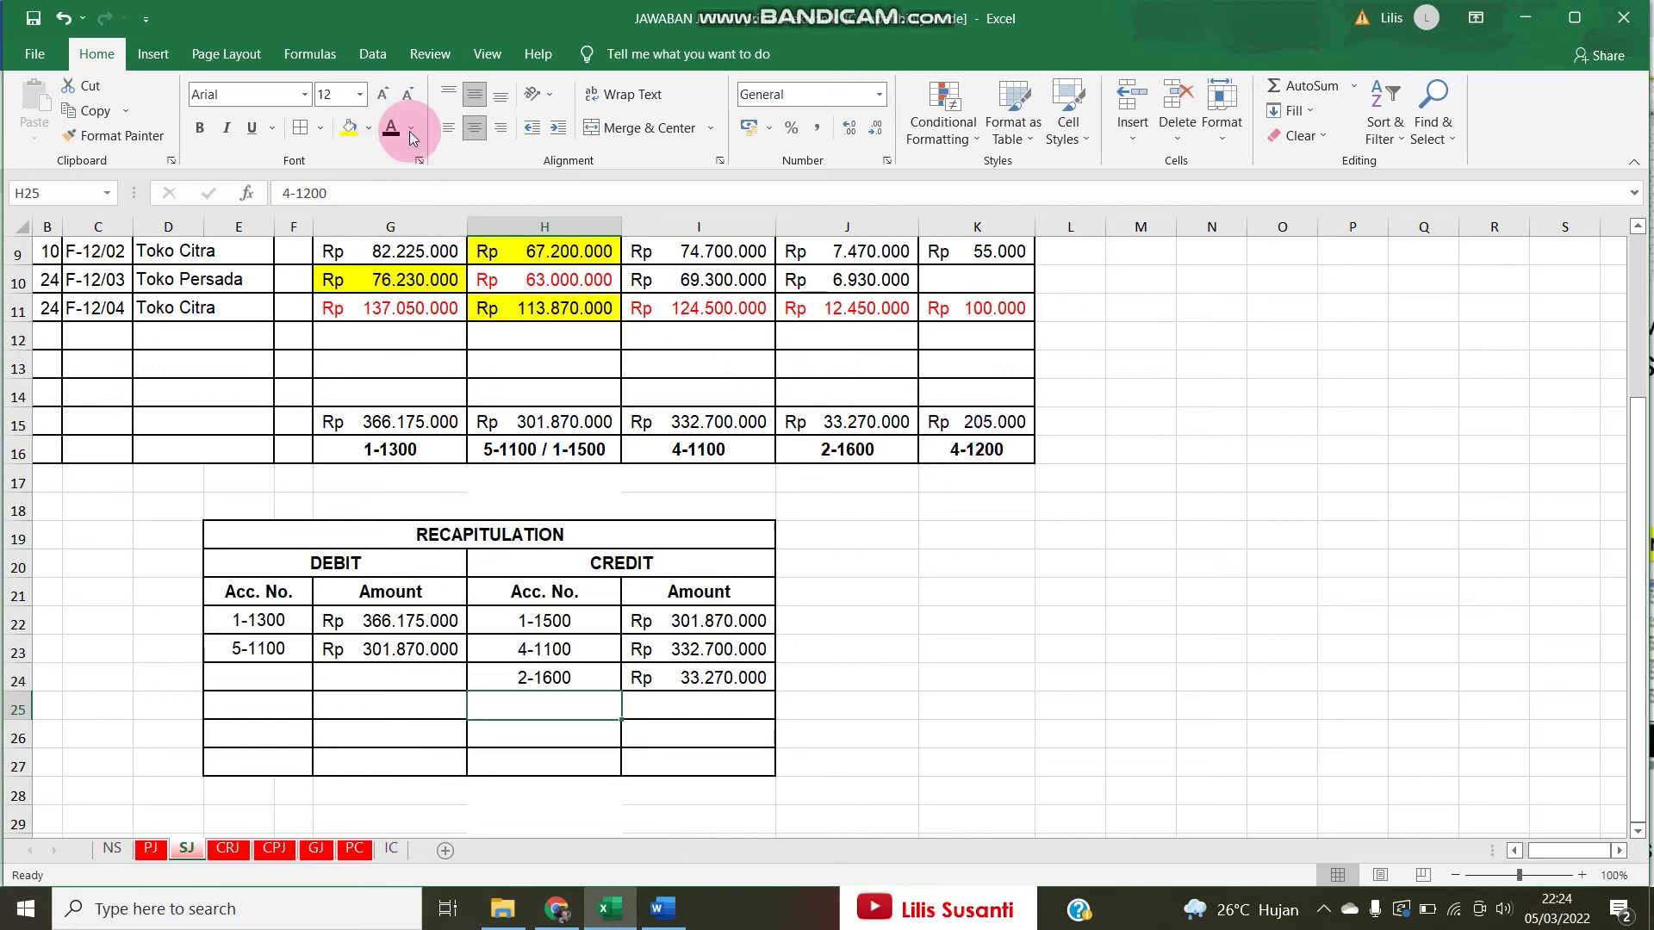
{"action": "scroll", "coordinate": [727, 340], "scroll_direction": "up", "scroll_amount": 2}
{"action": "scroll", "coordinate": [676, 689], "scroll_direction": "down", "scroll_amount": 1}
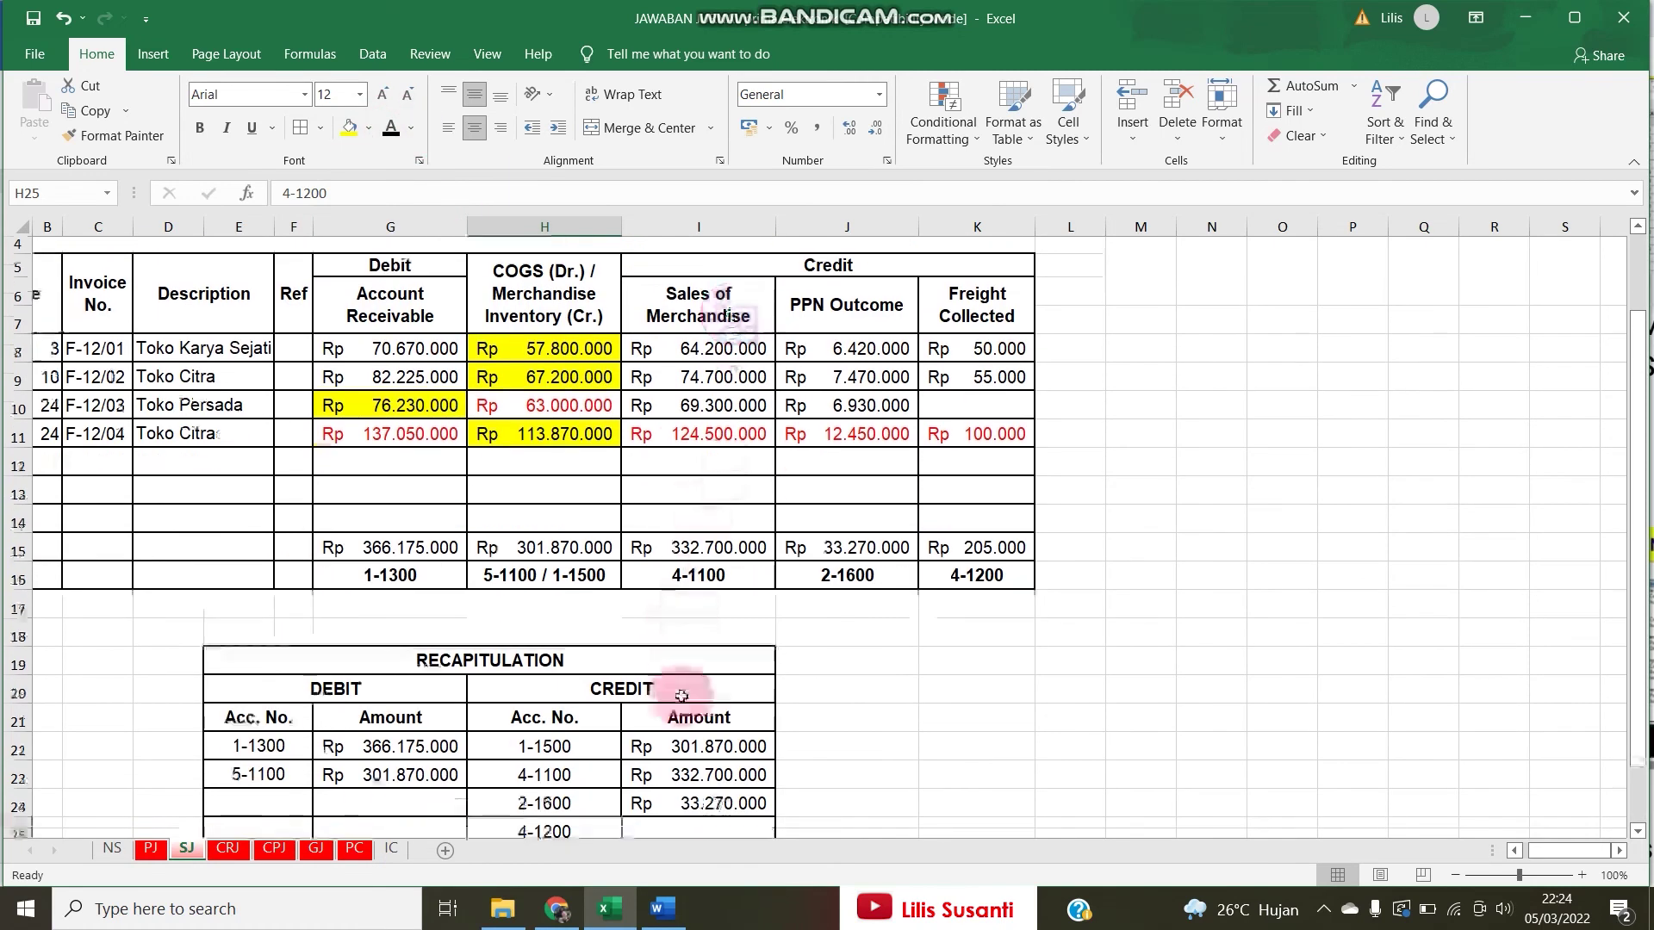
{"action": "left_click", "coordinate": [662, 785]}
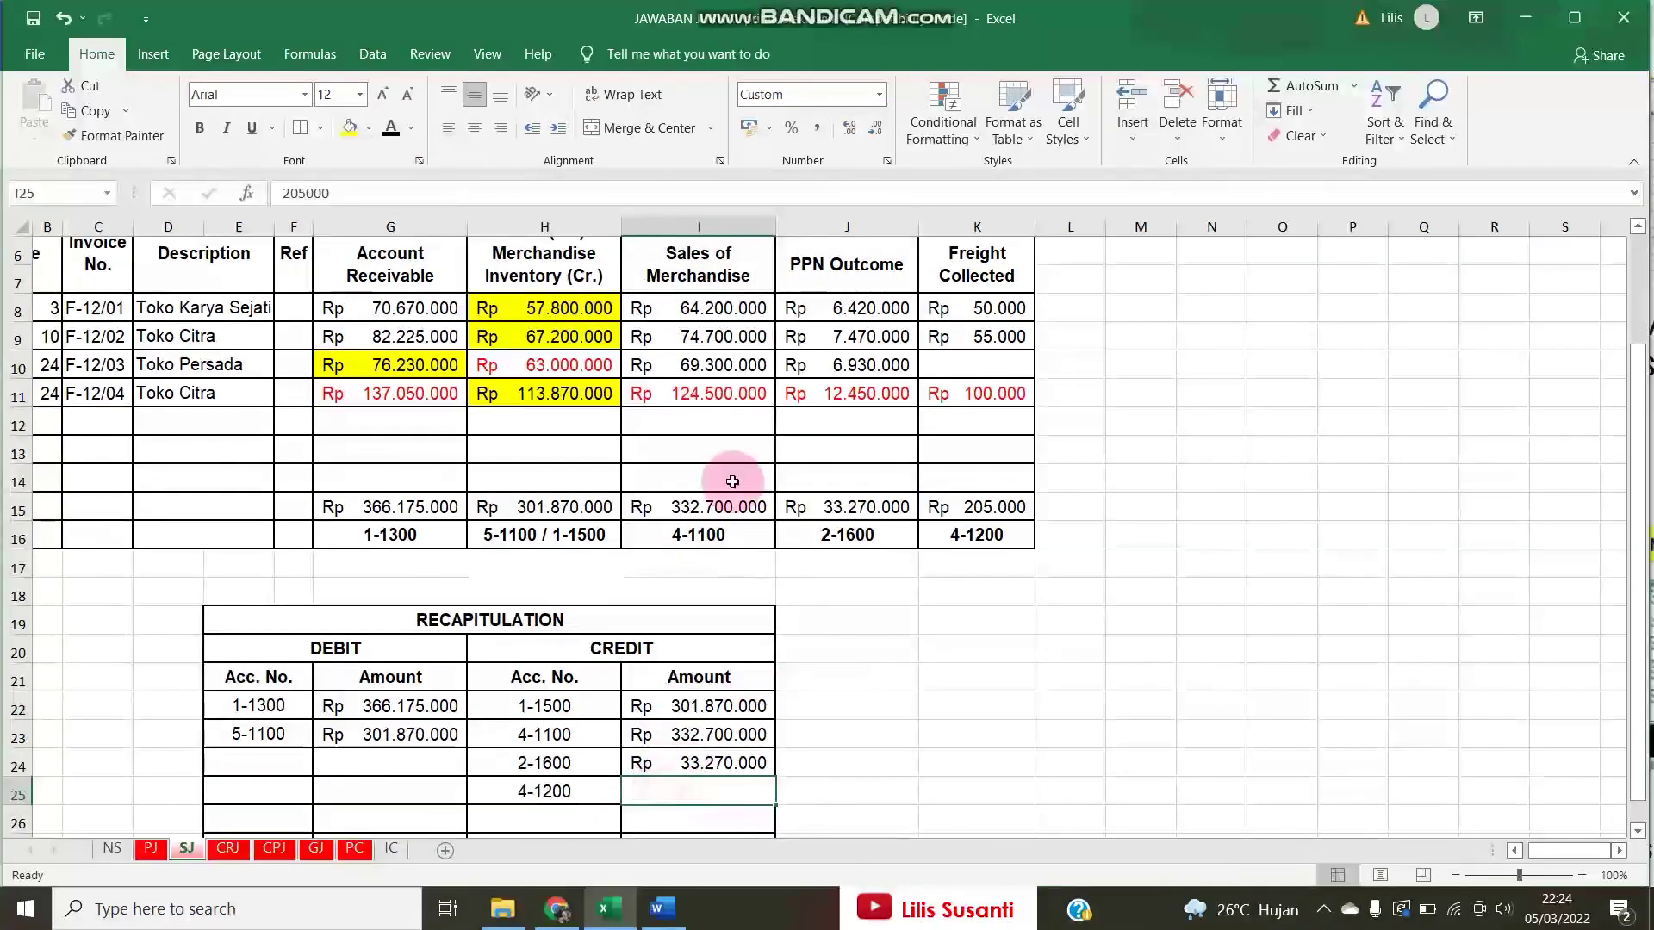
Set the font of rows 26 and 27, holding the recapitulation totals, to black and check the debit total in G27.
{"action": "scroll", "coordinate": [440, 293], "scroll_direction": "down", "scroll_amount": 2}
{"action": "left_click_drag", "start_coordinate": [19, 652], "coordinate": [21, 681]}
{"action": "left_click", "coordinate": [391, 128]}
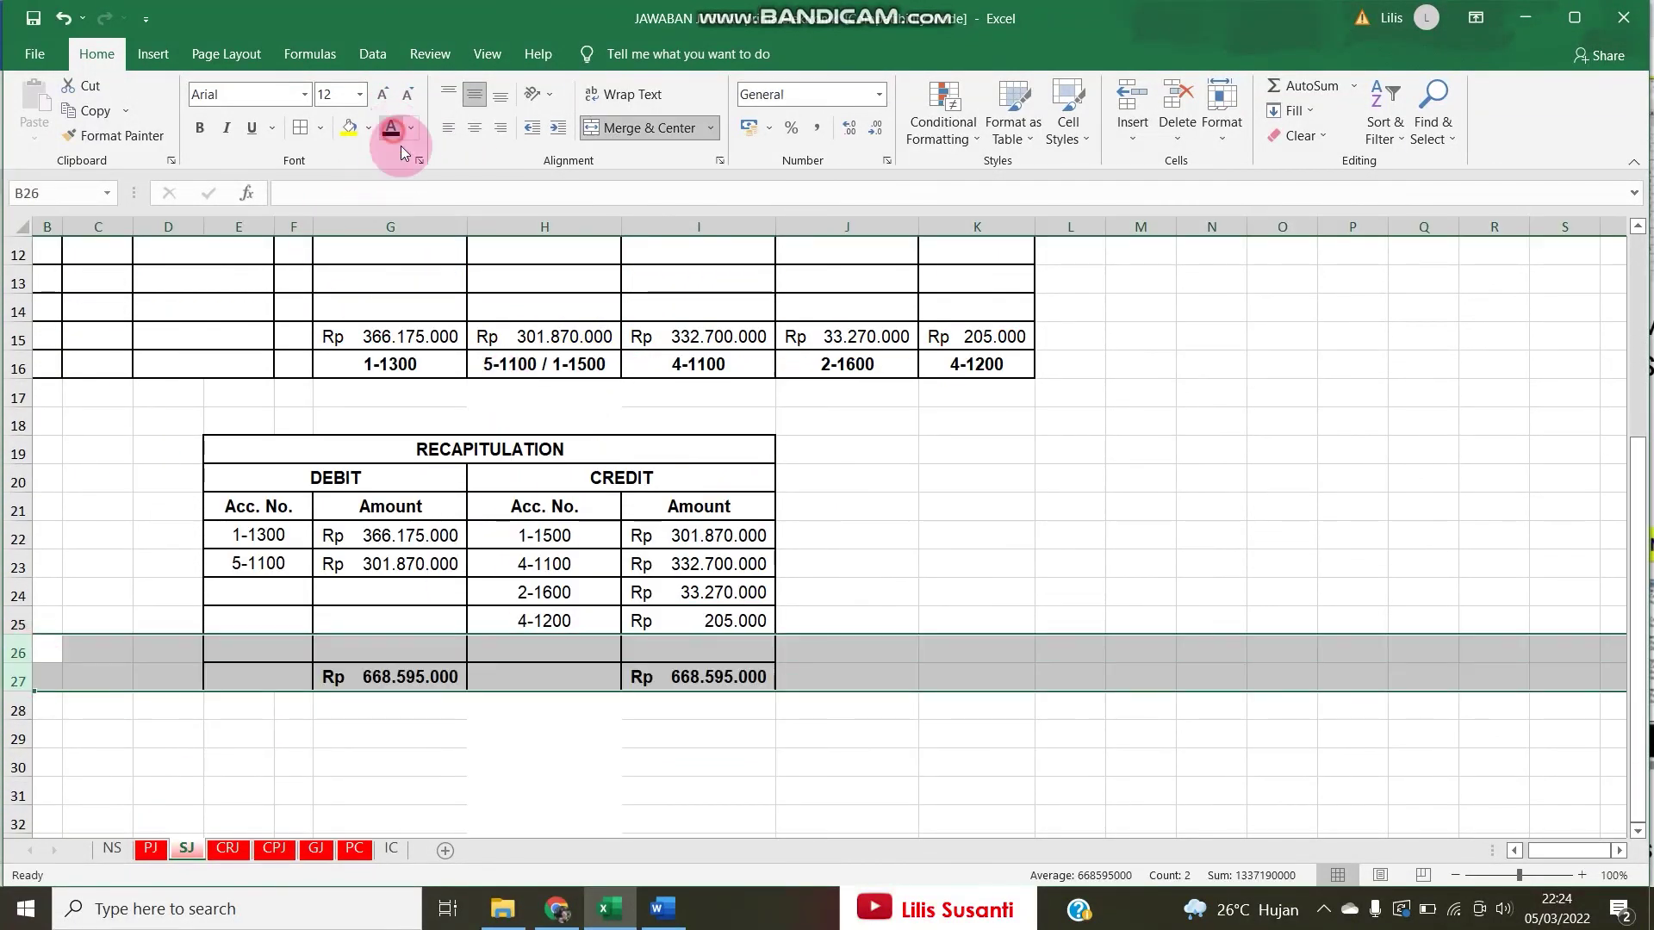
{"action": "left_click", "coordinate": [543, 492]}
{"action": "left_click", "coordinate": [392, 679]}
{"action": "scroll", "coordinate": [443, 581], "scroll_direction": "up", "scroll_amount": 4}
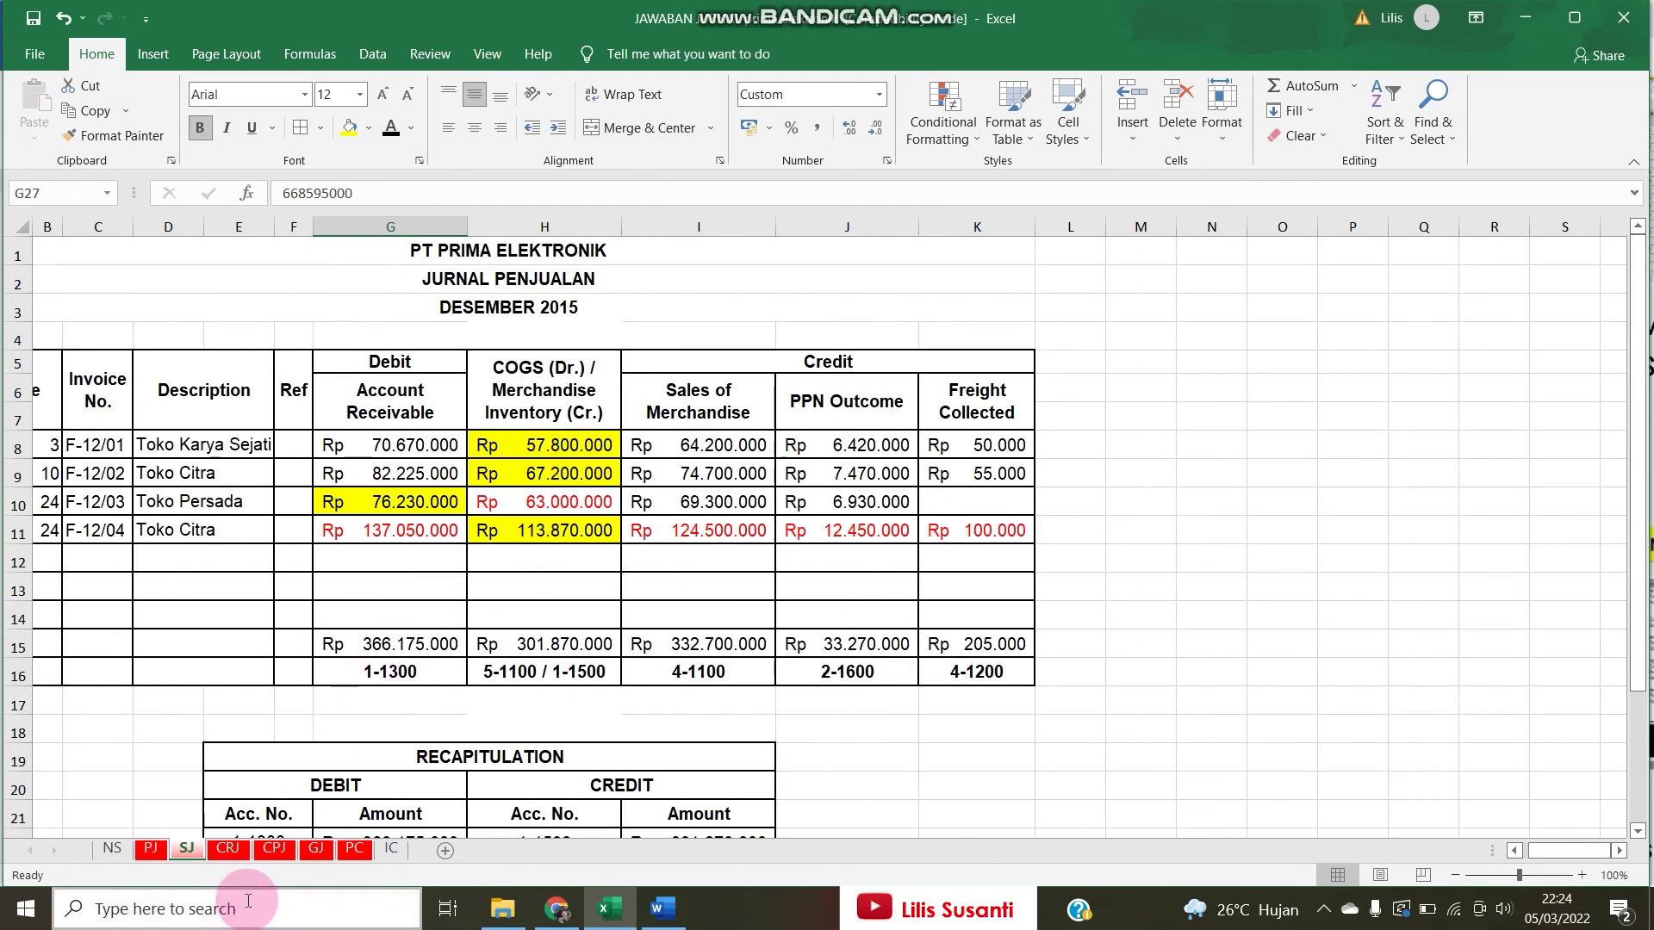
Look through the PJ, SJ, CRJ, CPJ and GJ sheets and open the PC petty cash sheet.
{"action": "left_click", "coordinate": [150, 848]}
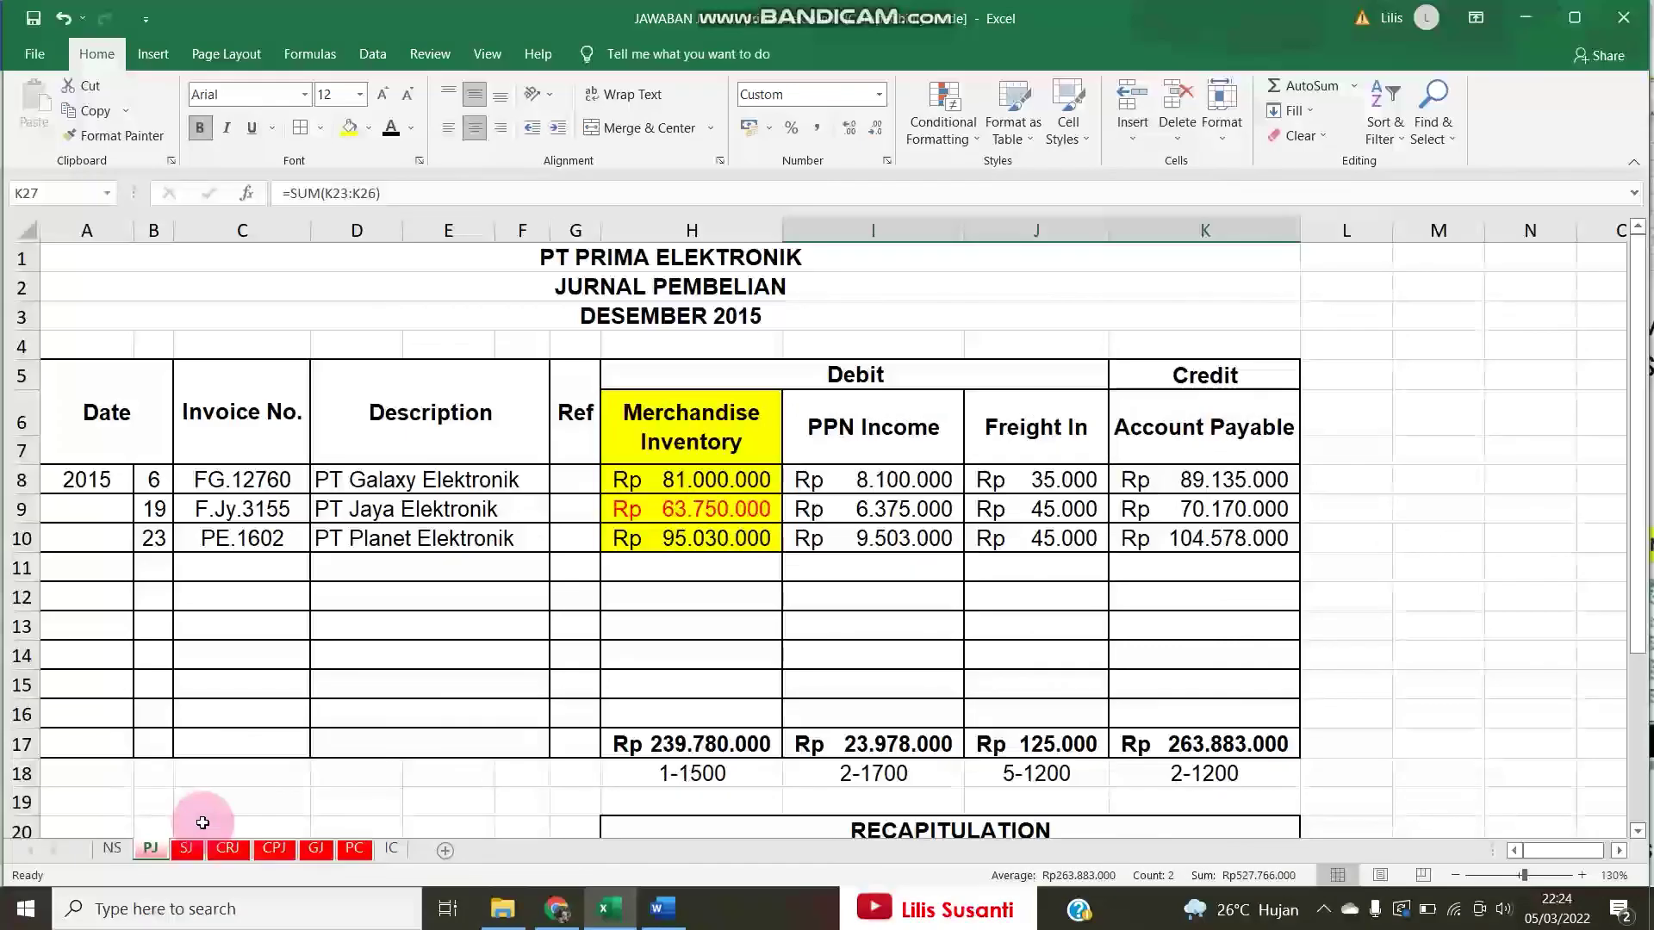
{"action": "left_click", "coordinate": [186, 848]}
{"action": "left_click", "coordinate": [226, 850]}
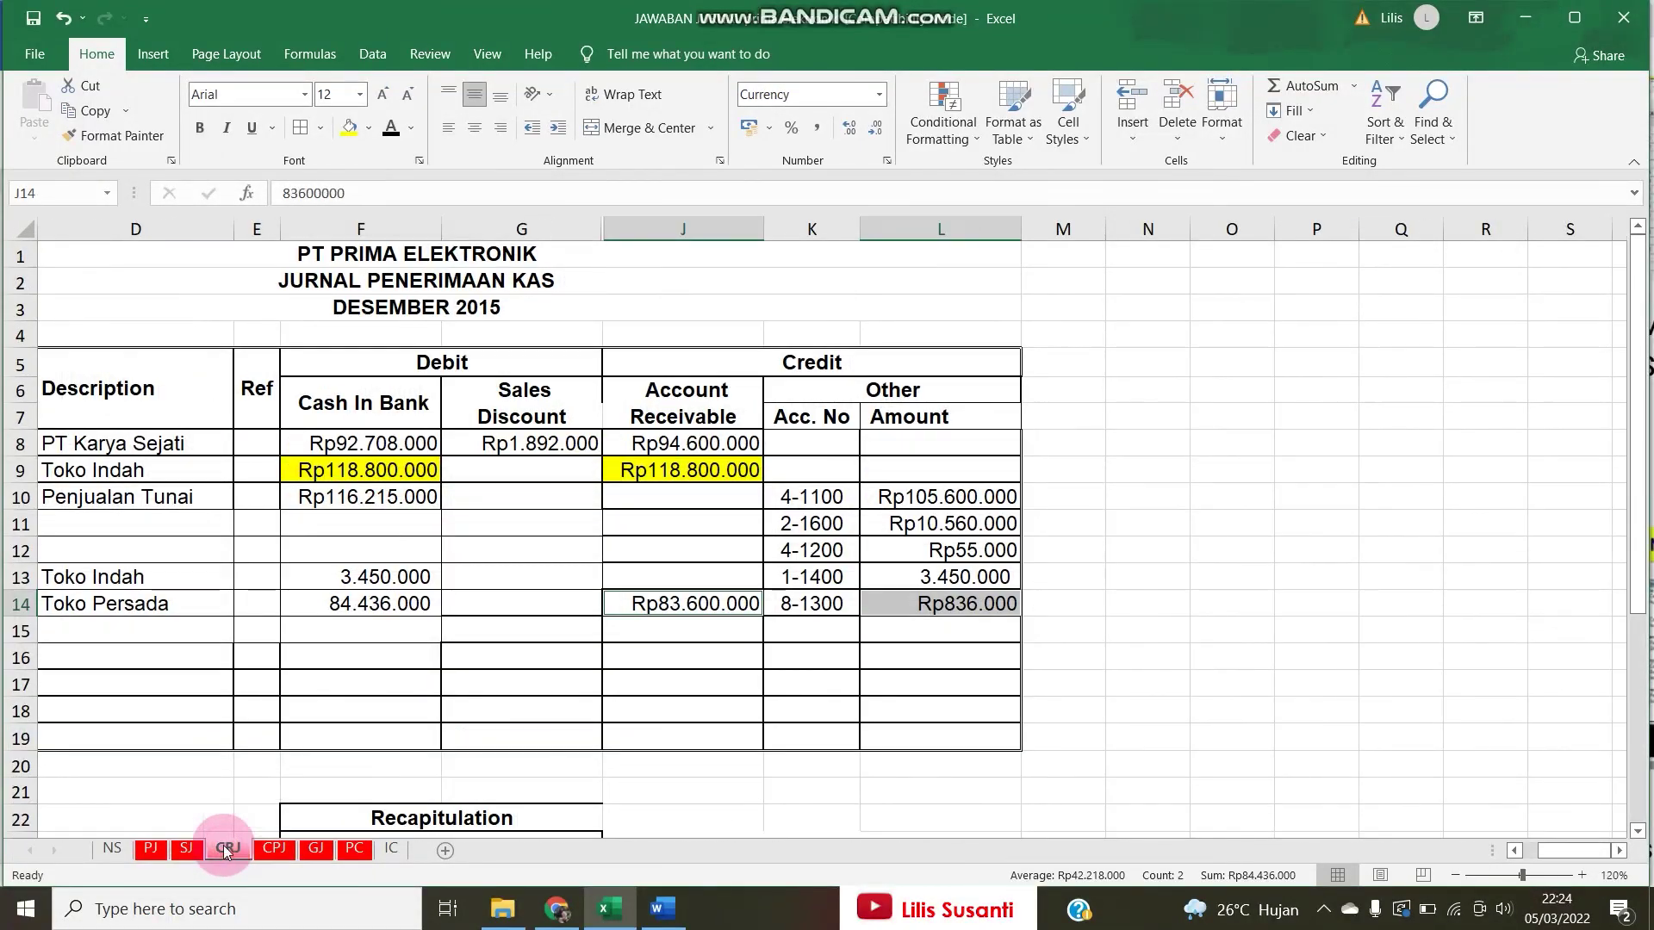
{"action": "left_click", "coordinate": [274, 850]}
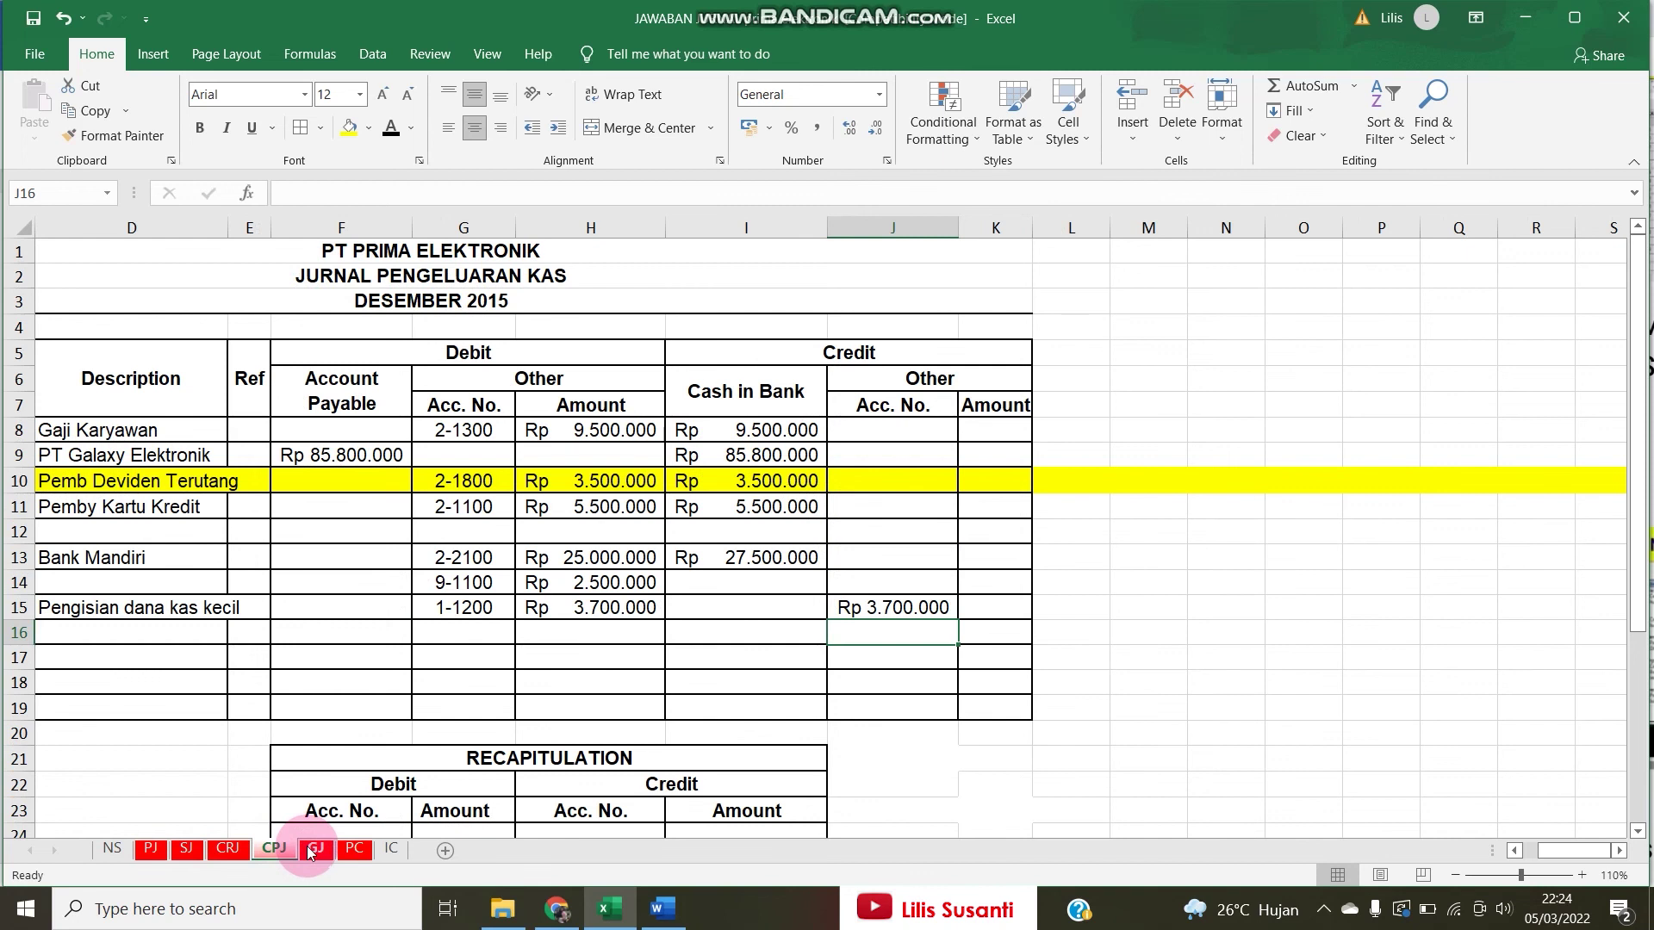
{"action": "left_click", "coordinate": [312, 851]}
{"action": "left_click", "coordinate": [342, 850]}
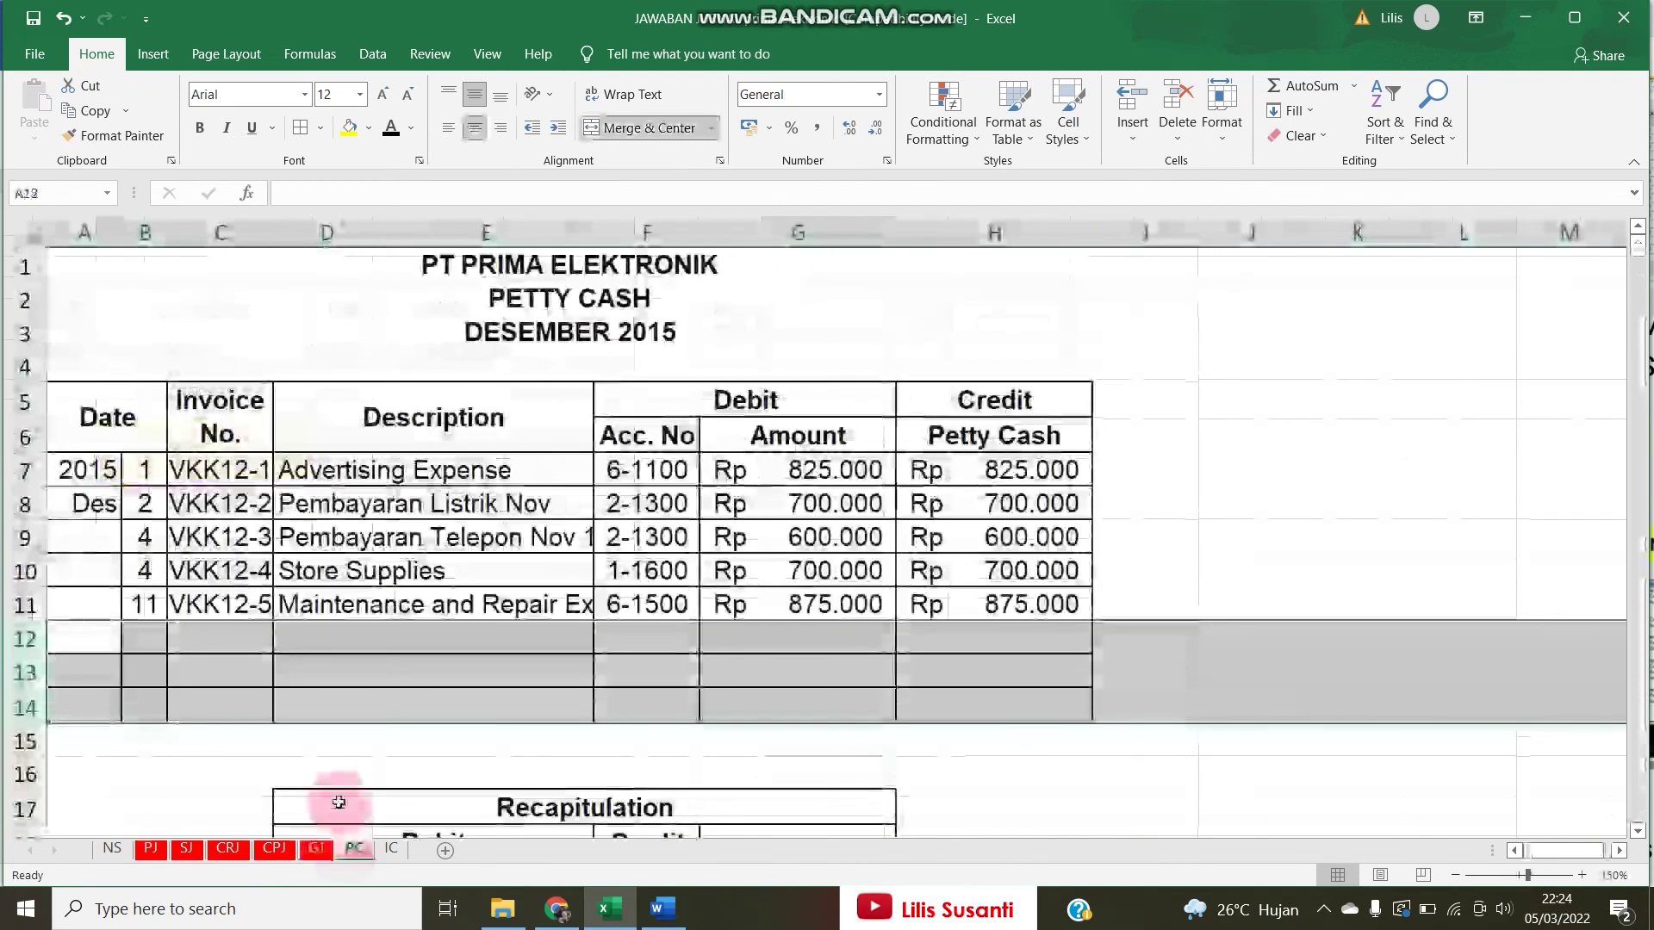
Total the debit Amount and Petty Cash columns with AutoSum in G14 and H14 of the PC sheet and return to the PJ sheet.
{"action": "left_click", "coordinate": [326, 744]}
{"action": "left_click_drag", "start_coordinate": [801, 702], "coordinate": [956, 708]}
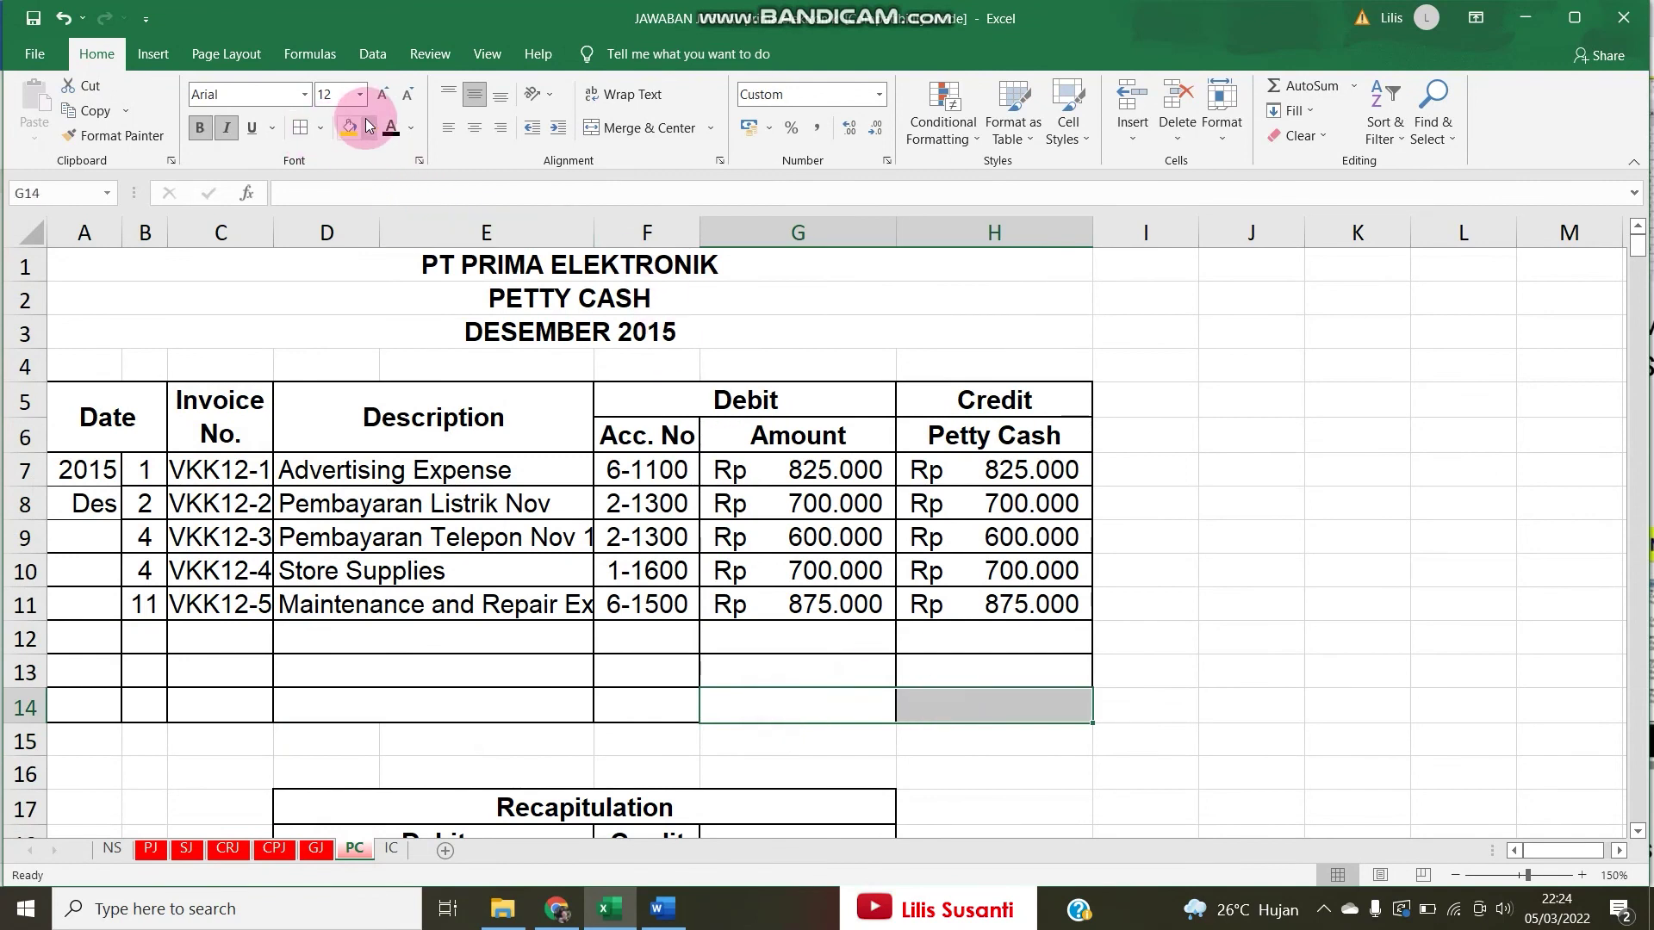
{"action": "left_click", "coordinate": [1294, 88]}
{"action": "left_click", "coordinate": [151, 849]}
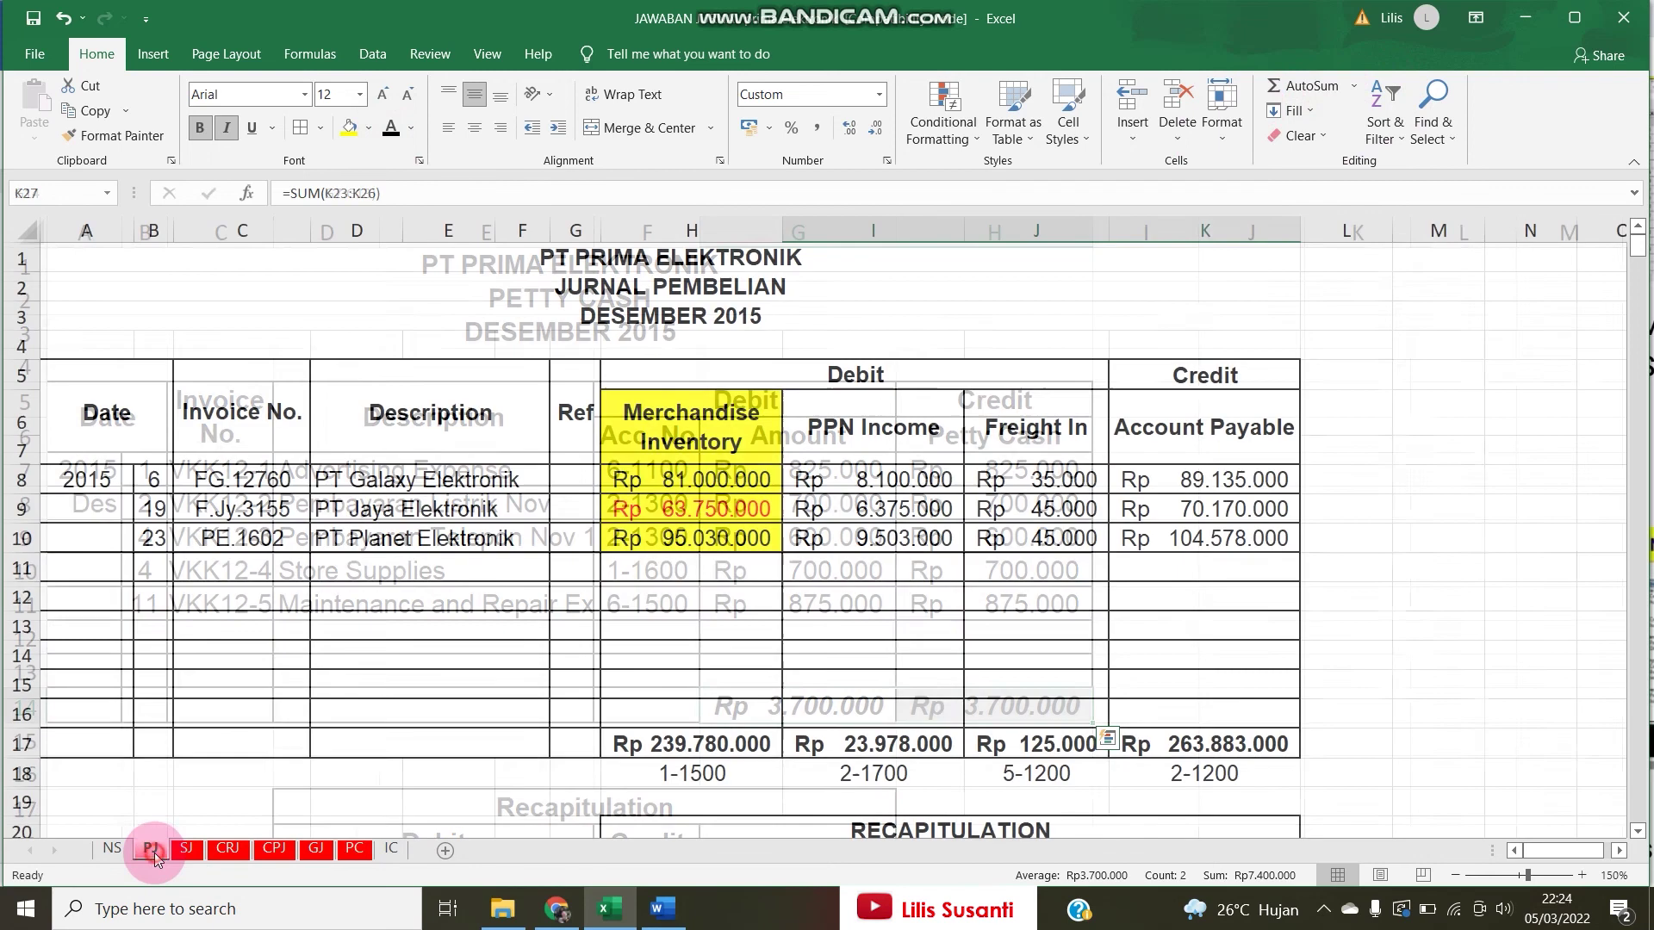